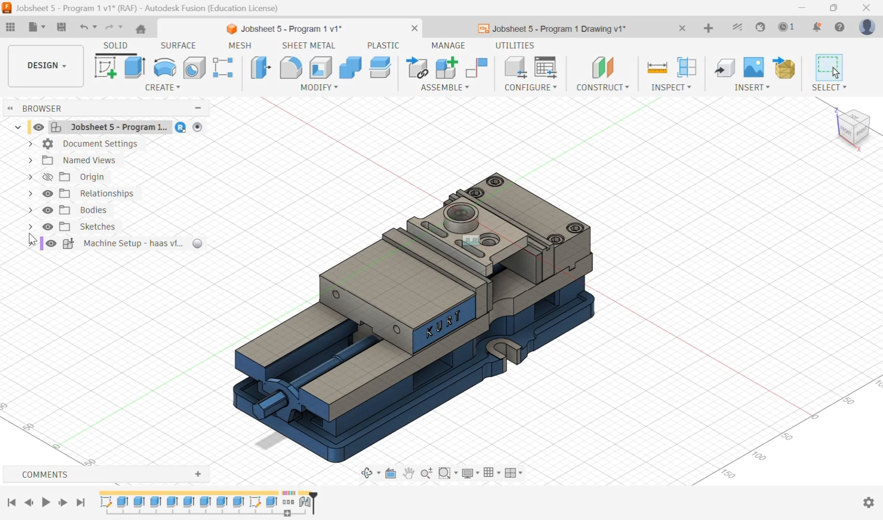
# - Create a new milling setup in the Manufacture workspace with the slotted part held in the vise as its model
pyautogui.doubleClick(30, 237)
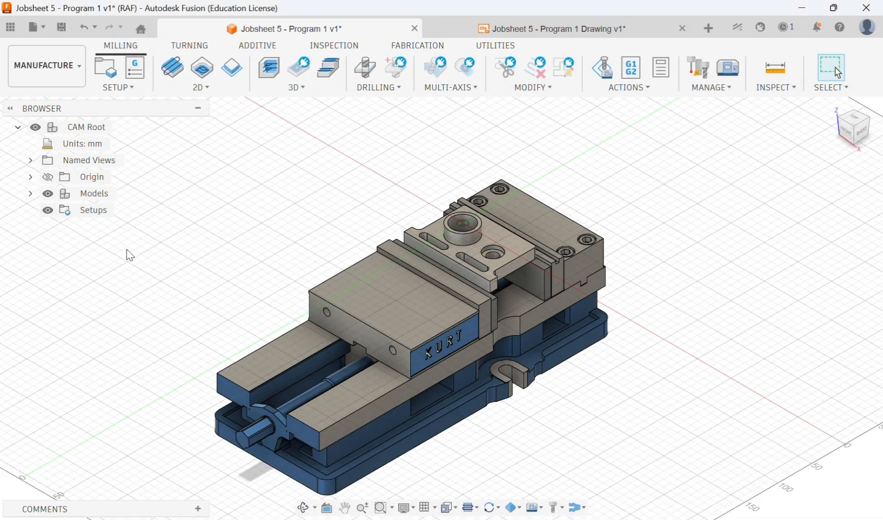
pyautogui.click(109, 71)
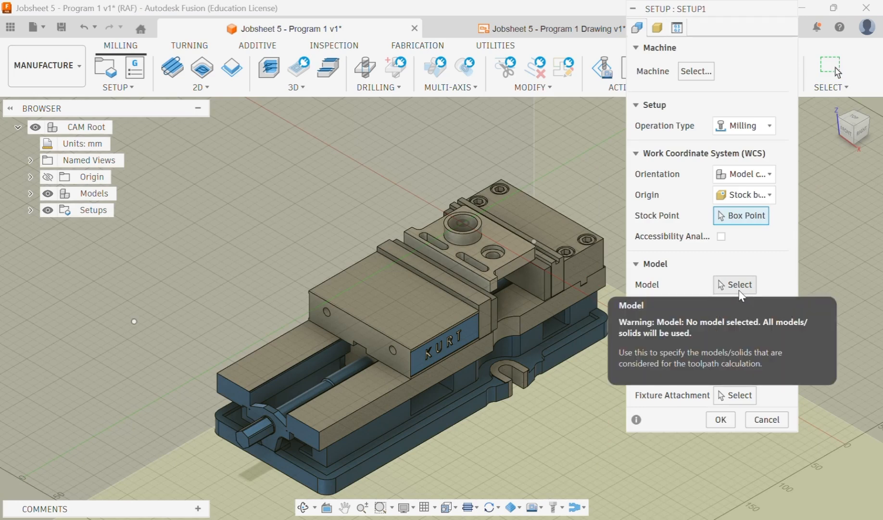
pyautogui.click(736, 284)
pyautogui.click(483, 268)
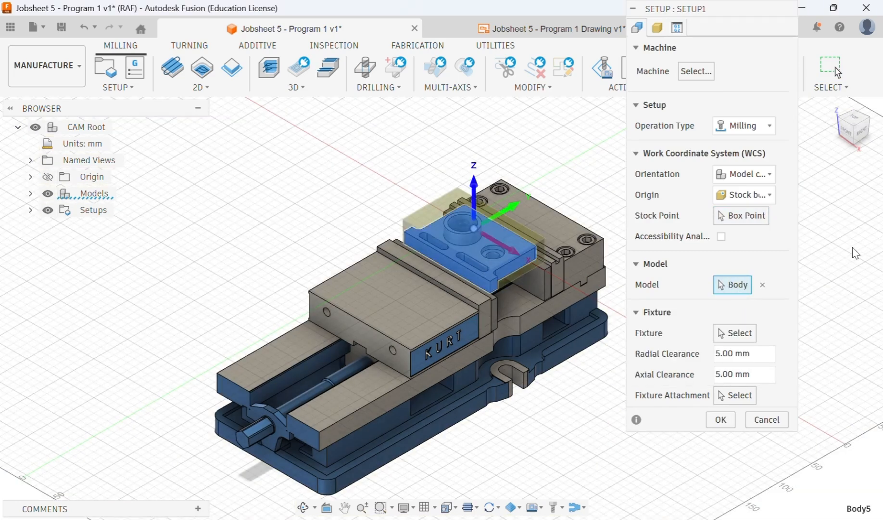
# - Assign the two vise jaw plates gripping the part as the setup's fixture bodies
pyautogui.click(734, 333)
pyautogui.click(493, 304)
pyautogui.click(558, 272)
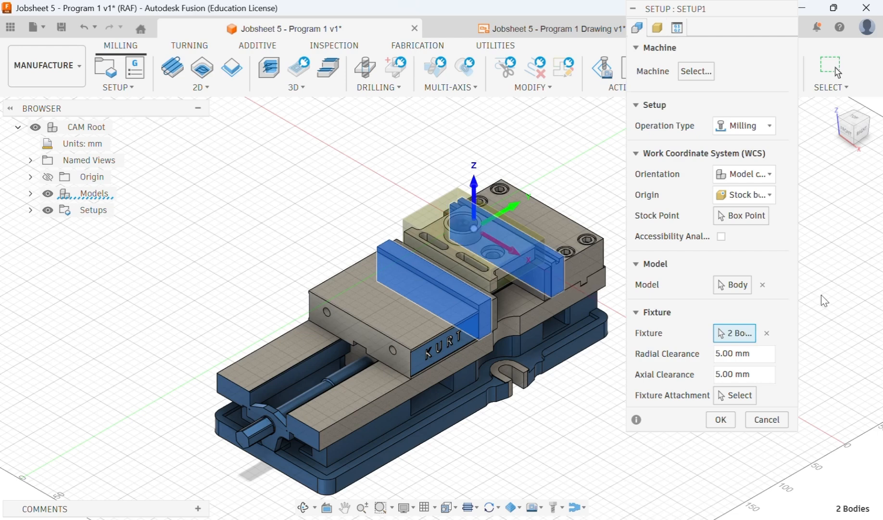
pyautogui.click(742, 216)
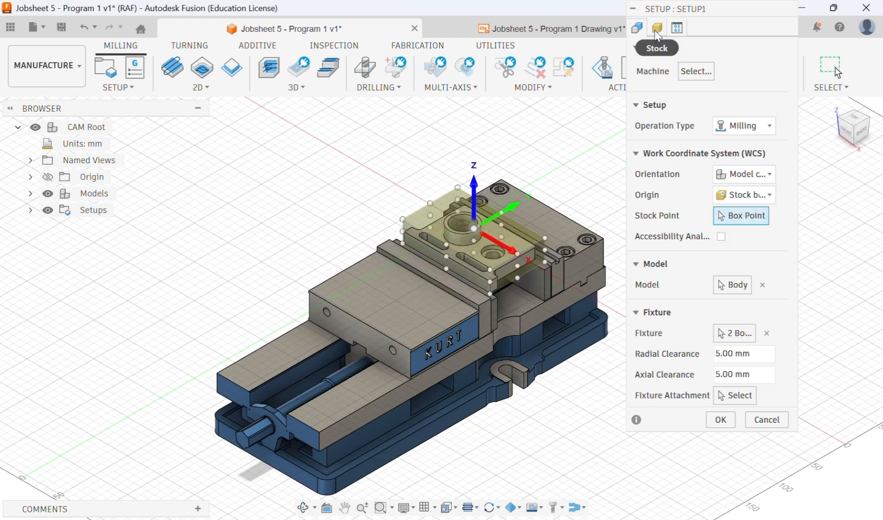
# - Define the stock as a fixed-size box 135 mm wide, 90 mm deep and 40 mm high, and finish the setup
pyautogui.click(658, 34)
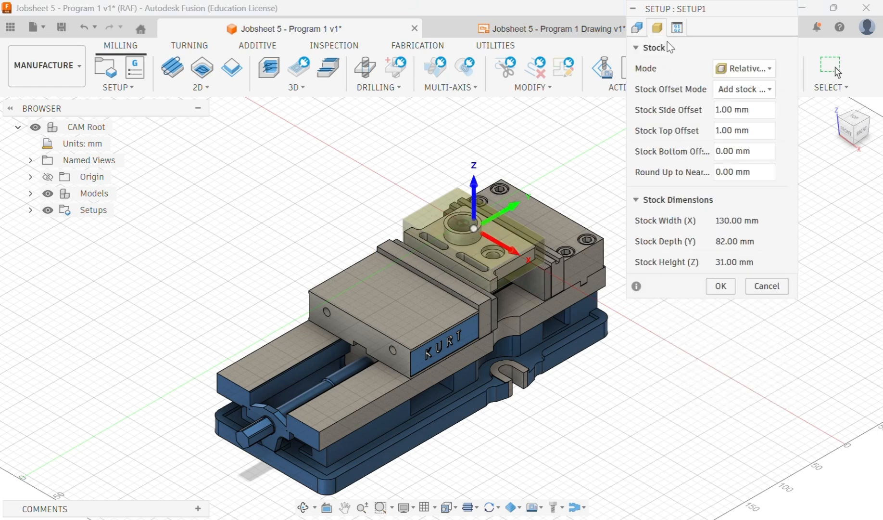
pyautogui.click(743, 68)
pyautogui.click(737, 89)
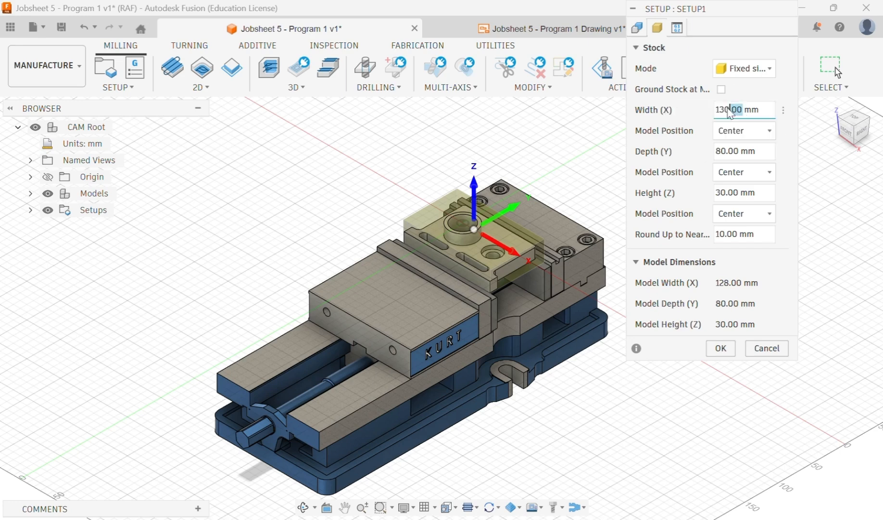
pyautogui.click(727, 110)
pyautogui.write('135')
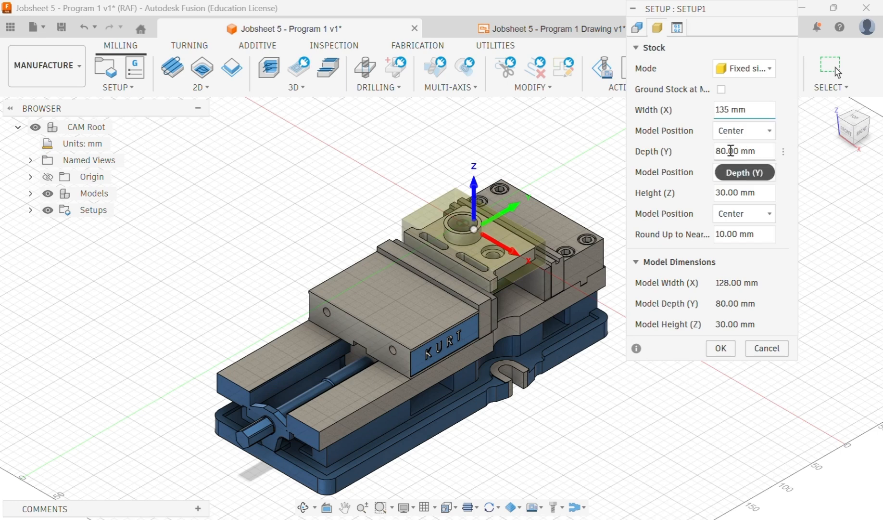
pyautogui.click(717, 152)
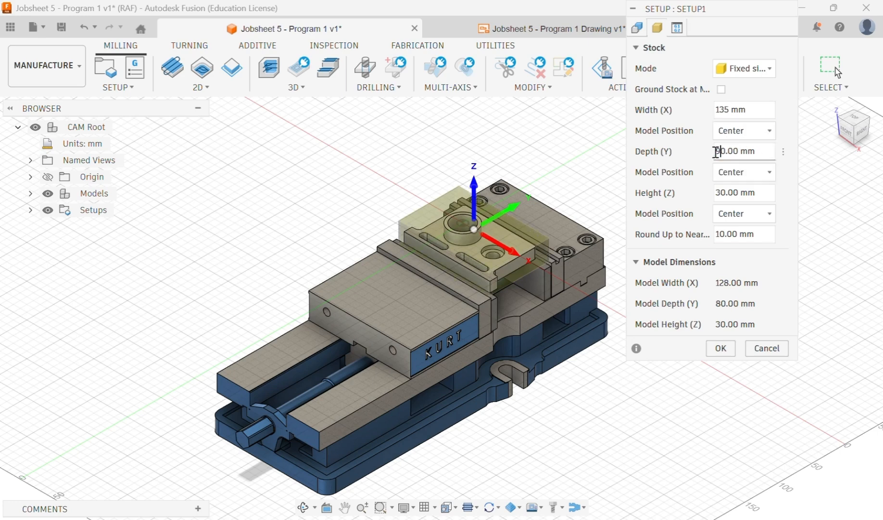
pyautogui.write('9')
pyautogui.click(715, 194)
pyautogui.write('4')
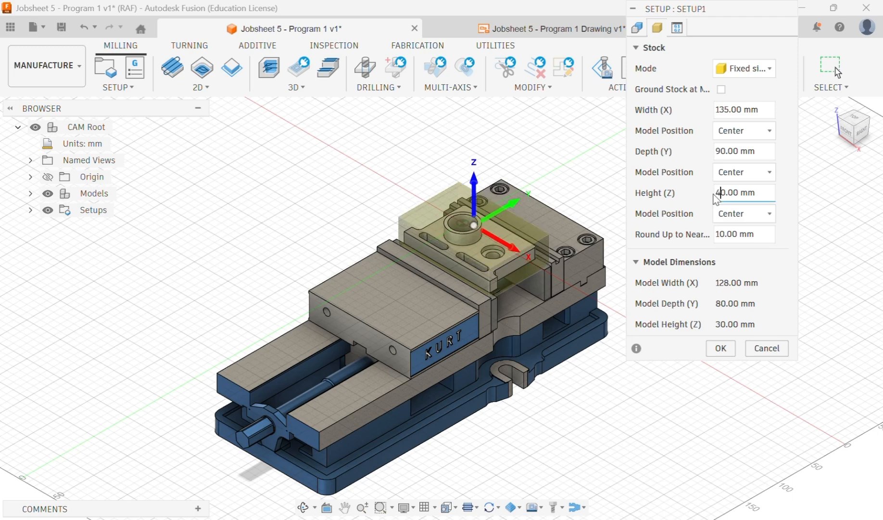
pyautogui.click(676, 30)
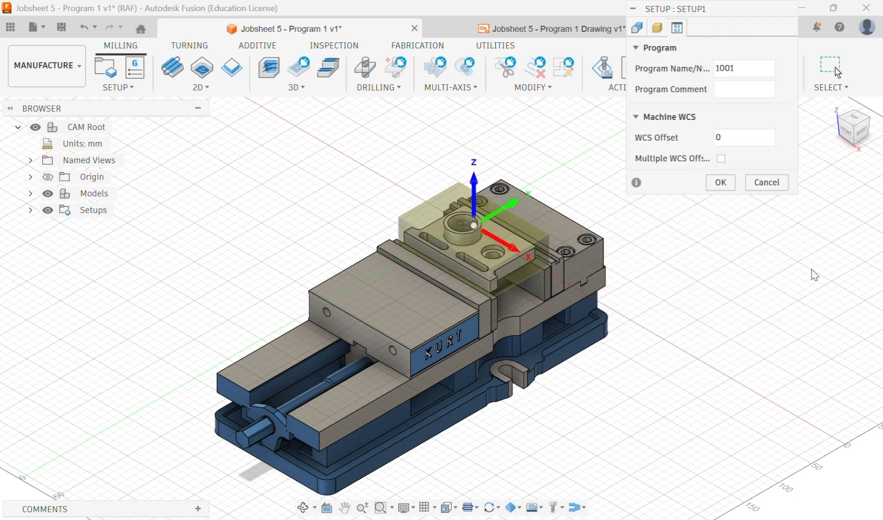
pyautogui.click(720, 181)
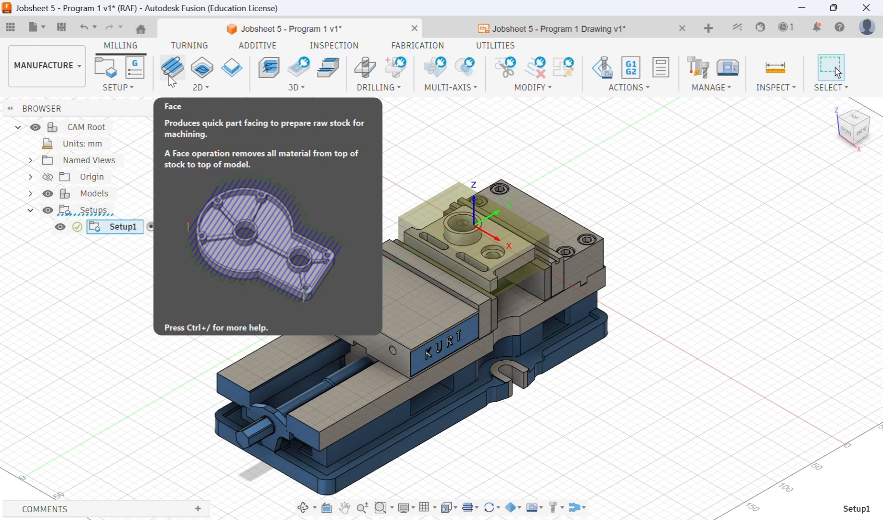
# - Start a Face operation using tool 13, the Ø50mm Insert Face Mill from Tools Library (1), with the Face Mill D50 cutting preset
pyautogui.click(172, 68)
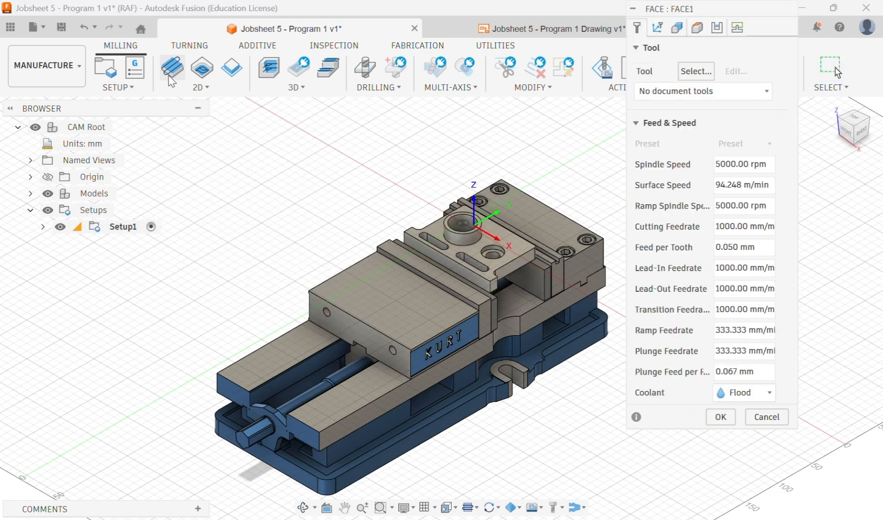
pyautogui.click(696, 71)
pyautogui.click(158, 154)
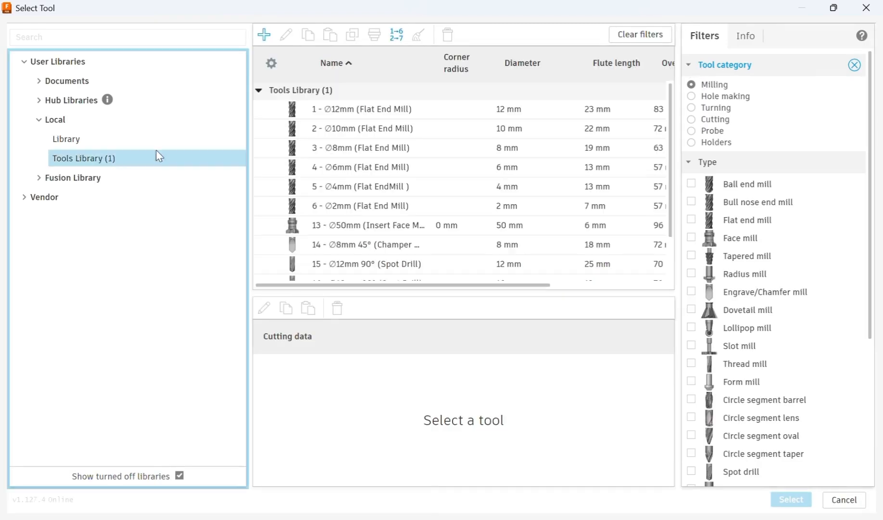
pyautogui.click(360, 225)
pyautogui.click(361, 393)
pyautogui.click(358, 385)
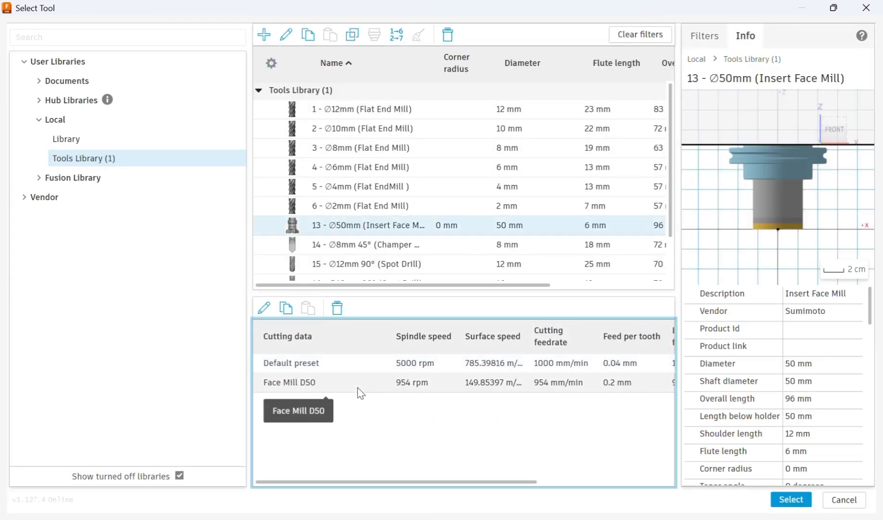
pyautogui.click(793, 500)
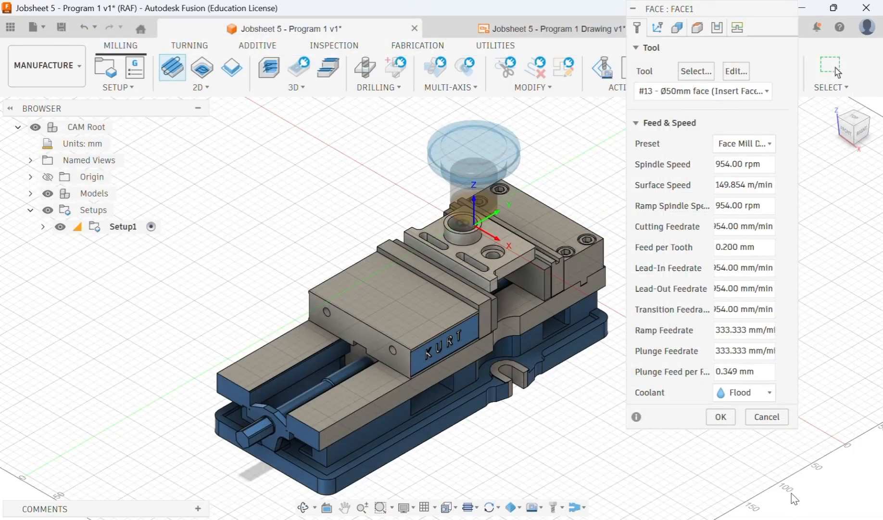
# - Set the Face operation's retract height offset to 10 mm from the stock top, keep the default passes and linking, and generate the toolpath
pyautogui.click(659, 29)
pyautogui.click(678, 27)
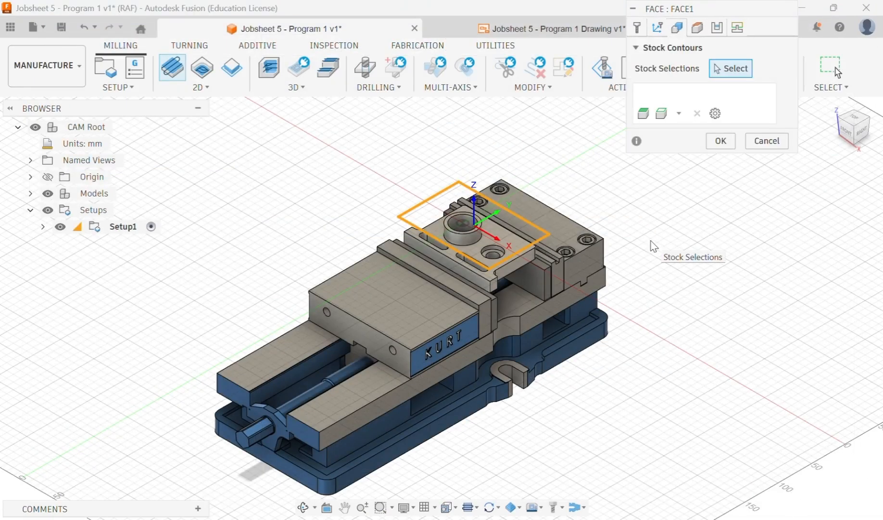
pyautogui.click(706, 29)
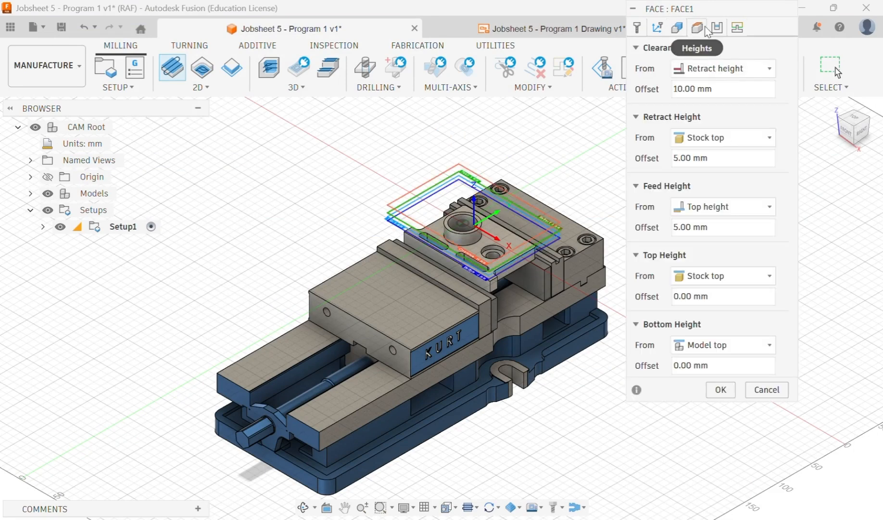
pyautogui.click(677, 159)
pyautogui.press('BackSpace')
pyautogui.write('10')
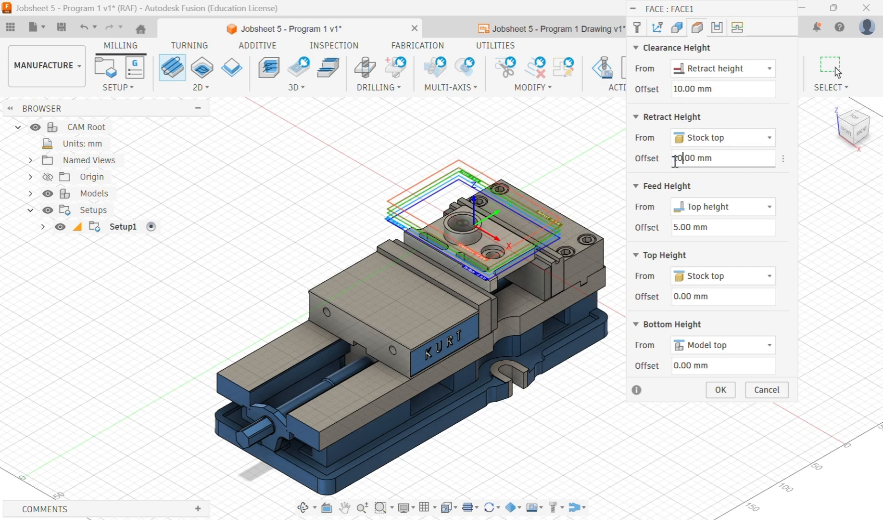
pyautogui.click(725, 231)
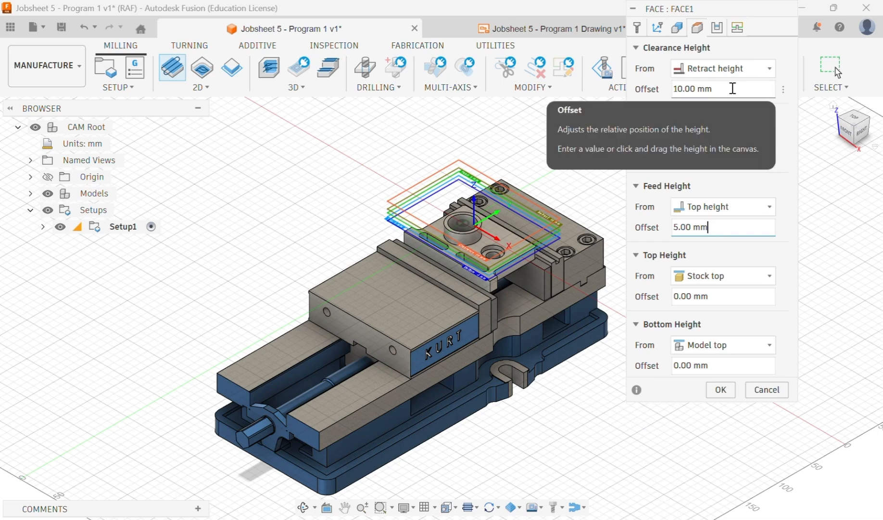
pyautogui.click(717, 29)
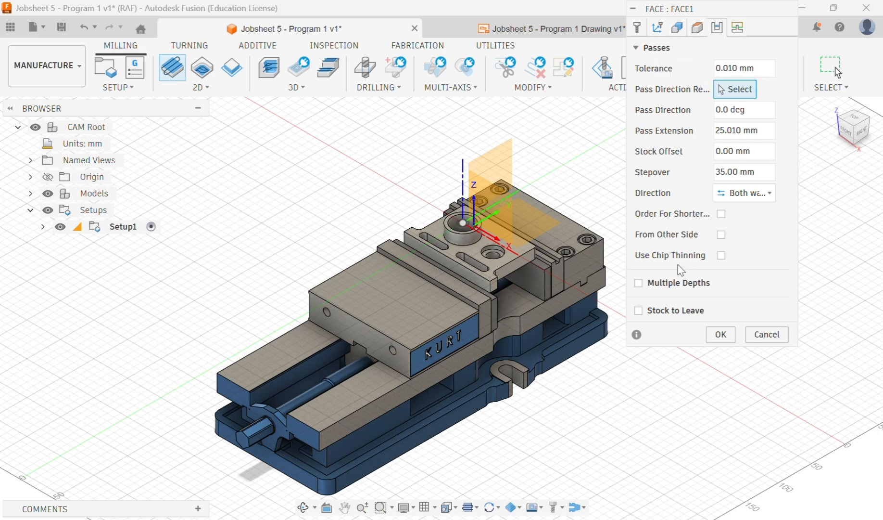
pyautogui.click(736, 34)
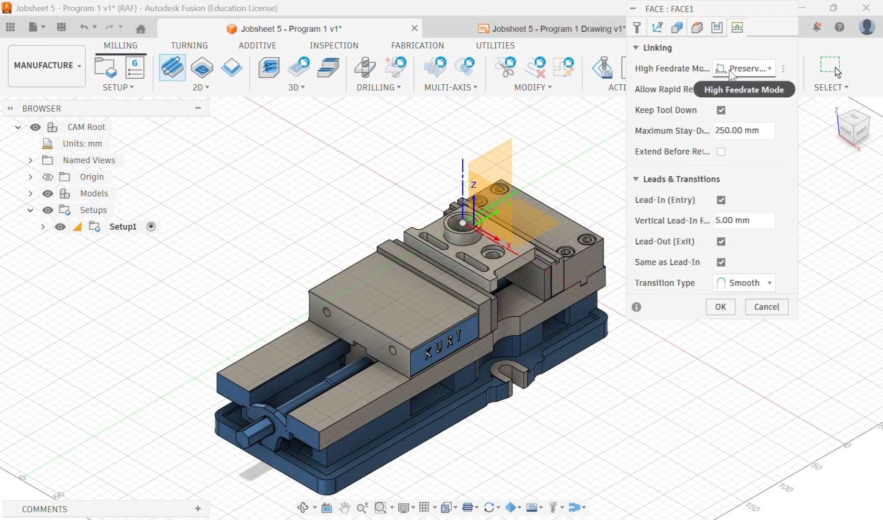
pyautogui.click(721, 308)
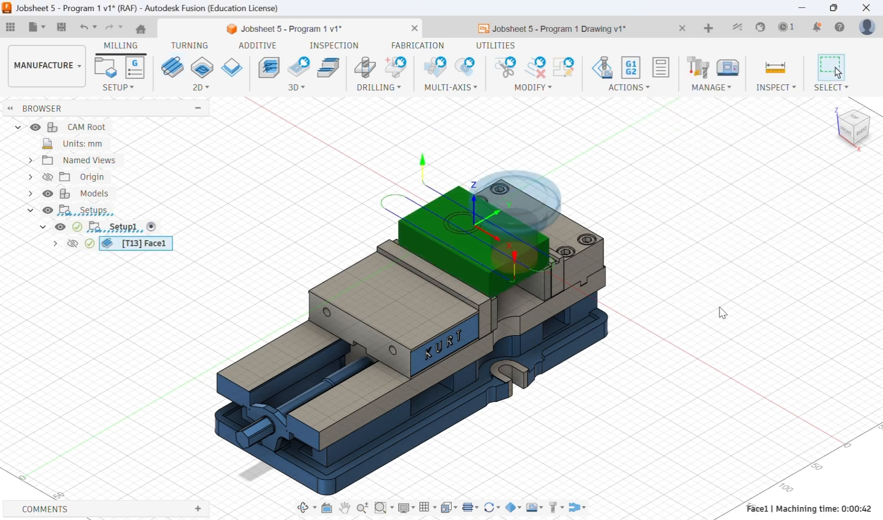
# - Simulate the facing toolpath on the stock, then exit the simulation
pyautogui.click(120, 226)
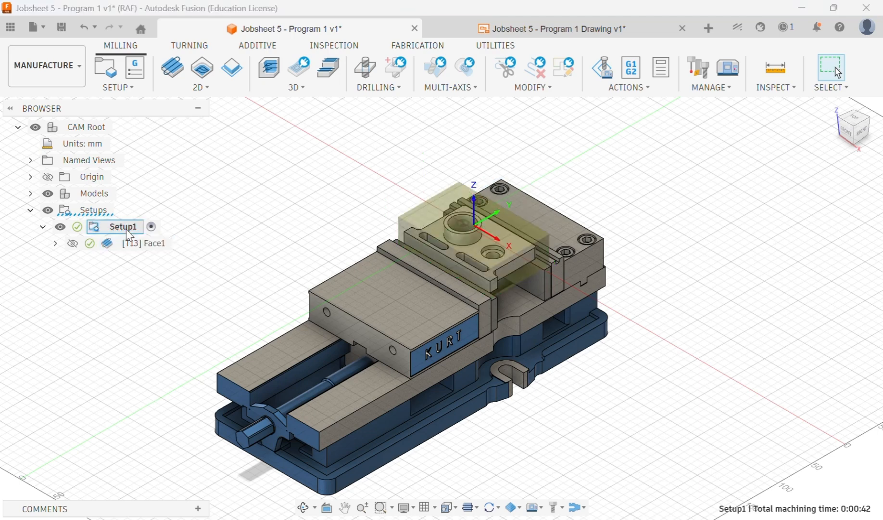
pyautogui.click(134, 244)
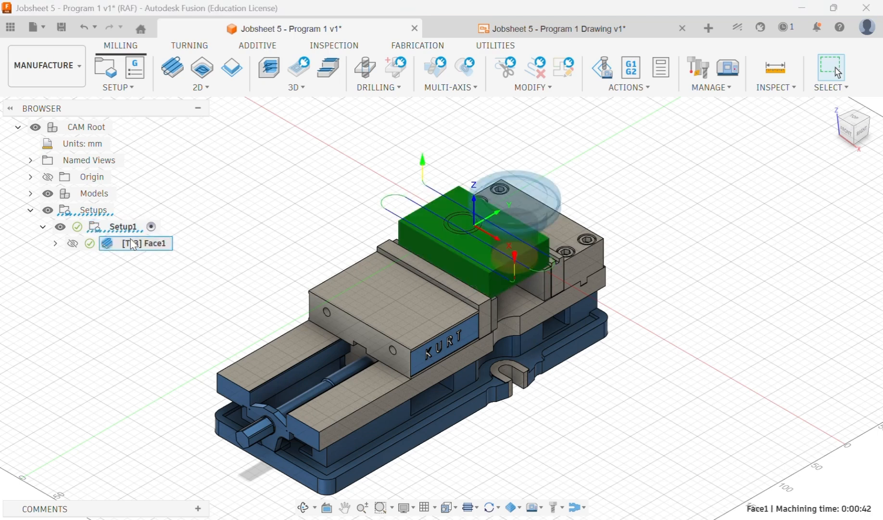
pyautogui.rightClick(133, 245)
pyautogui.click(166, 98)
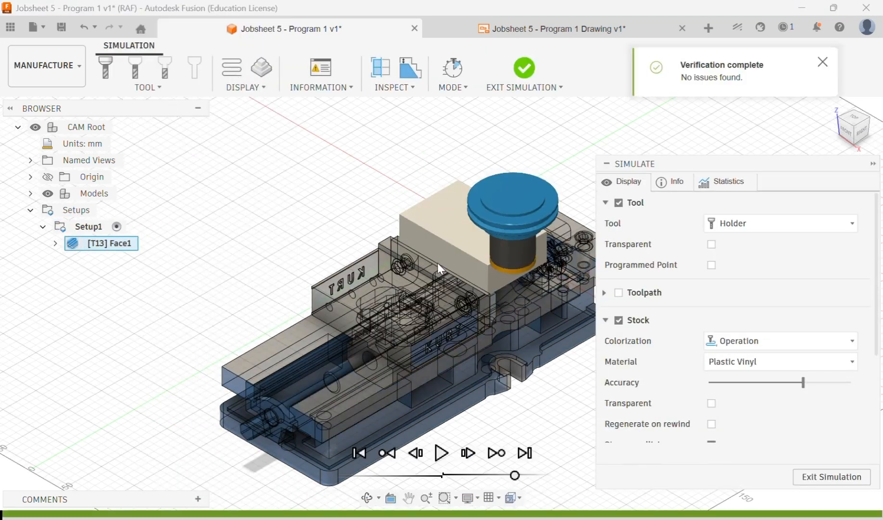
pyautogui.click(467, 448)
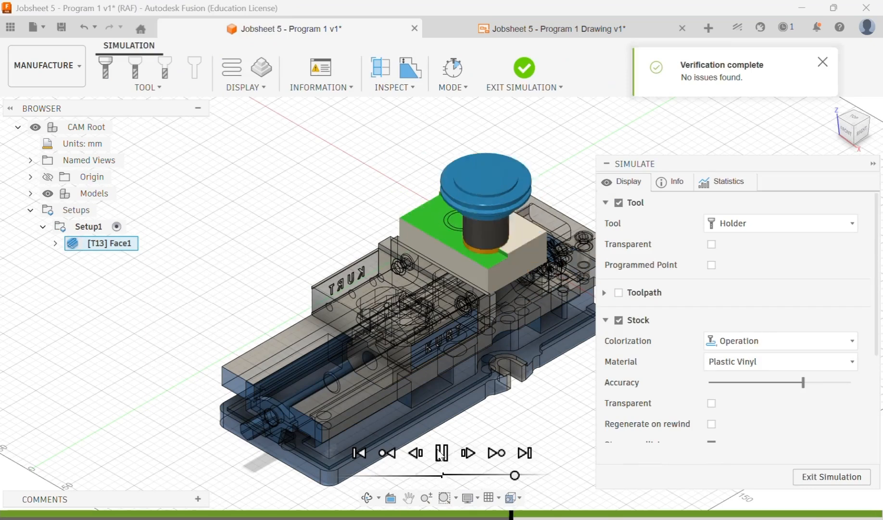
pyautogui.click(832, 478)
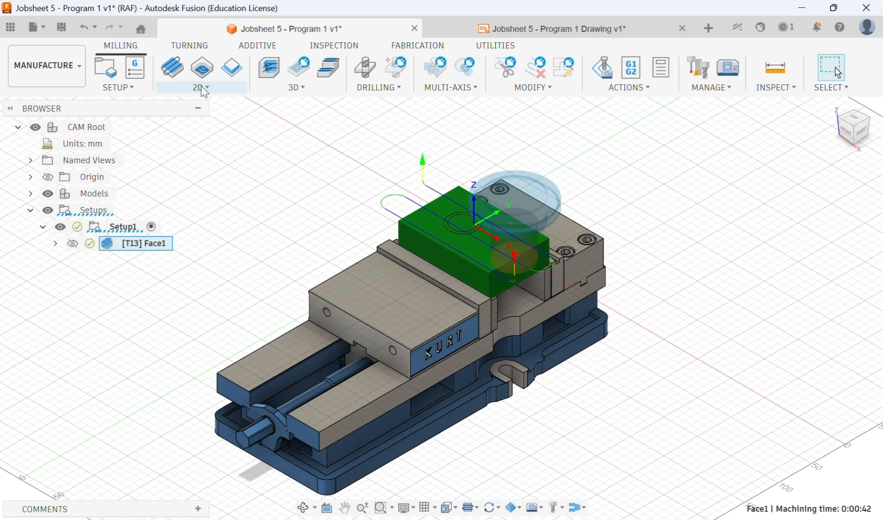
# - Start a 2D Contour operation in Setup1 using tool 2, the Ø10mm Flat End Mill from Tools Library (1), with its High Alloy cutting preset
pyautogui.click(116, 226)
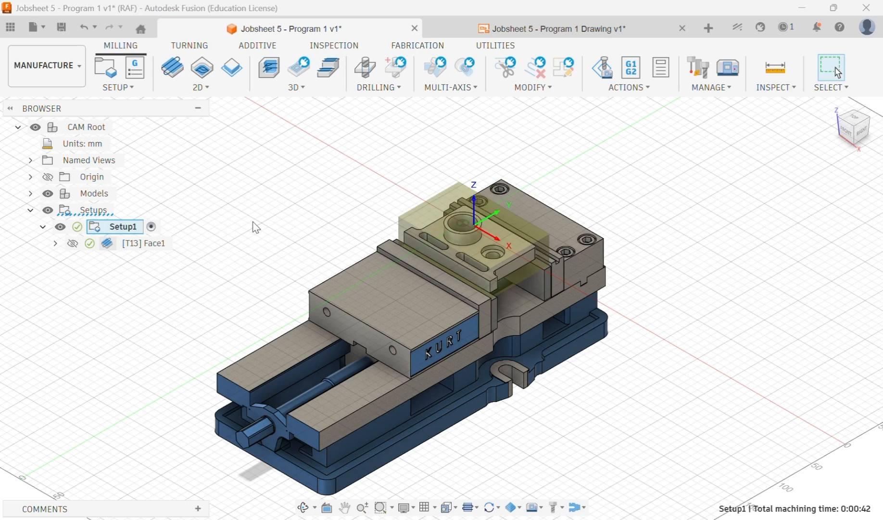
pyautogui.click(201, 86)
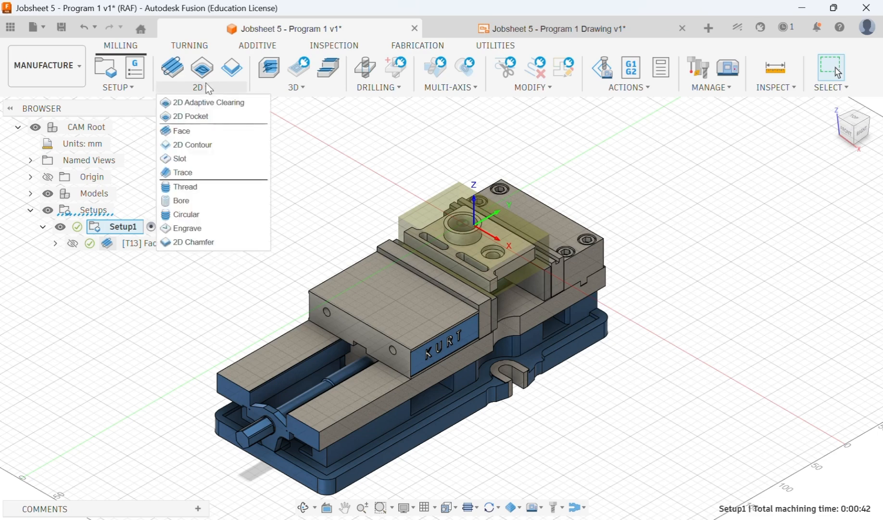
pyautogui.click(196, 144)
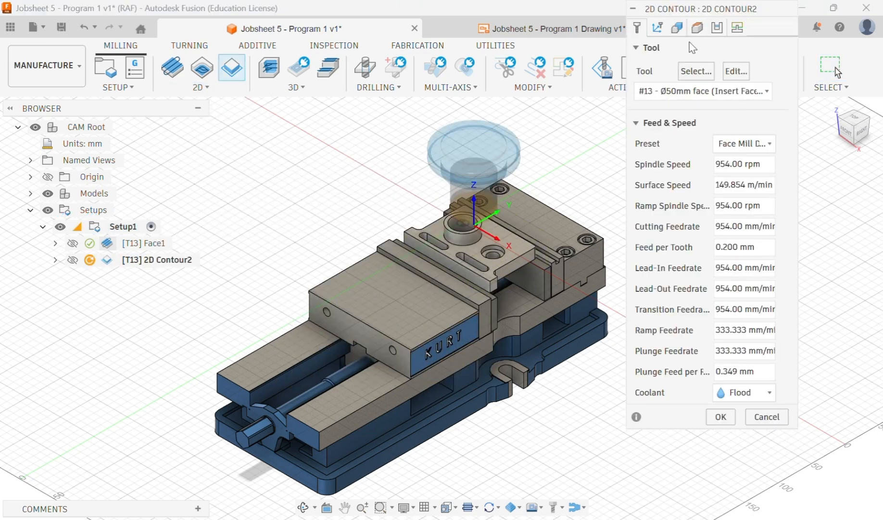
pyautogui.click(696, 72)
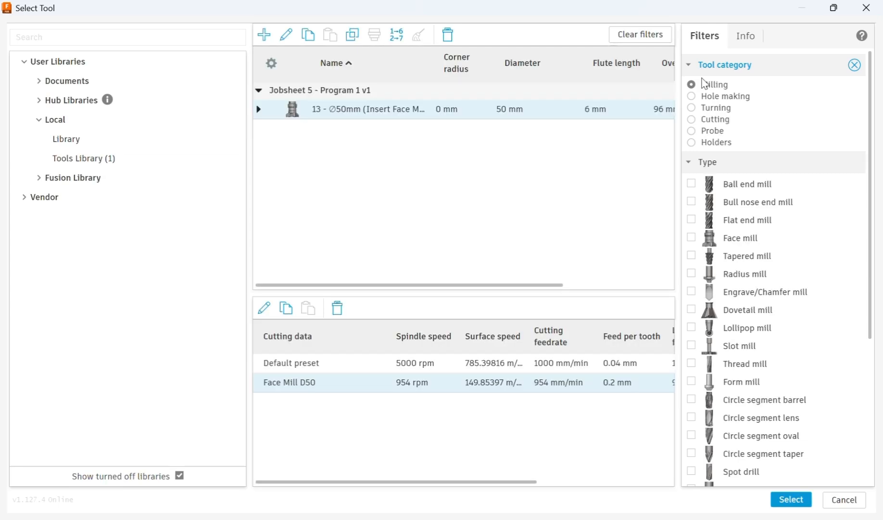
pyautogui.click(153, 159)
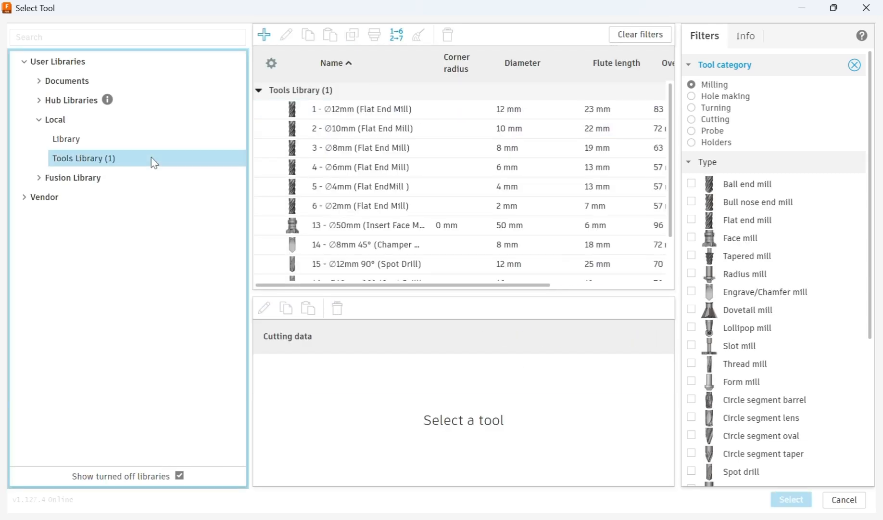
pyautogui.click(365, 129)
pyautogui.click(355, 383)
pyautogui.click(782, 501)
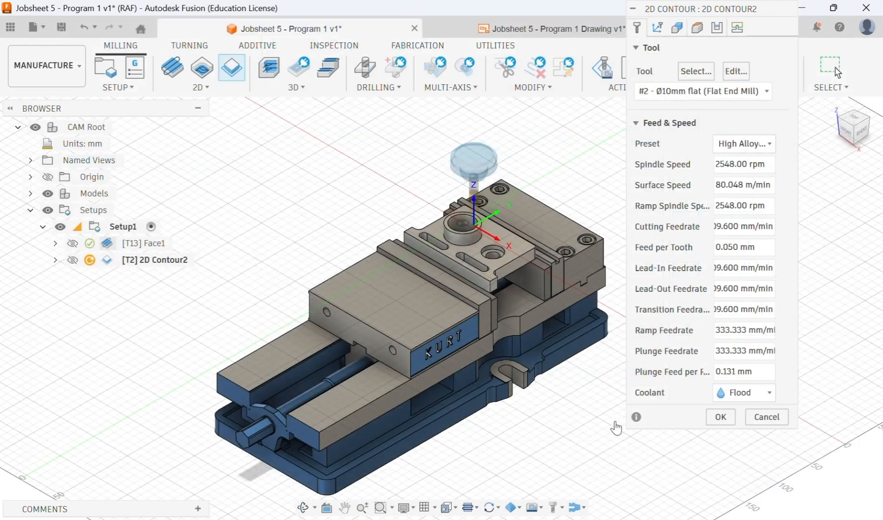
# - Select the plate's outer bottom edge as the 2D contour and reference the top height from the model top
pyautogui.click(684, 30)
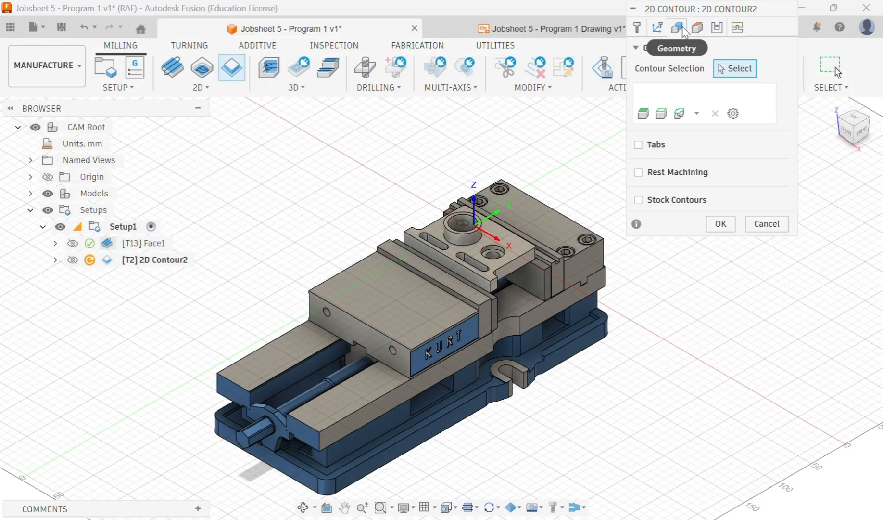
pyautogui.click(526, 272)
pyautogui.click(696, 29)
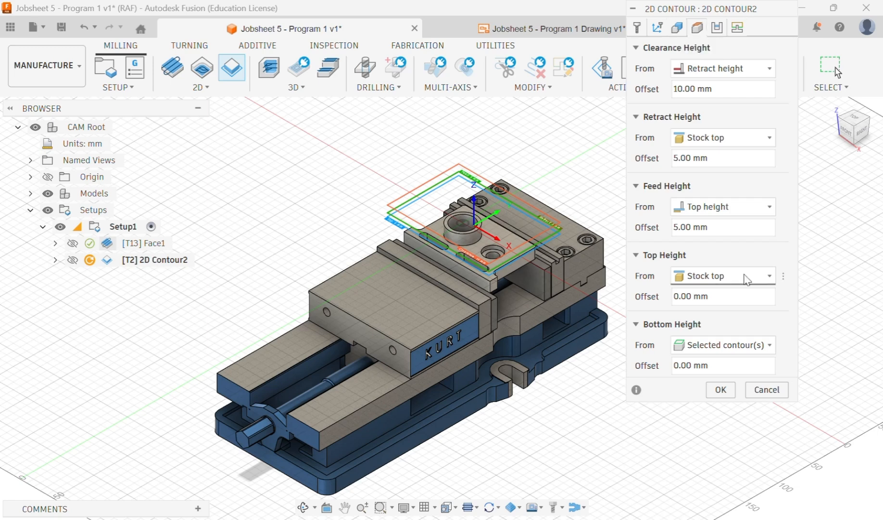
pyautogui.click(690, 277)
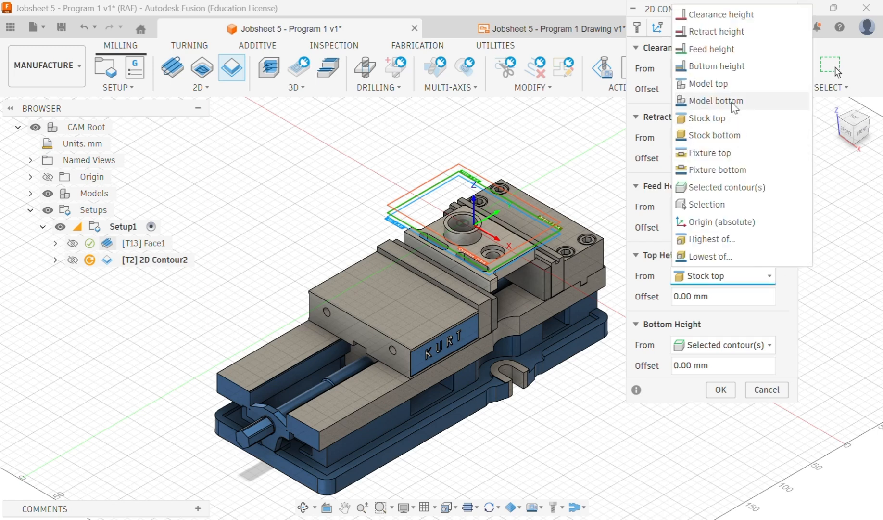
pyautogui.click(709, 84)
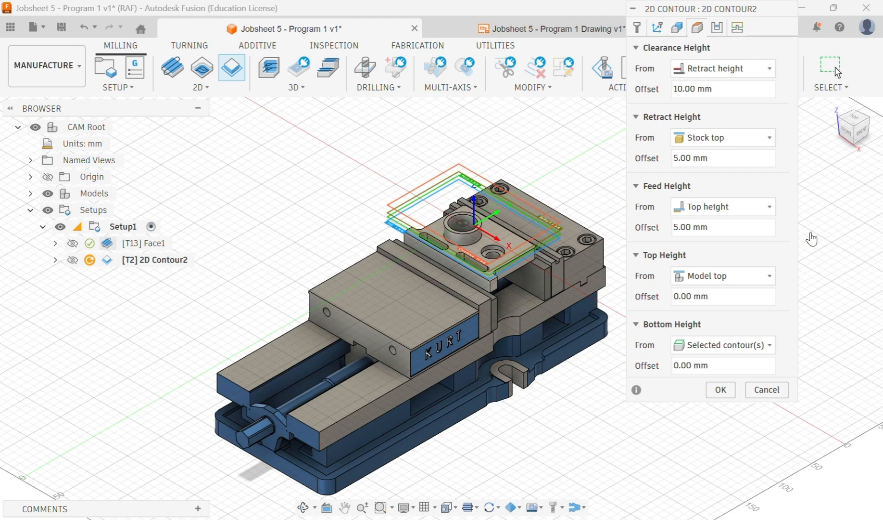
# - Enable multiple depths for the 2D Contour, keep the default stepdown values, and generate the toolpath
pyautogui.click(717, 28)
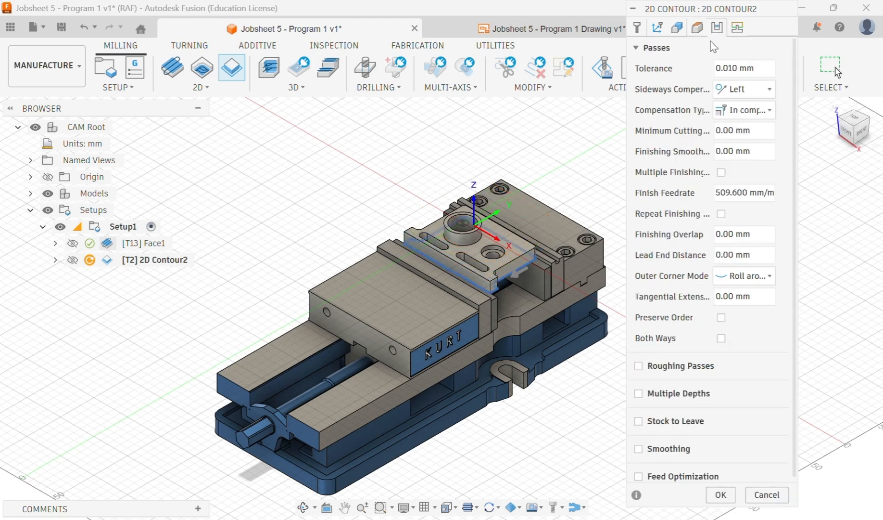
pyautogui.click(638, 394)
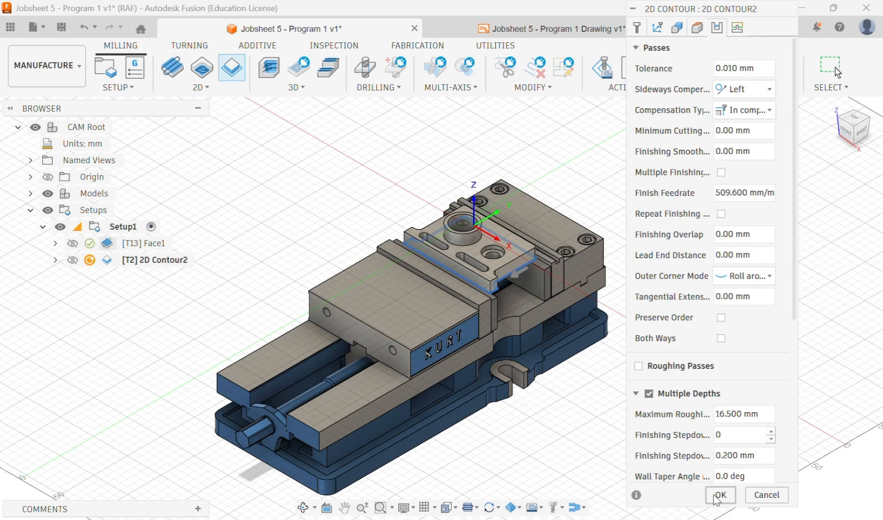
pyautogui.scroll(-3, 740, 356)
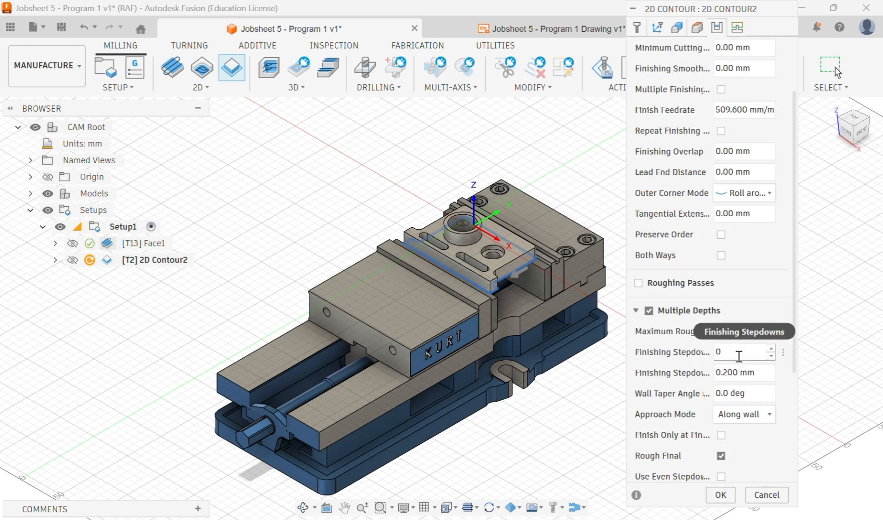
pyautogui.click(721, 494)
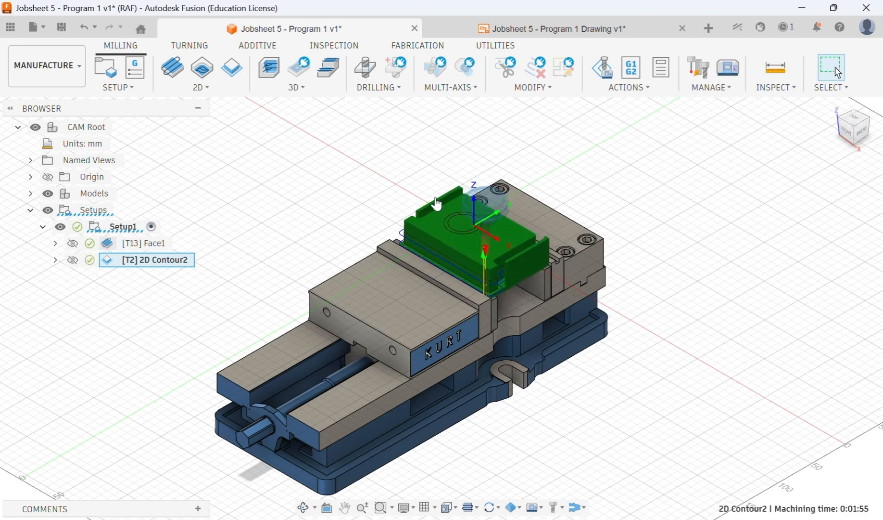
# - Simulate all of Setup1's operations to check the stock left around the part, then exit the simulation
pyautogui.scroll(5, 663, 183)
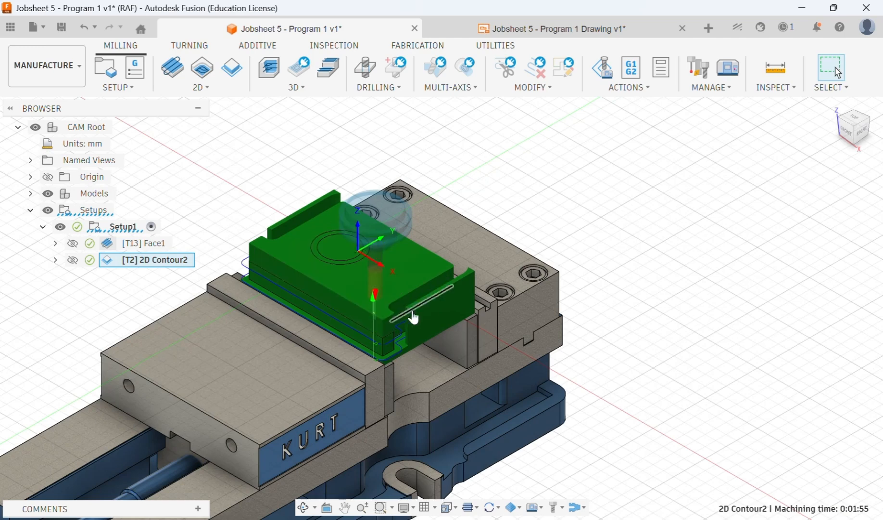
pyautogui.click(123, 227)
pyautogui.rightClick(134, 227)
pyautogui.click(203, 141)
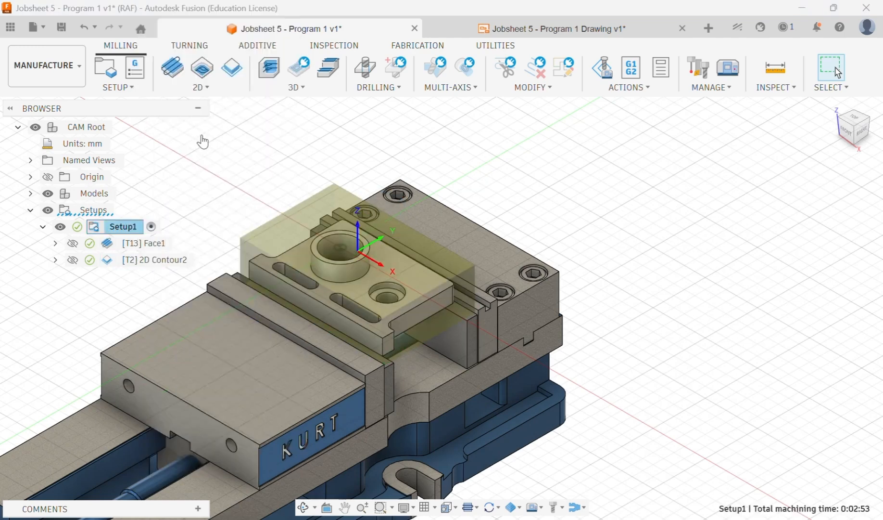
pyautogui.click(442, 454)
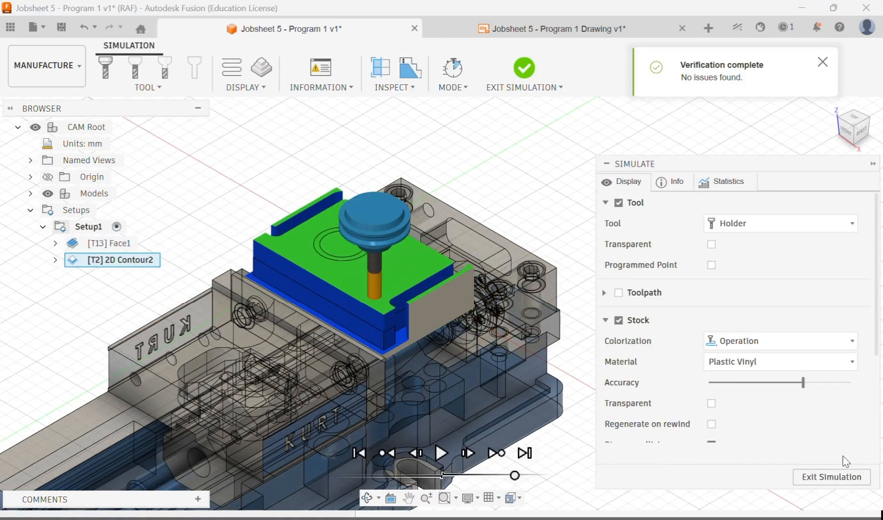
pyautogui.click(819, 479)
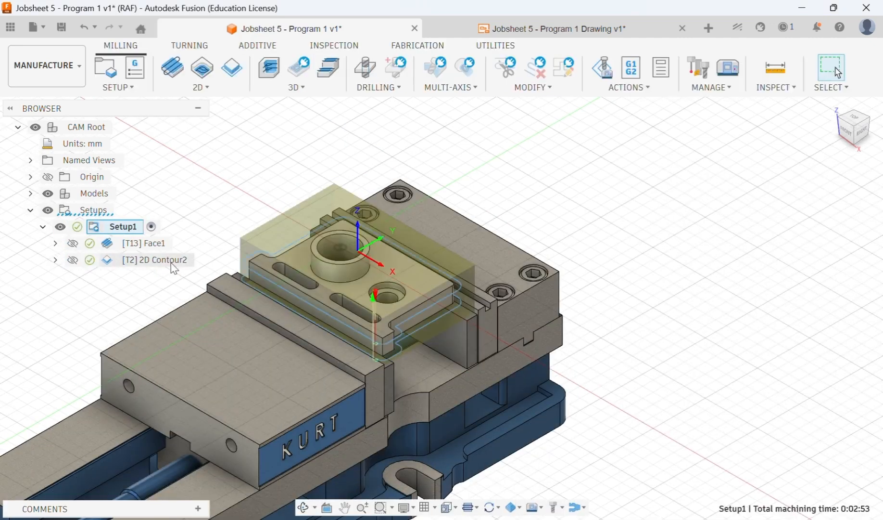
# - Edit the 2D Contour operation to enable roughing passes with 2 stepovers, and regenerate its toolpath
pyautogui.click(155, 260)
pyautogui.click(215, 89)
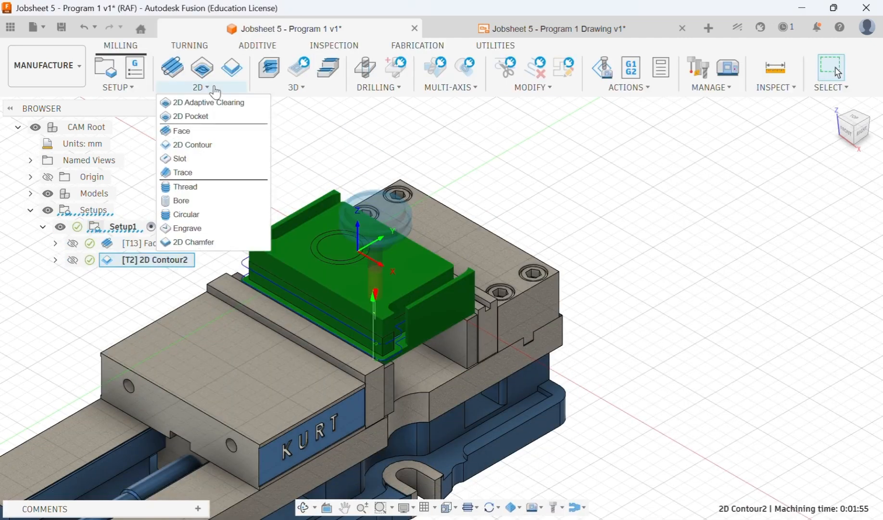
pyautogui.rightClick(169, 260)
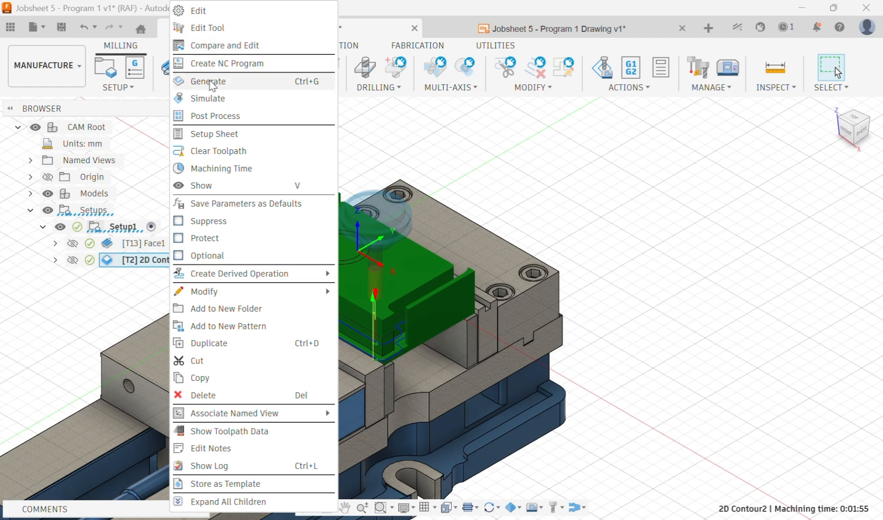
pyautogui.click(251, 12)
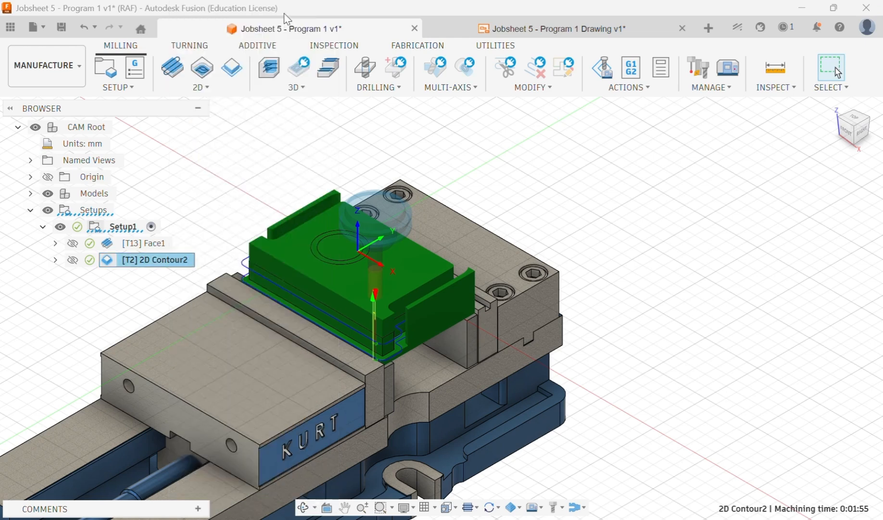
pyautogui.click(717, 27)
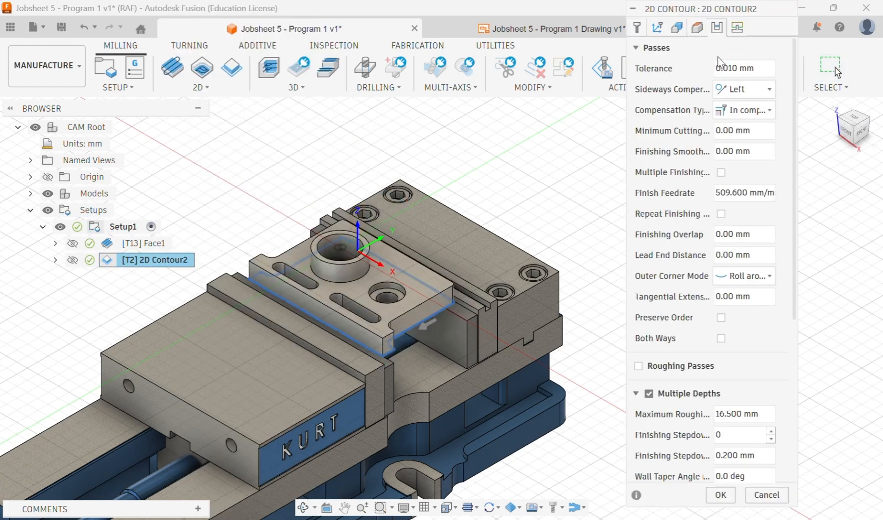
pyautogui.click(638, 365)
pyautogui.scroll(-2, 778, 393)
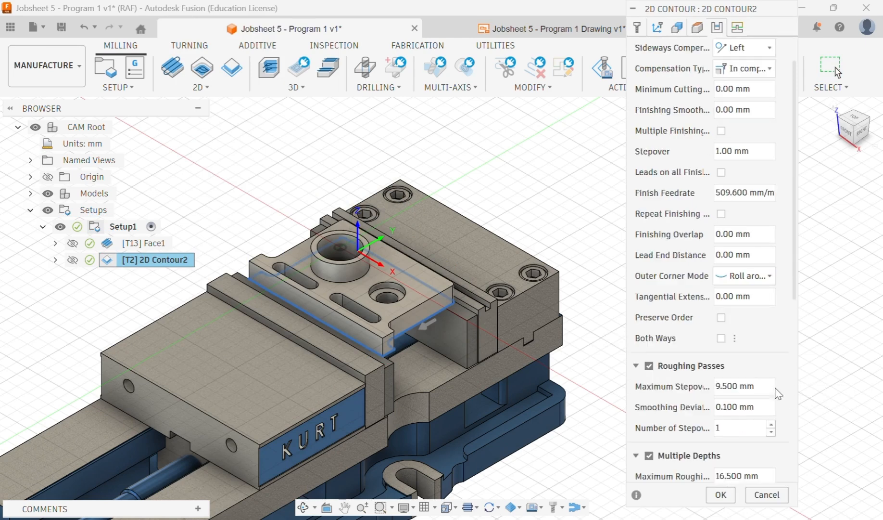
pyautogui.doubleClick(729, 428)
pyautogui.write('2')
pyautogui.click(769, 407)
pyautogui.click(721, 497)
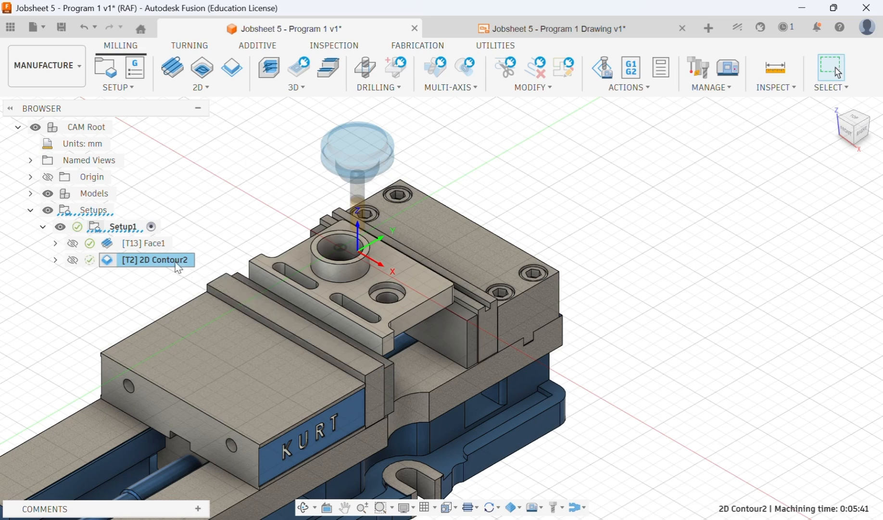
# - Simulate Setup1 again with the contour's added roughing passes, then exit the simulation
pyautogui.click(126, 235)
pyautogui.rightClick(128, 236)
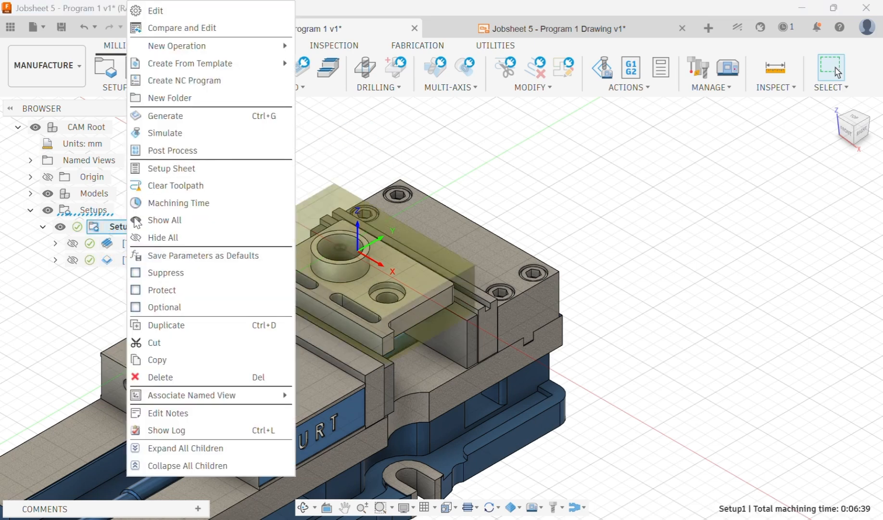
pyautogui.click(150, 133)
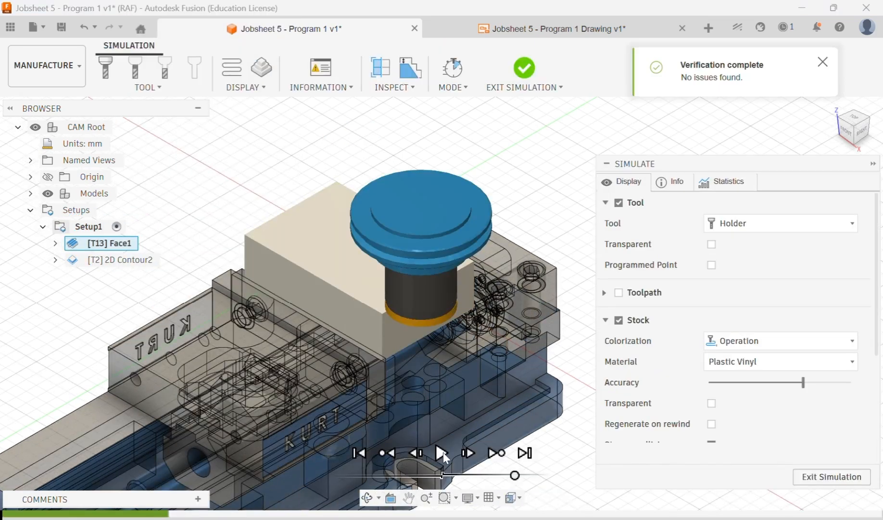
pyautogui.click(441, 452)
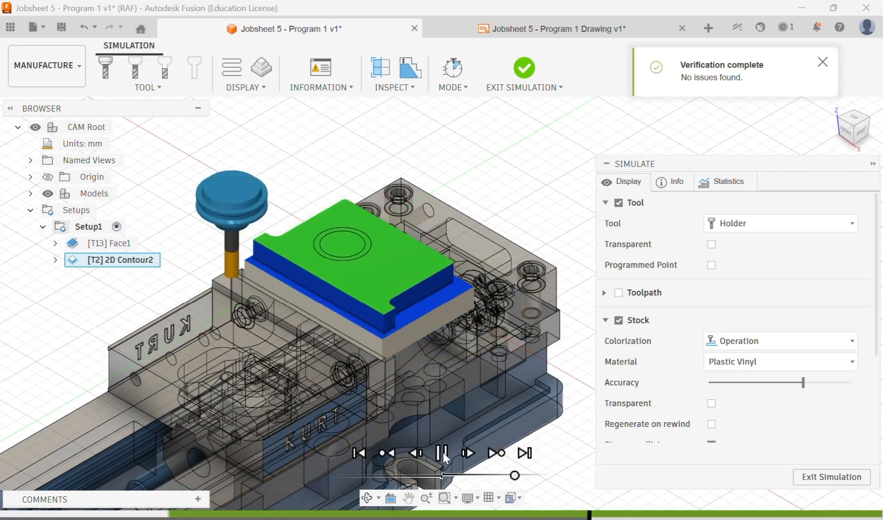
pyautogui.click(442, 452)
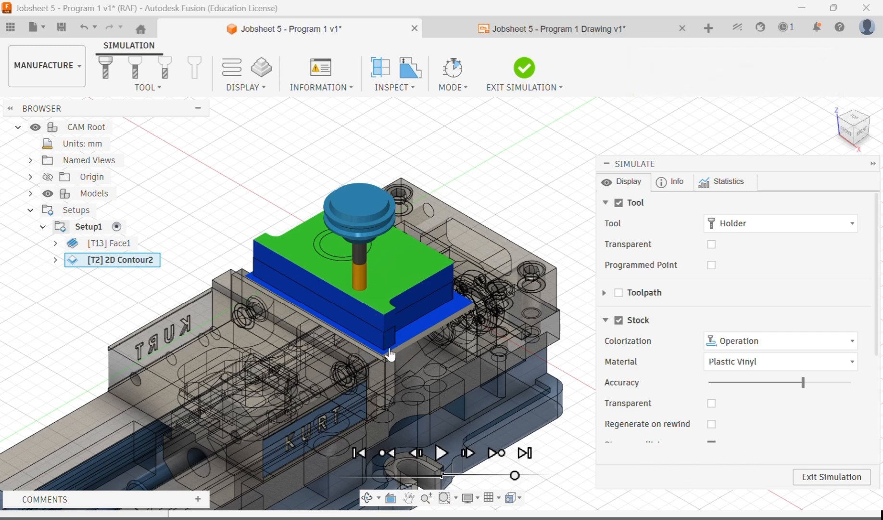
pyautogui.click(823, 484)
pyautogui.click(680, 272)
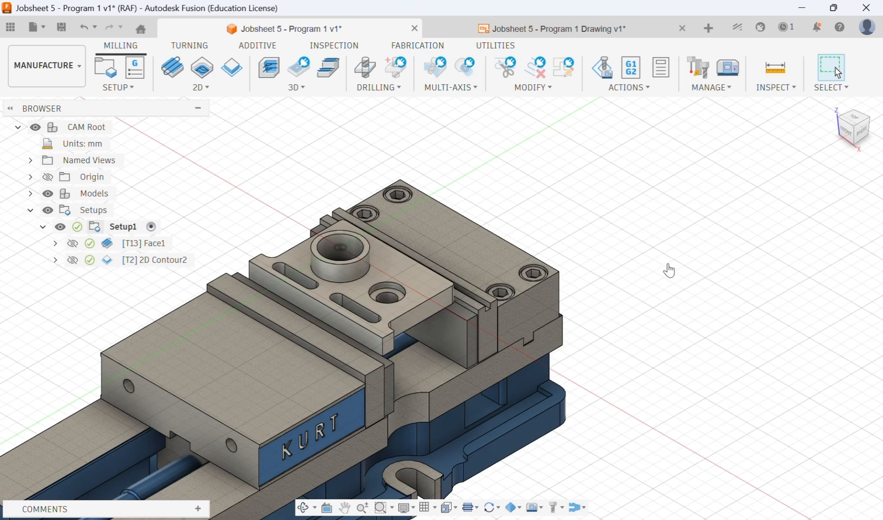
# - Start a 2D Adaptive Clearing operation in Setup1, keeping tool 2, the Ø10mm flat end mill, with its High Alloy preset
pyautogui.scroll(3, 416, 148)
pyautogui.scroll(2, 639, 212)
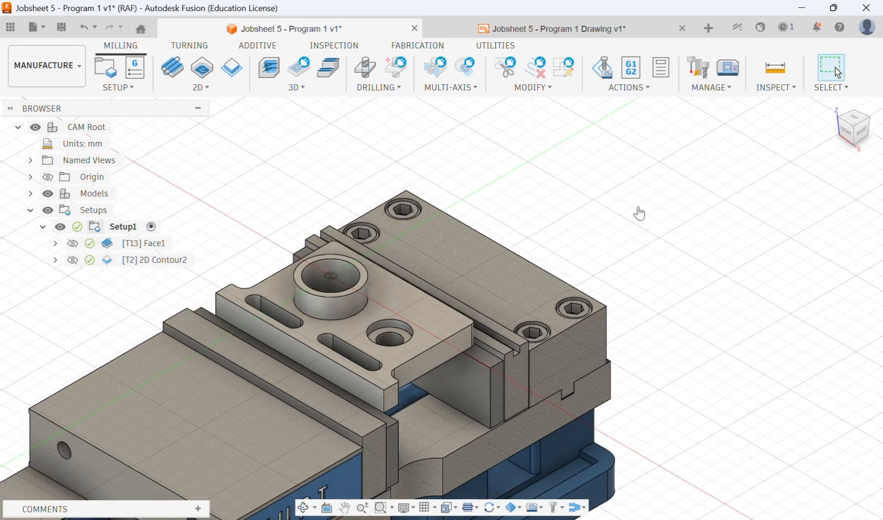
pyautogui.scroll(-2, 770, 221)
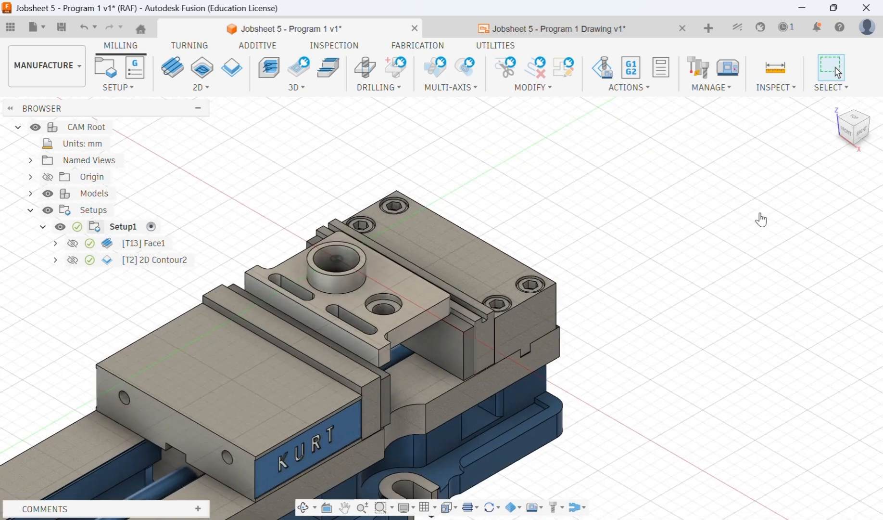
pyautogui.click(200, 88)
pyautogui.click(197, 88)
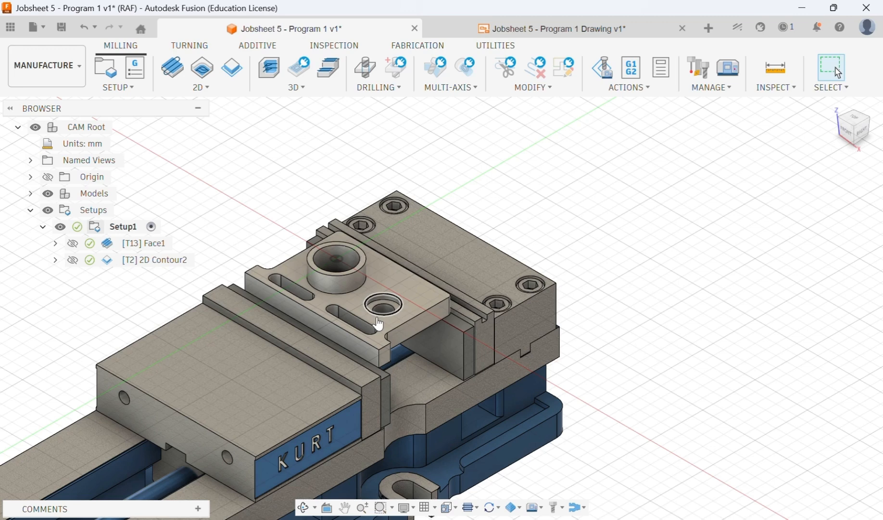
pyautogui.click(180, 93)
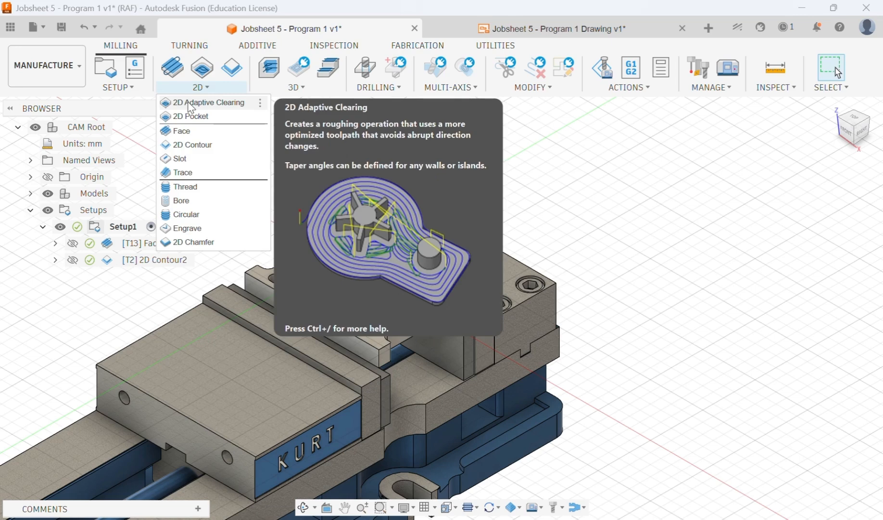
pyautogui.click(189, 104)
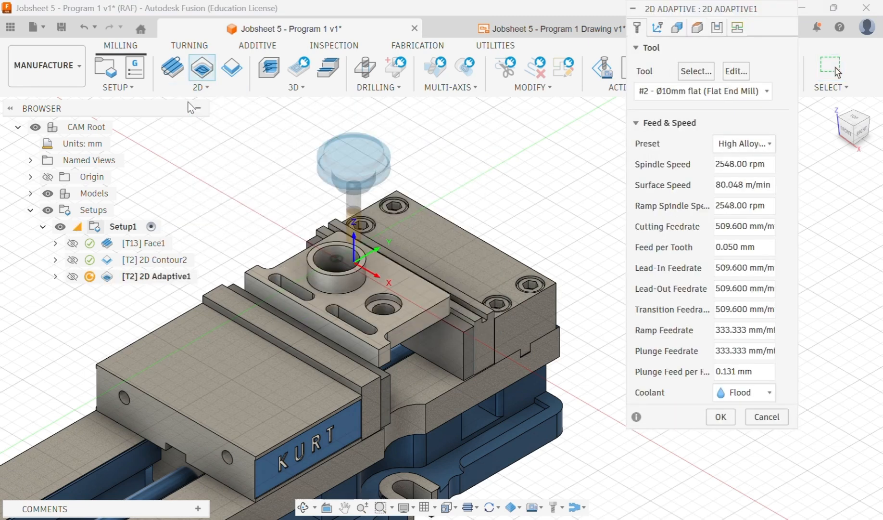
# - Select the boss's base edge and the plate's upper outer edge as pocket chains, adjusting the outer chain to bound the region at the plate edge
pyautogui.click(677, 28)
pyautogui.click(332, 294)
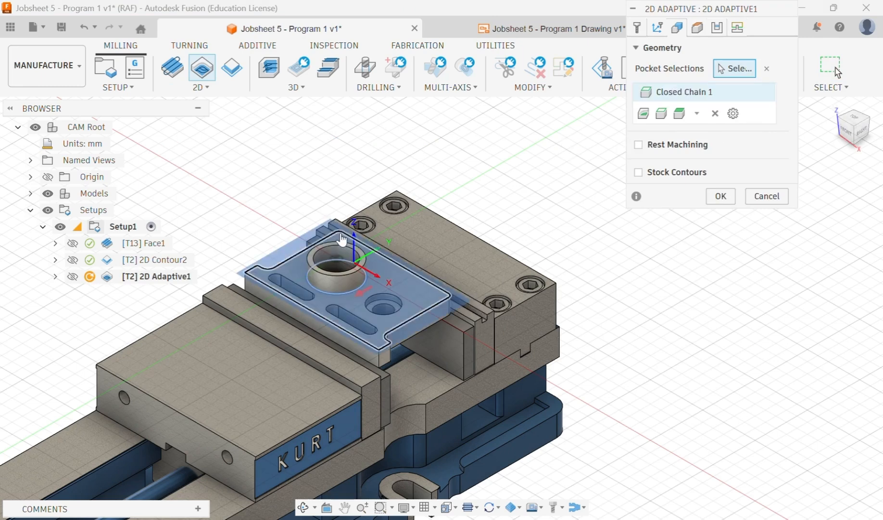
pyautogui.click(453, 297)
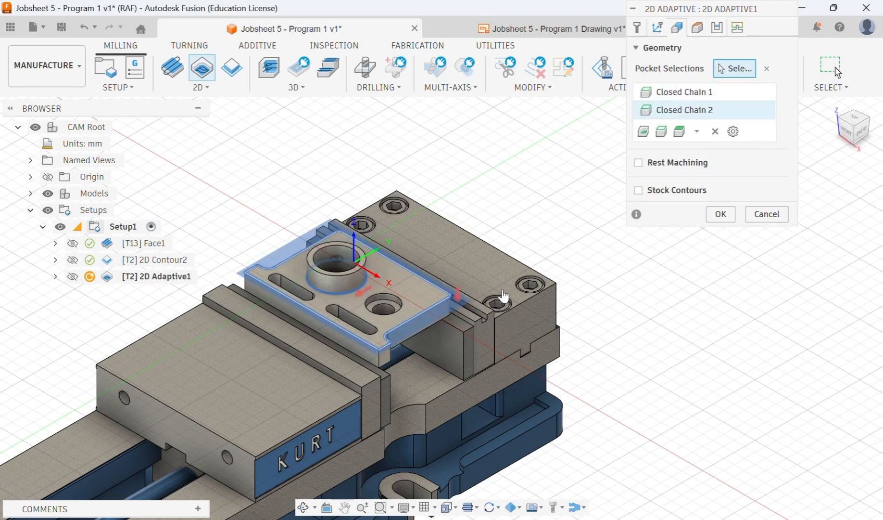
pyautogui.rightClick(698, 111)
pyautogui.click(736, 159)
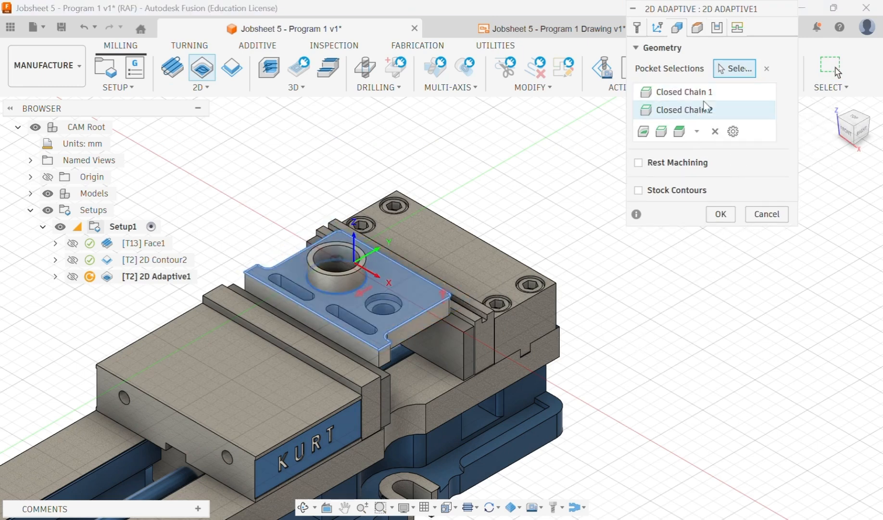
# - Reference the 2D Adaptive operation's top height from the model top, check the heights from the front, and open the passes settings
pyautogui.click(697, 28)
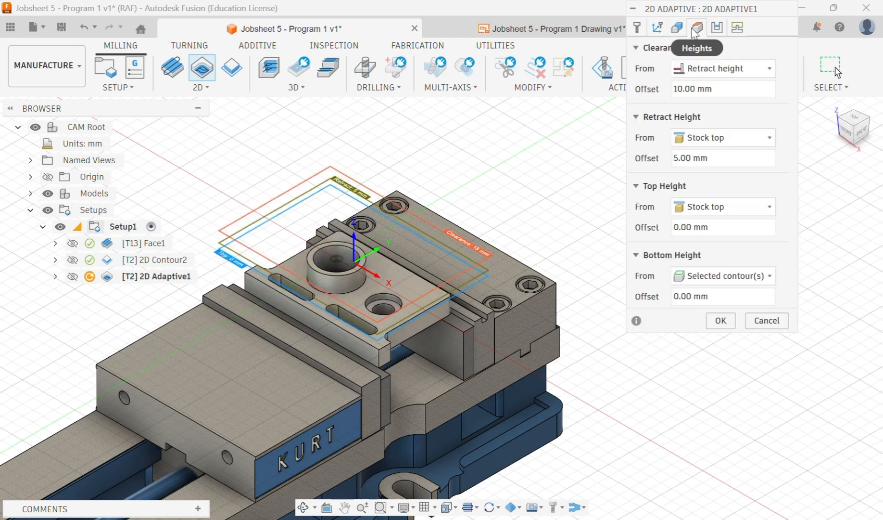
pyautogui.click(724, 207)
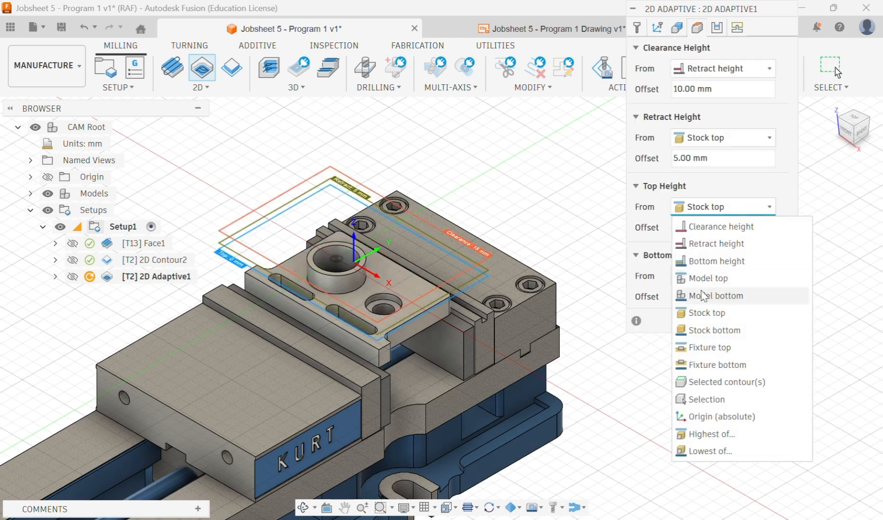
pyautogui.click(700, 277)
pyautogui.click(843, 137)
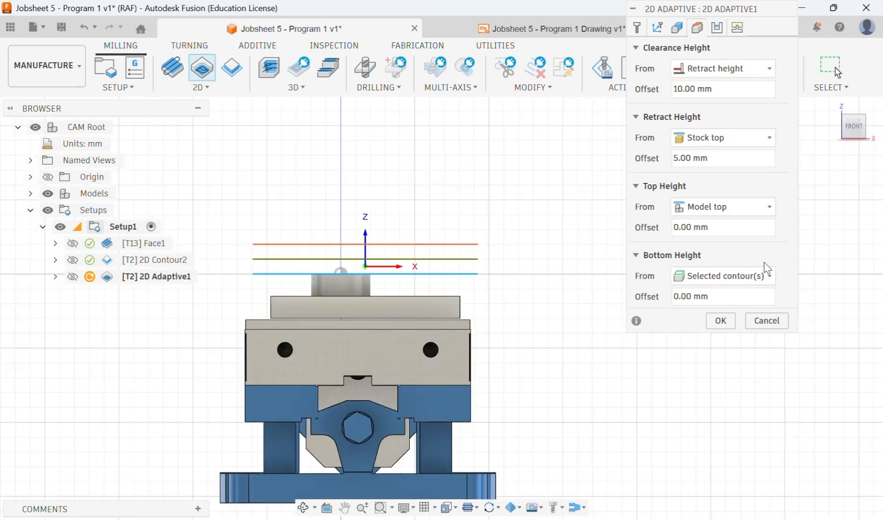
pyautogui.click(719, 28)
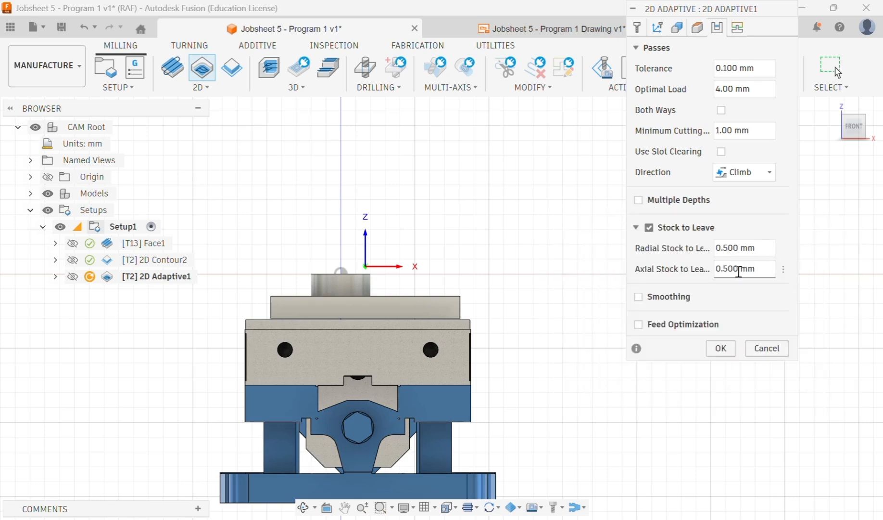
# - Set the 2D Adaptive operation's axial stock to leave to 0 mm and enable smoothing
pyautogui.moveTo(739, 271); pyautogui.dragTo(694, 274)
pyautogui.write('0')
pyautogui.click(640, 296)
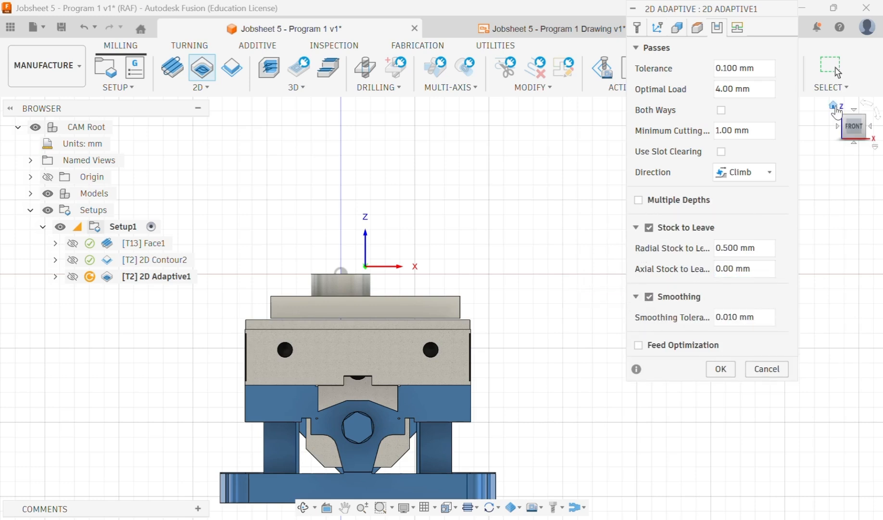
pyautogui.click(834, 106)
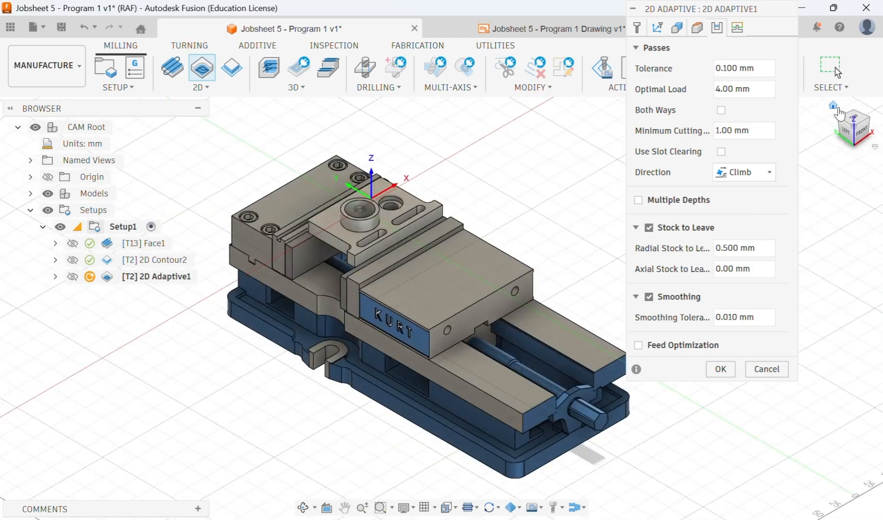
pyautogui.click(870, 118)
pyautogui.scroll(-3, 435, 209)
pyautogui.scroll(5, 533, 132)
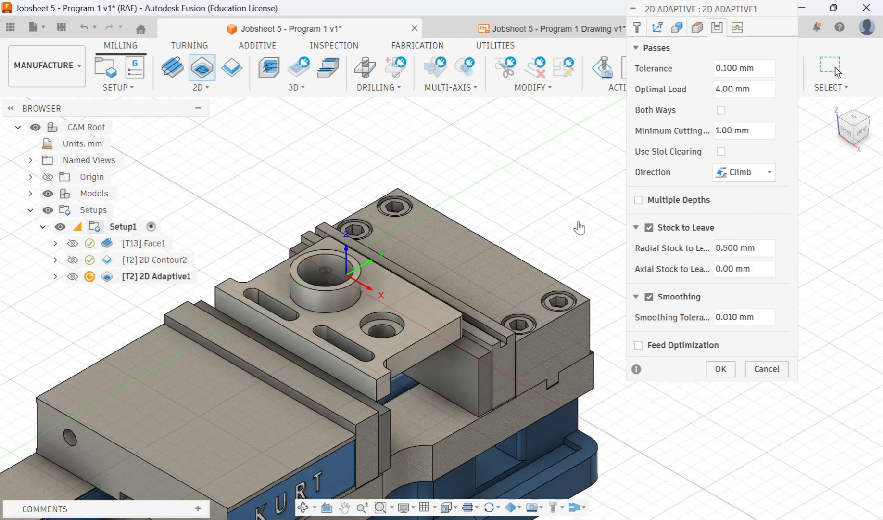
# - Review the 2D Adaptive linking settings without changes, accept the operation and display its toolpath
pyautogui.click(731, 31)
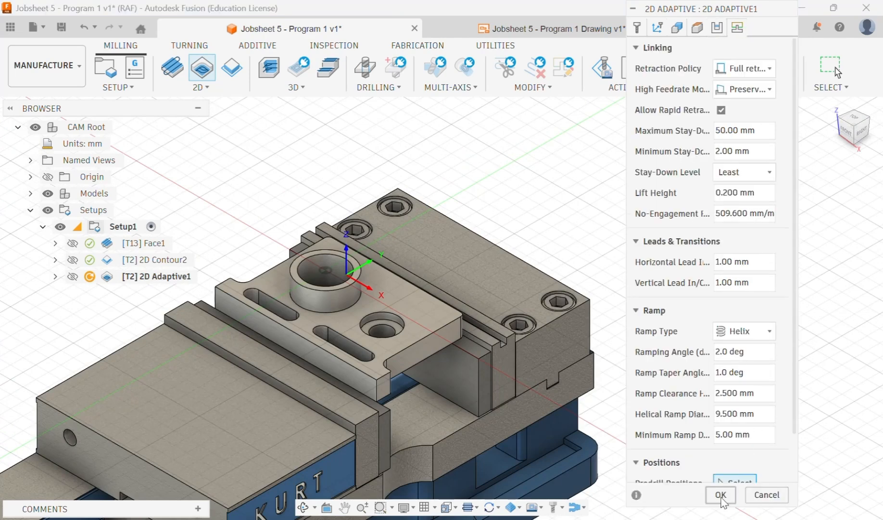
pyautogui.click(640, 49)
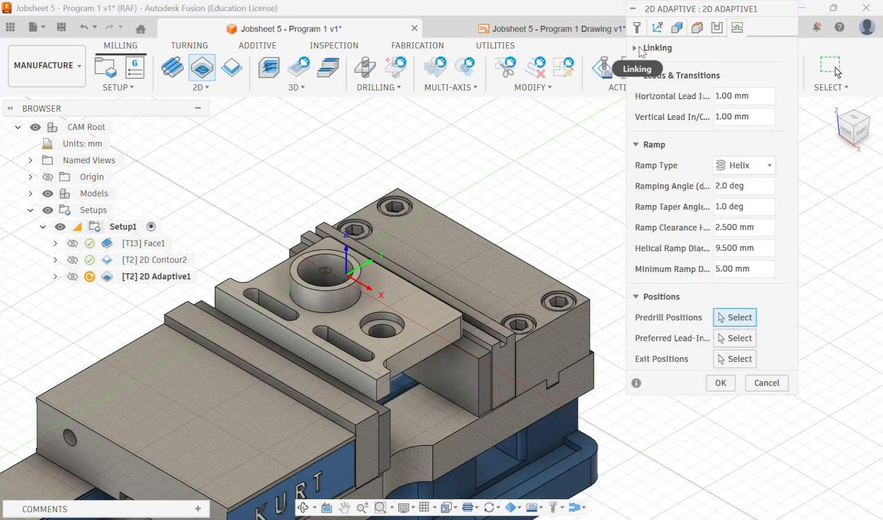
pyautogui.click(640, 76)
pyautogui.click(638, 103)
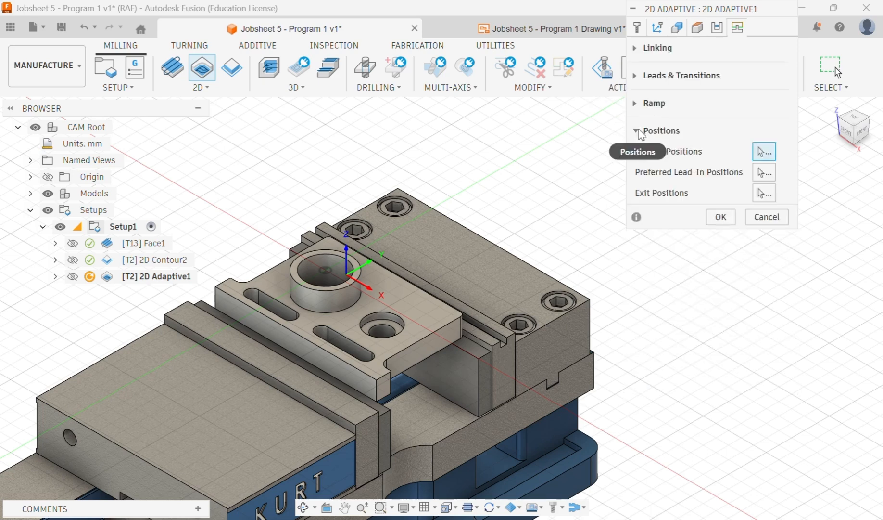
pyautogui.click(638, 130)
pyautogui.click(720, 152)
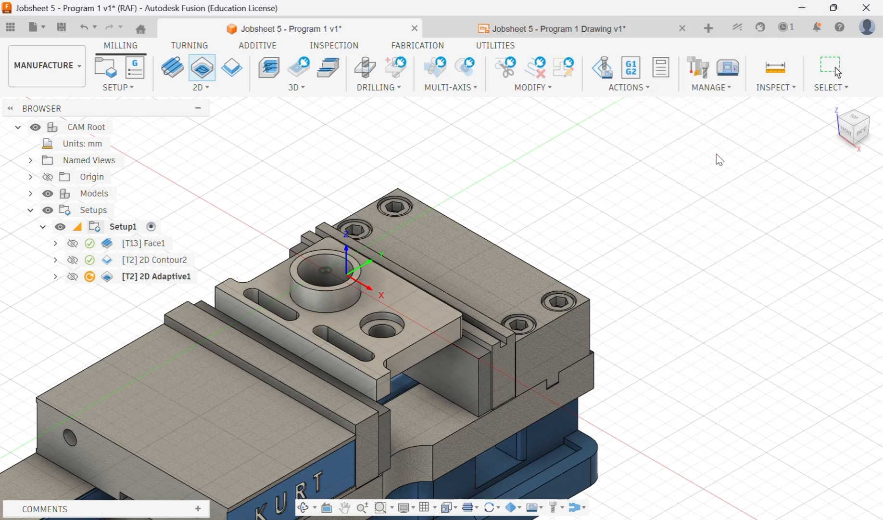
pyautogui.click(187, 278)
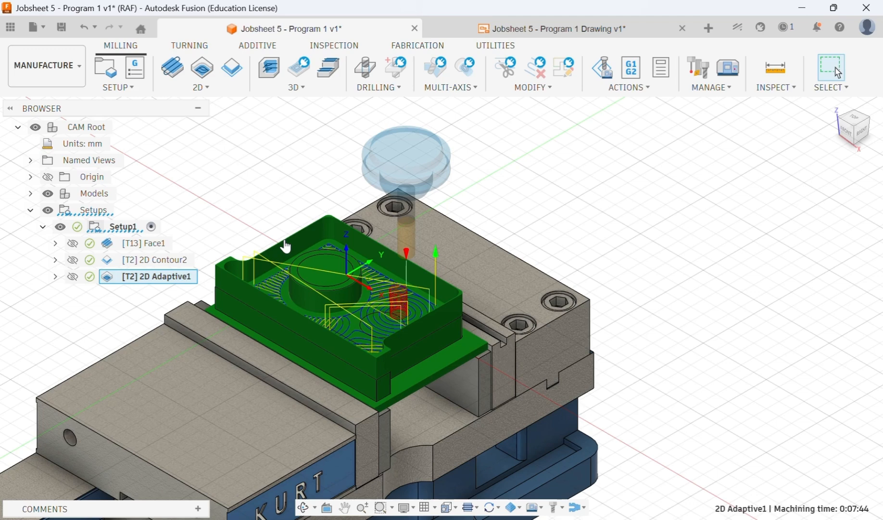
# - Simulate Setup1 with the 2D Adaptive operation included, then exit the simulation
pyautogui.rightClick(127, 228)
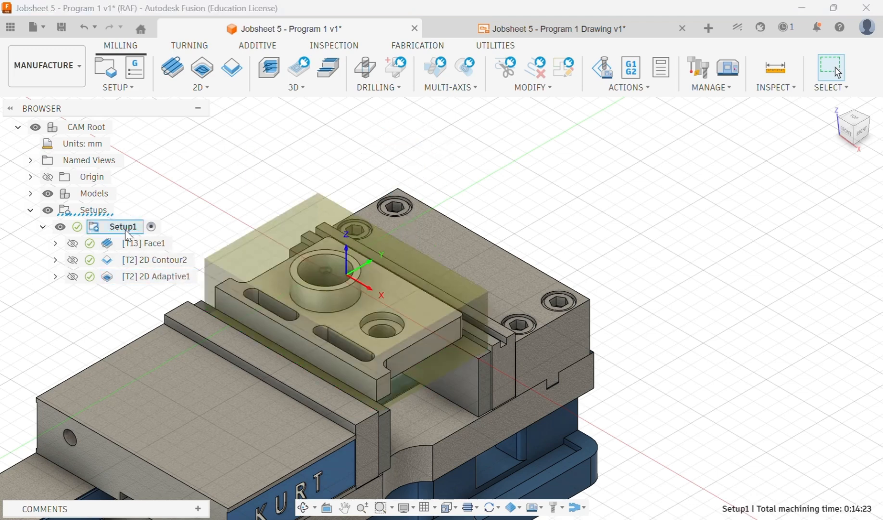
pyautogui.click(166, 132)
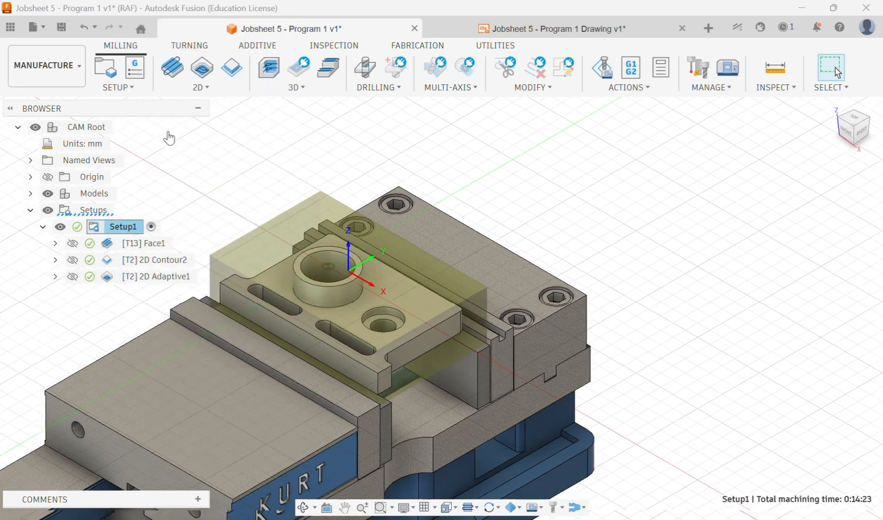
pyautogui.click(442, 452)
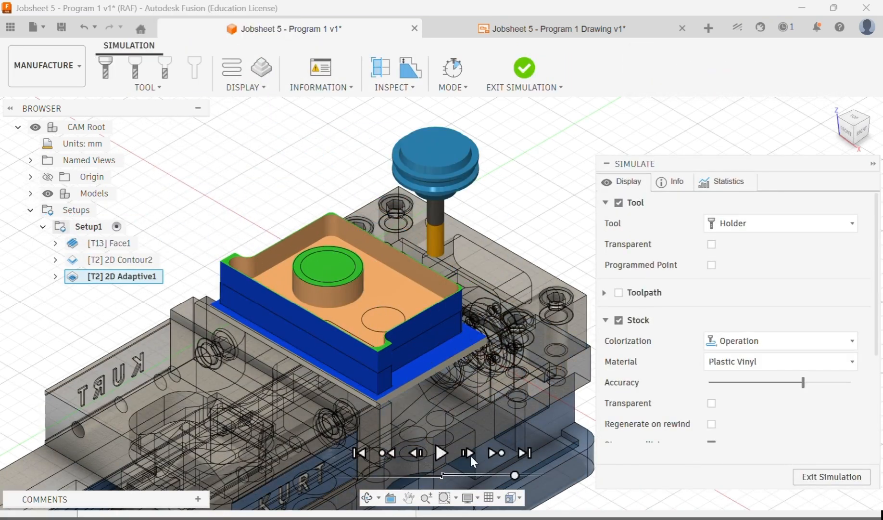
pyautogui.click(831, 476)
# - Edit the 2D Adaptive operation to remove the plate's outer chain, keeping only the boss's base edge, and regenerate it
pyautogui.click(144, 277)
pyautogui.rightClick(162, 279)
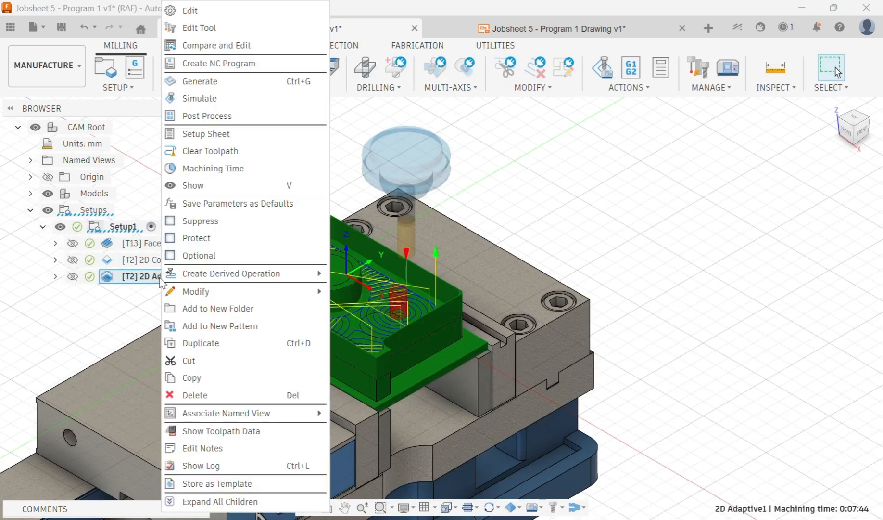
pyautogui.click(206, 15)
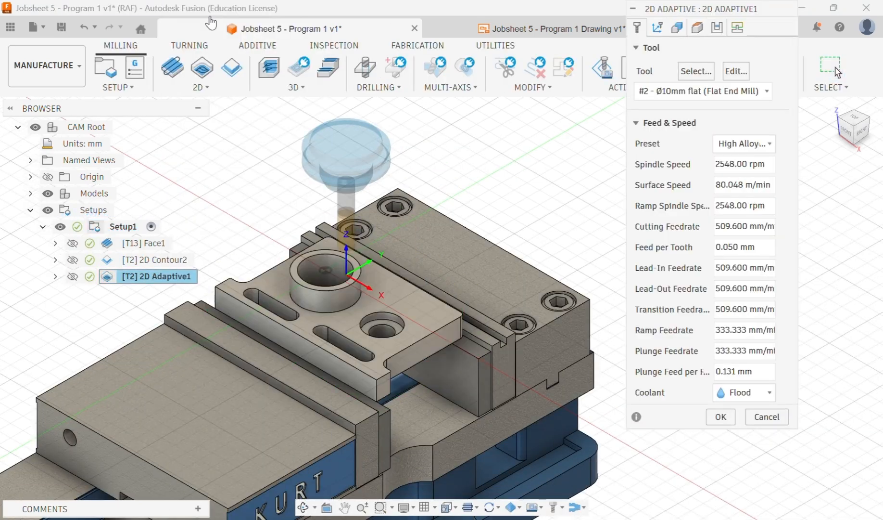
pyautogui.click(698, 29)
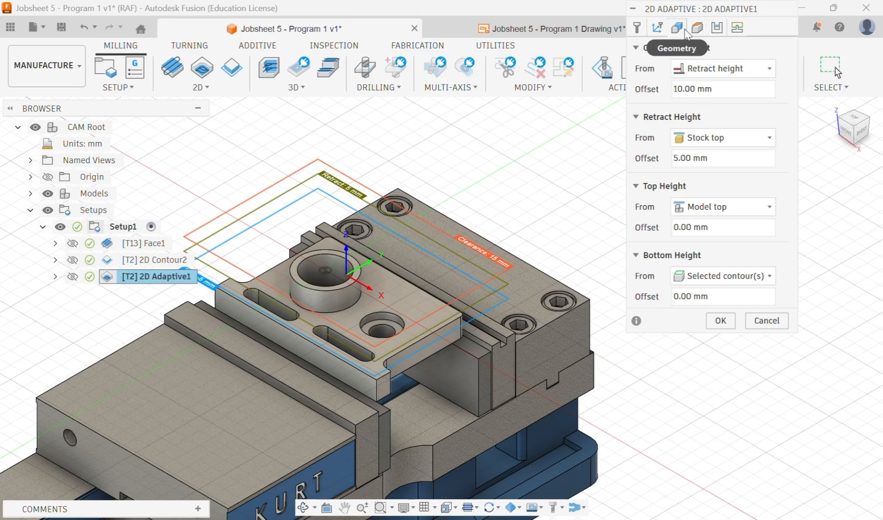
pyautogui.click(688, 31)
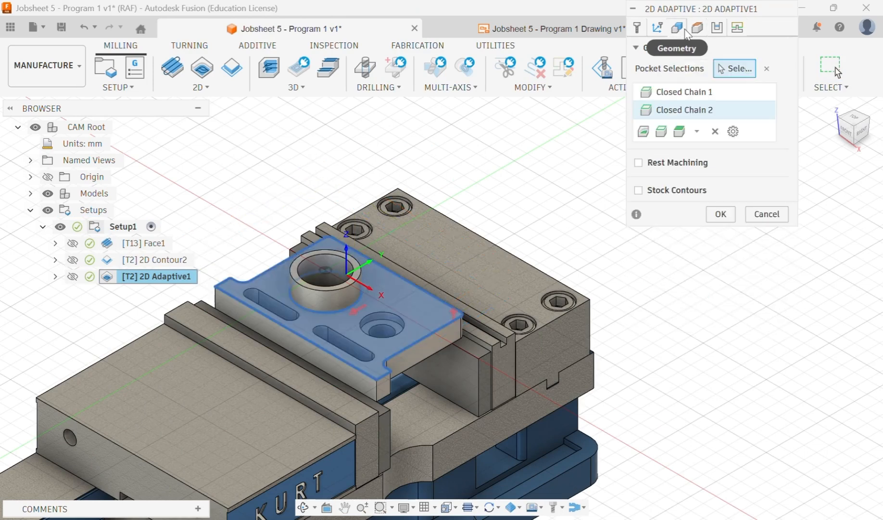
pyautogui.click(716, 132)
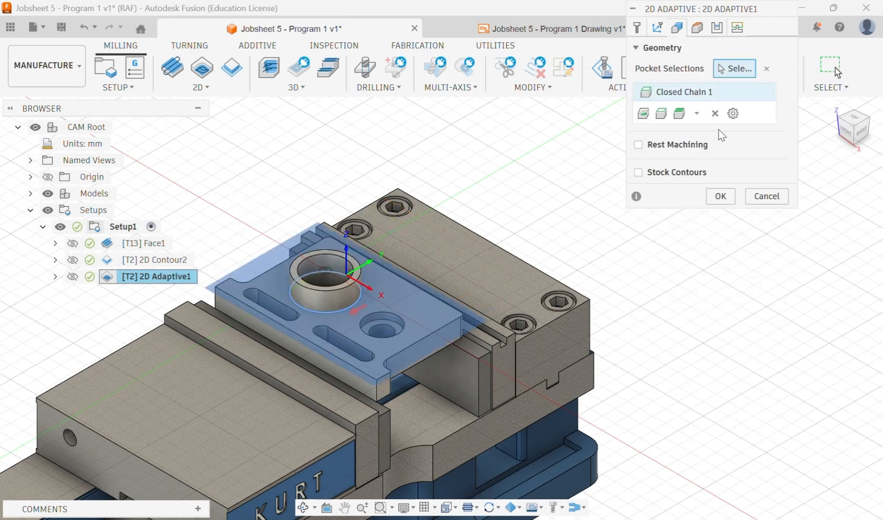
pyautogui.click(731, 197)
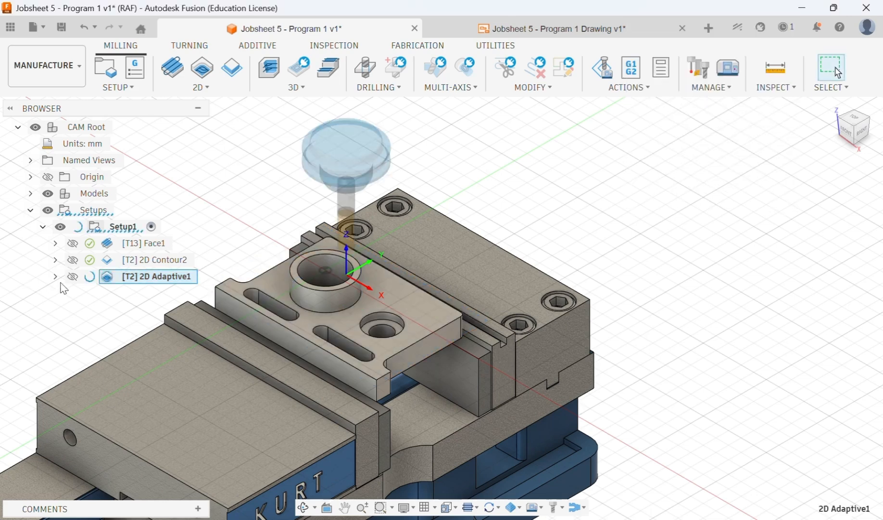
# - Examine the toolpaths of the Face, 2D Contour and 2D Adaptive operations in turn
pyautogui.click(146, 247)
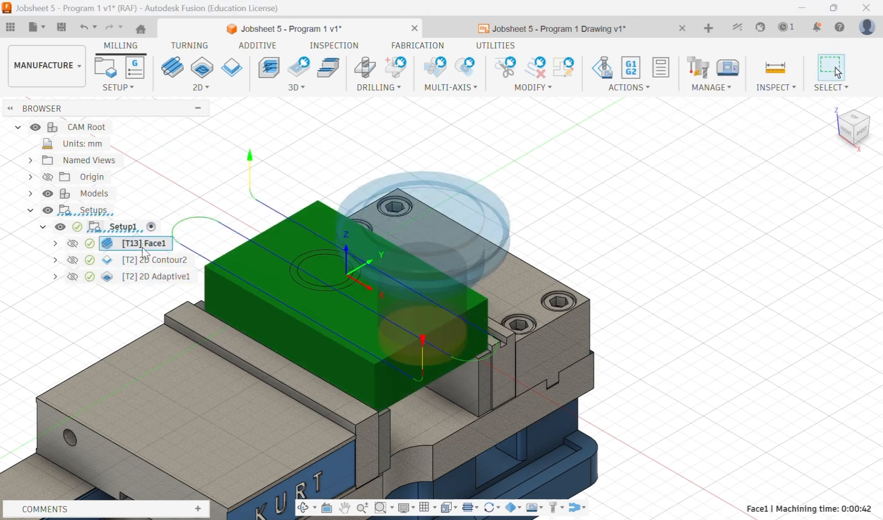
pyautogui.click(148, 263)
pyautogui.click(152, 278)
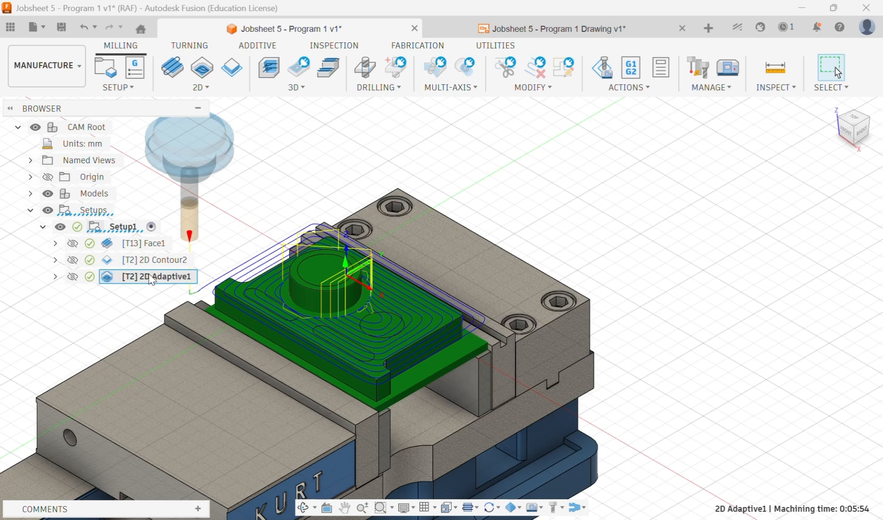
pyautogui.click(89, 323)
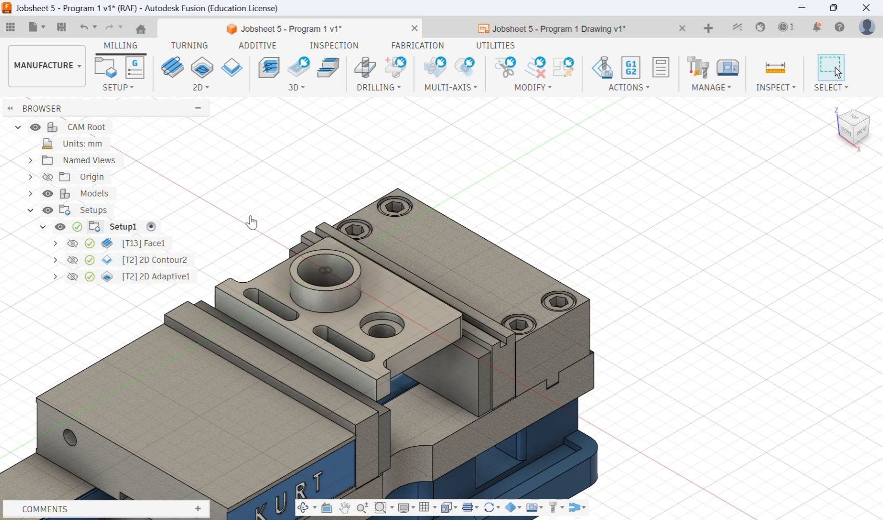
# - Reopen the 2D Adaptive operation to check its pocket selection, cancel the edit, and inspect its toolpath on the part
pyautogui.moveTo(187, 283)
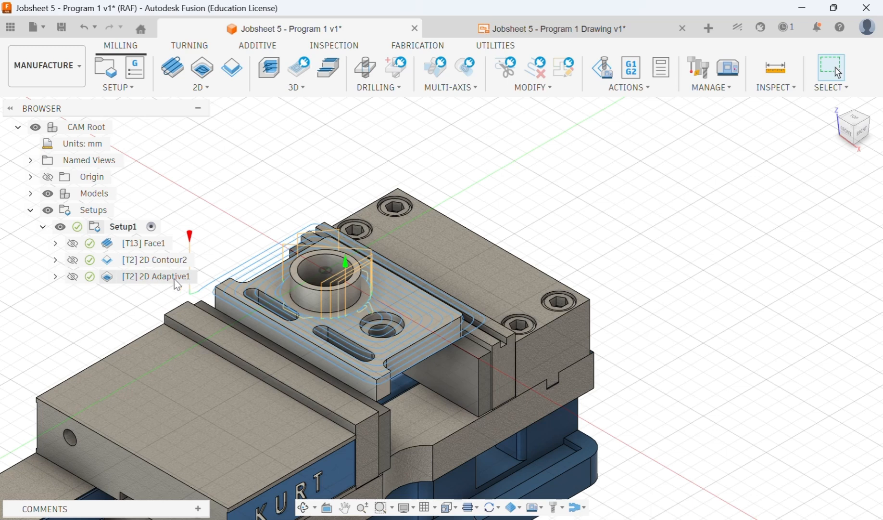
pyautogui.click(174, 278)
pyautogui.click(268, 240)
pyautogui.rightClick(190, 281)
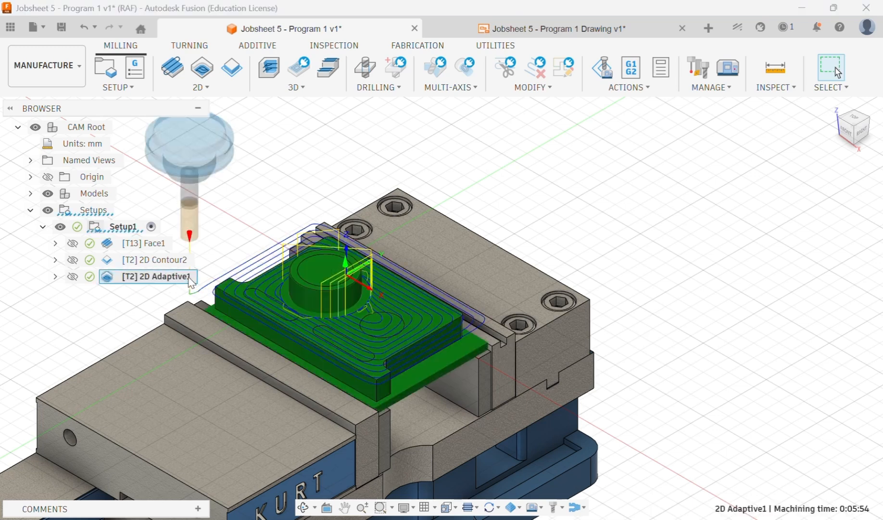
pyautogui.click(243, 7)
pyautogui.click(684, 32)
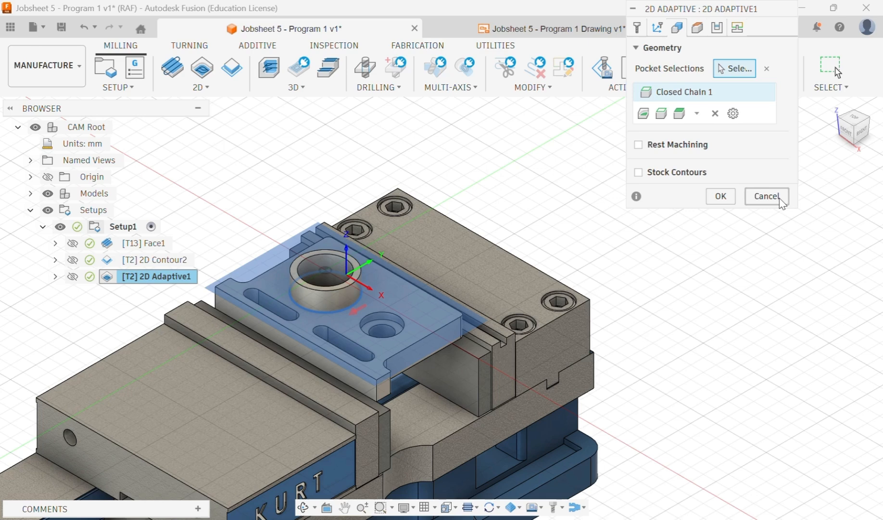
pyautogui.click(780, 198)
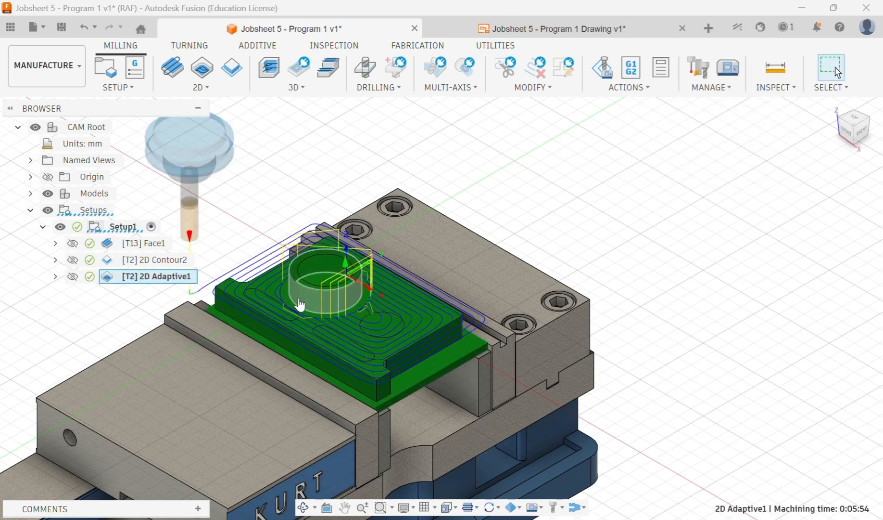
pyautogui.doubleClick(175, 279)
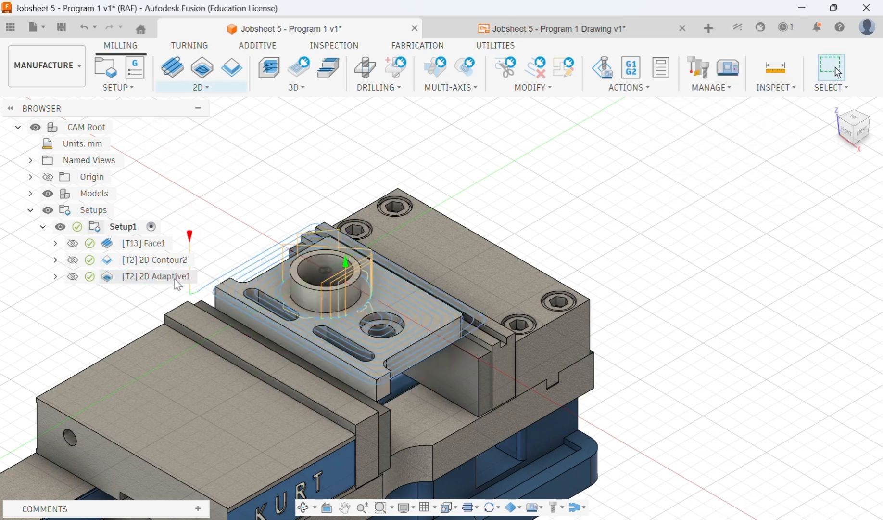
pyautogui.click(178, 283)
pyautogui.click(255, 259)
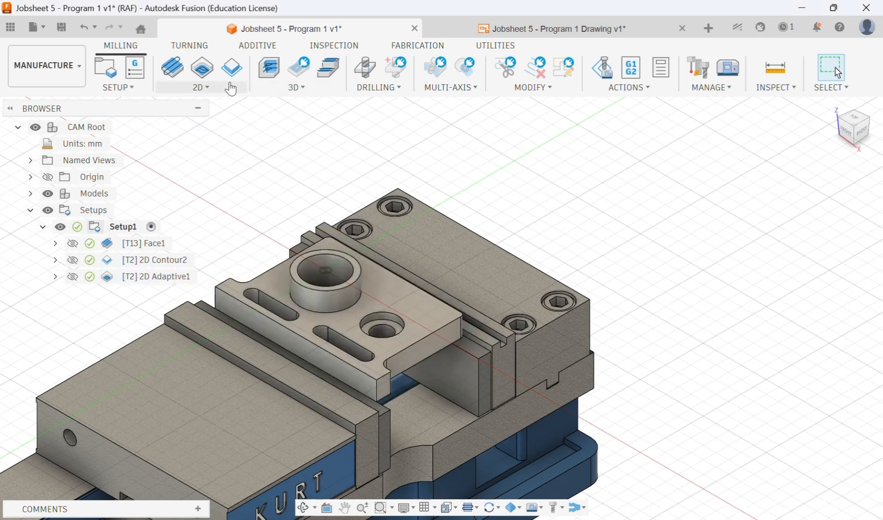
# - Start a Bore operation with tool 2 on the boss's inner cylindrical face, check its heights and open the passes settings
pyautogui.click(206, 88)
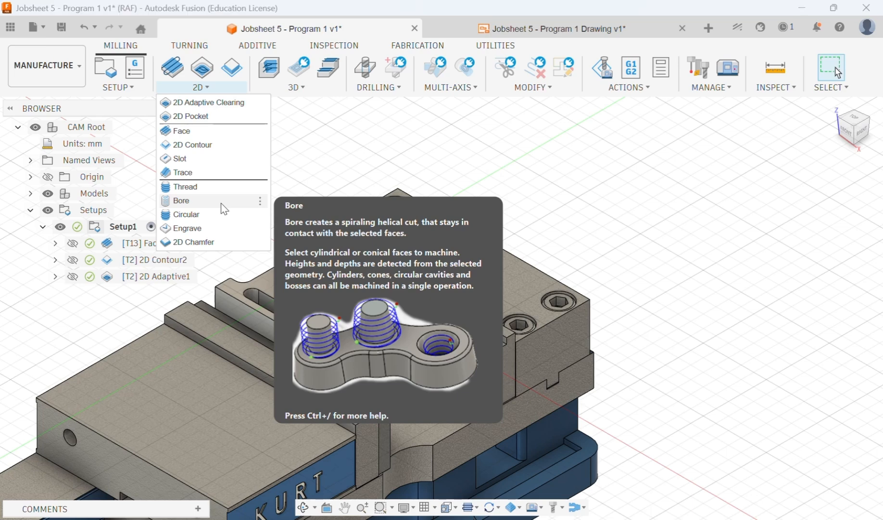
pyautogui.click(222, 204)
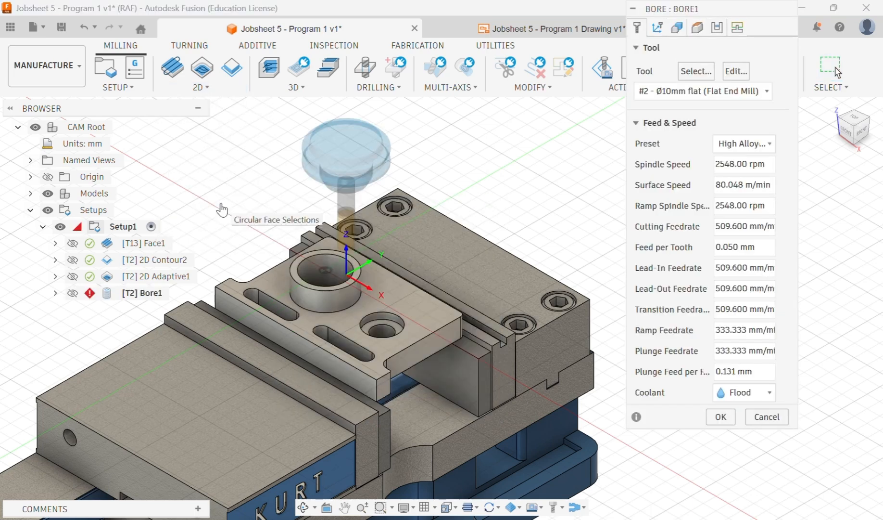
pyautogui.click(314, 269)
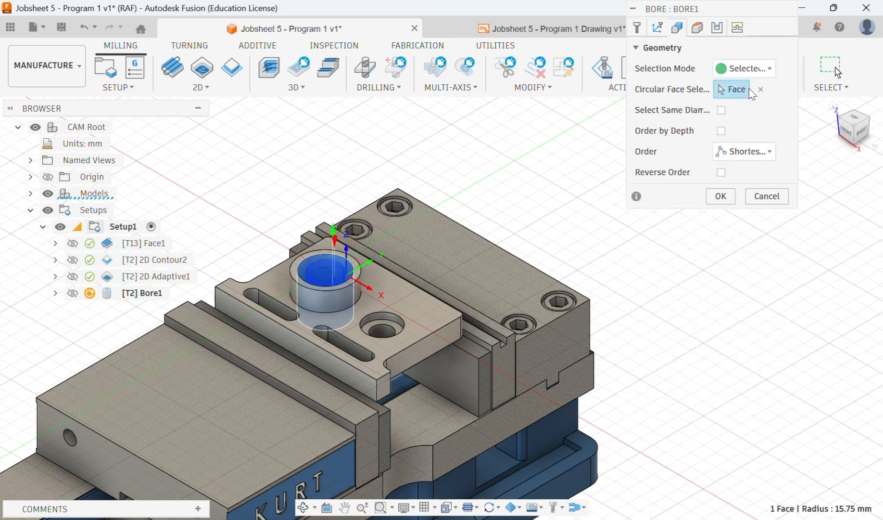
pyautogui.click(697, 28)
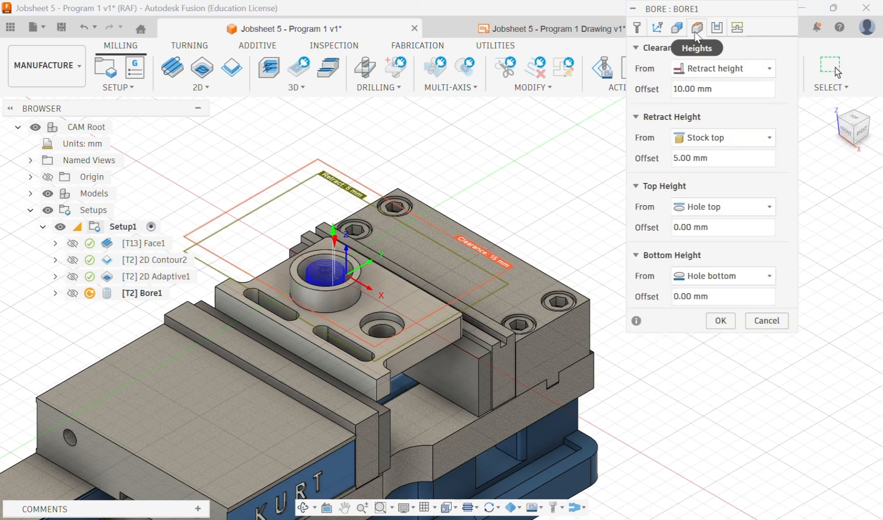
pyautogui.click(718, 27)
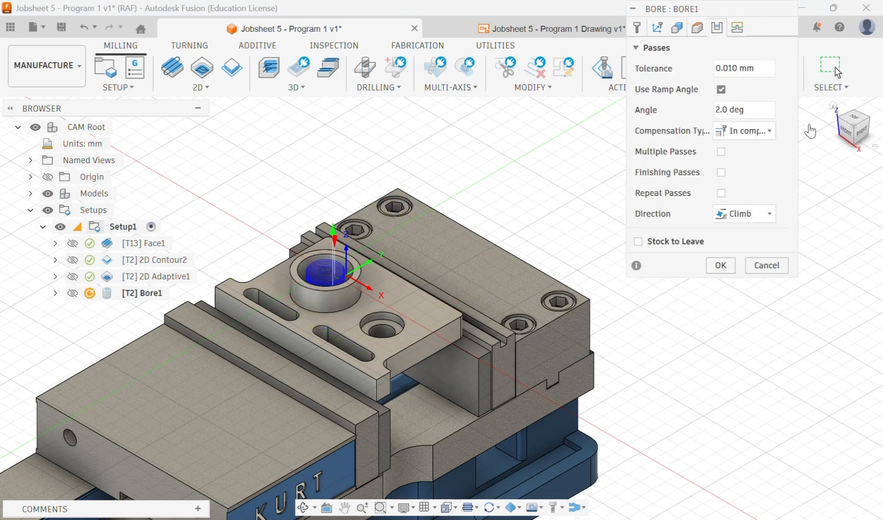
# - Try a pitch in place of the Bore operation's ramp angle, then try multiple passes, and restore both options
pyautogui.moveTo(727, 93)
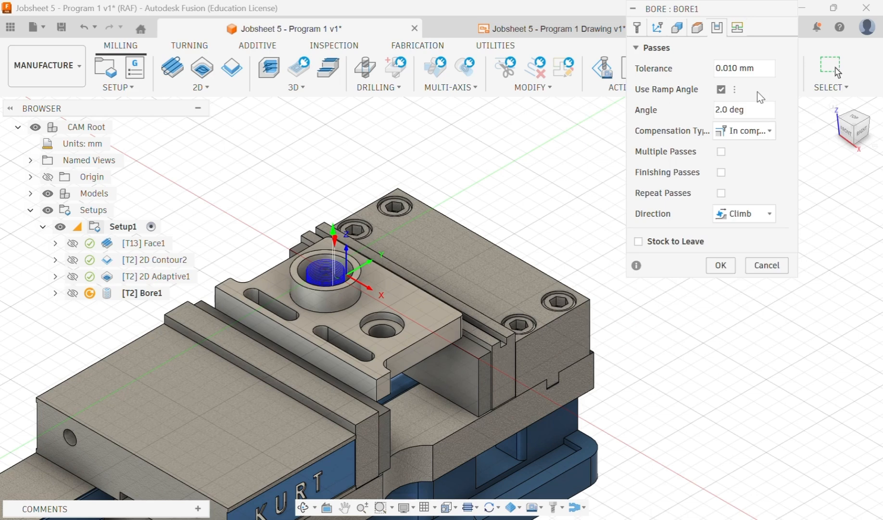
pyautogui.click(721, 89)
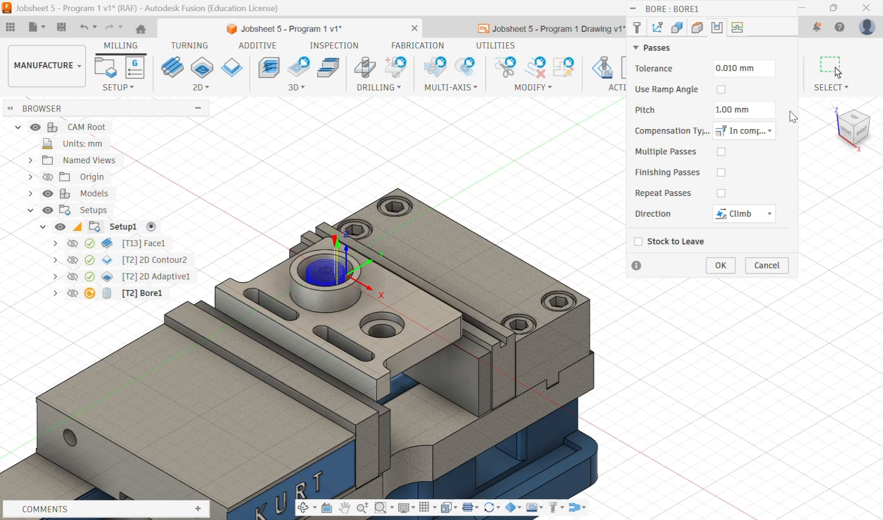
pyautogui.click(721, 90)
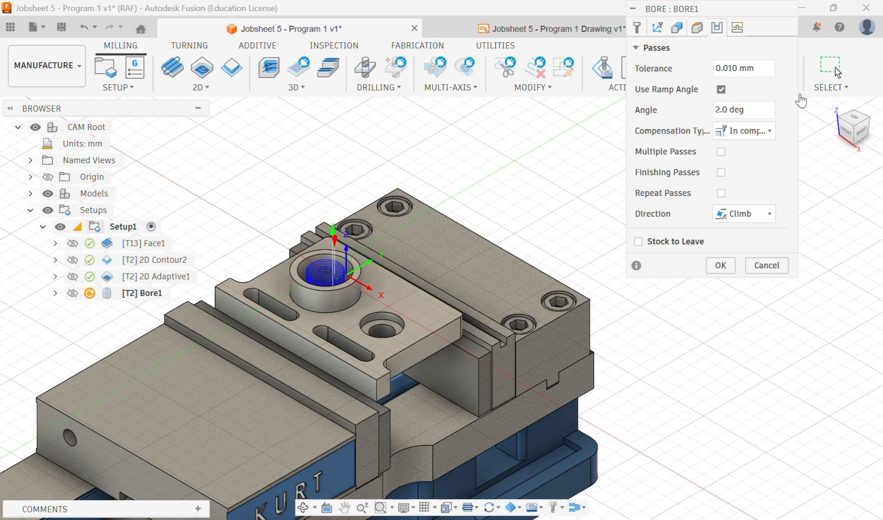
pyautogui.click(721, 151)
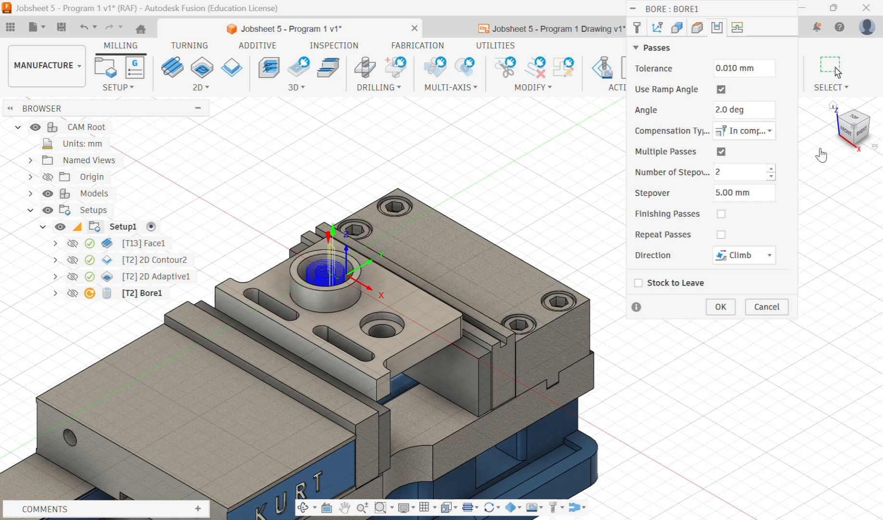
pyautogui.click(722, 152)
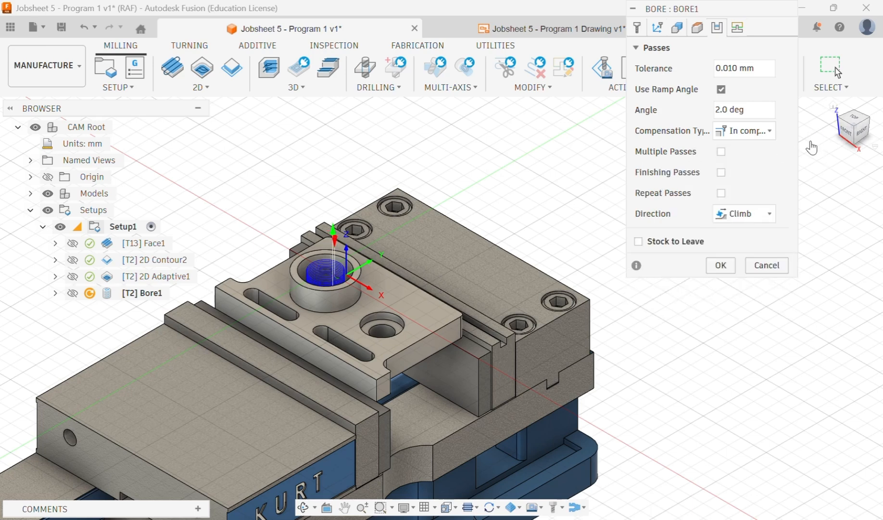
# - Examine the Bore toolpath preview inside the boss from above and from the home view
pyautogui.click(855, 120)
pyautogui.scroll(5, 308, 370)
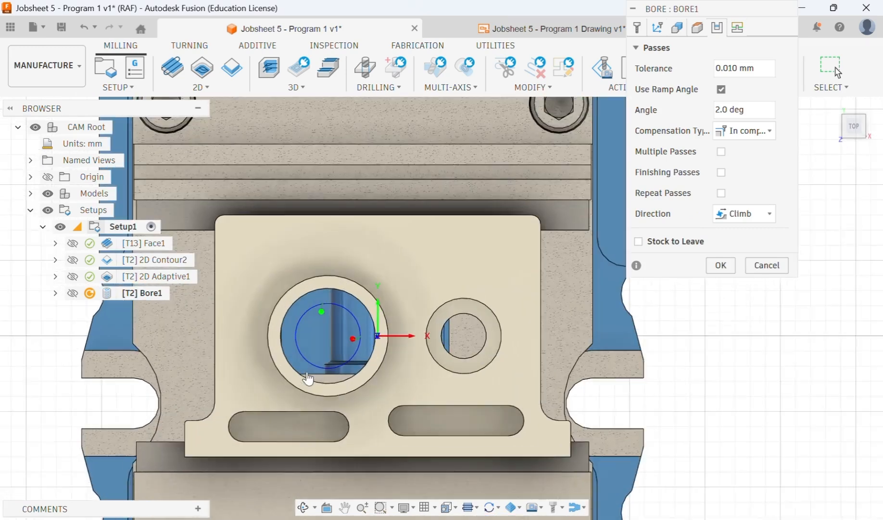
pyautogui.scroll(2, 308, 369)
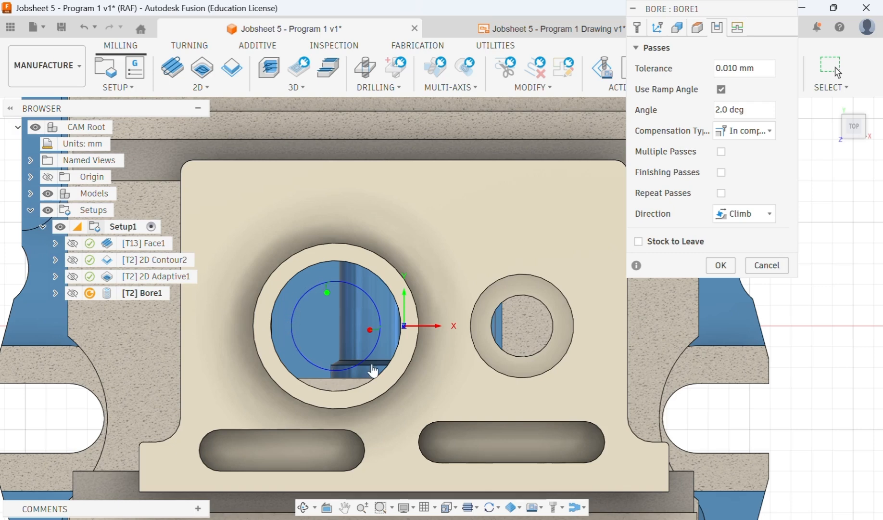
pyautogui.moveTo(837, 113)
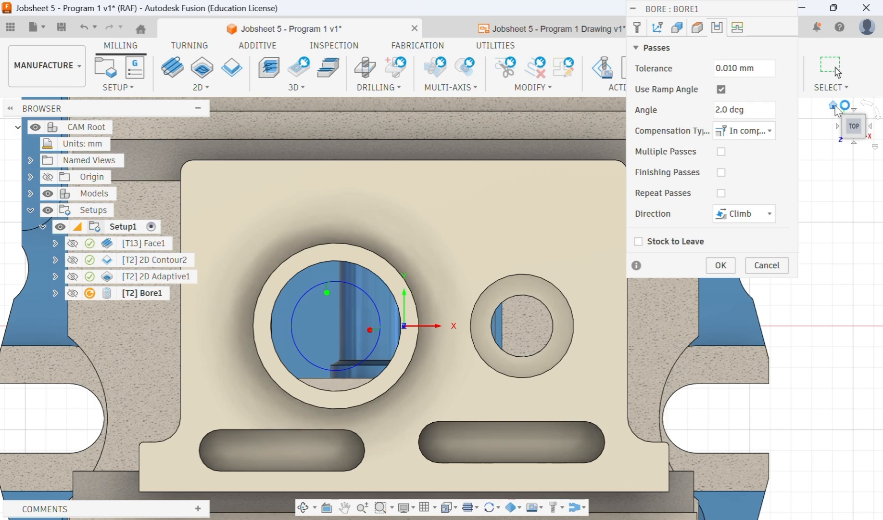
pyautogui.click(834, 106)
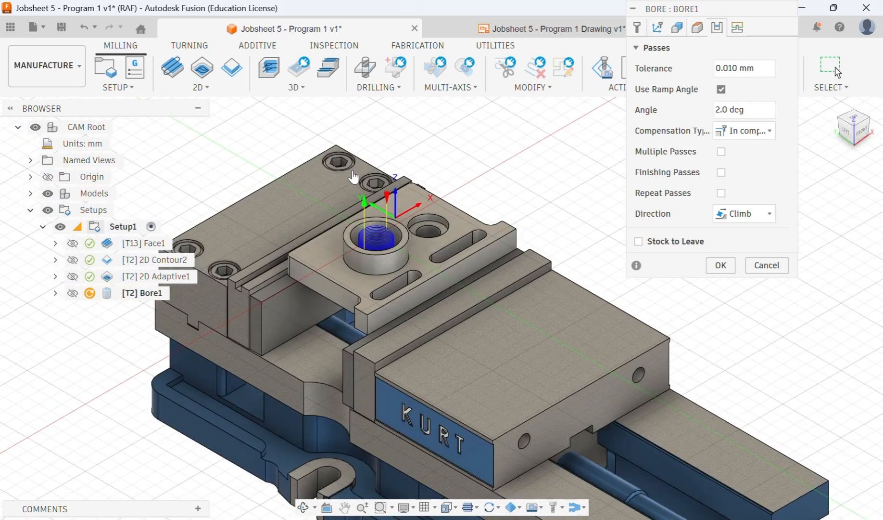
pyautogui.scroll(3, 415, 178)
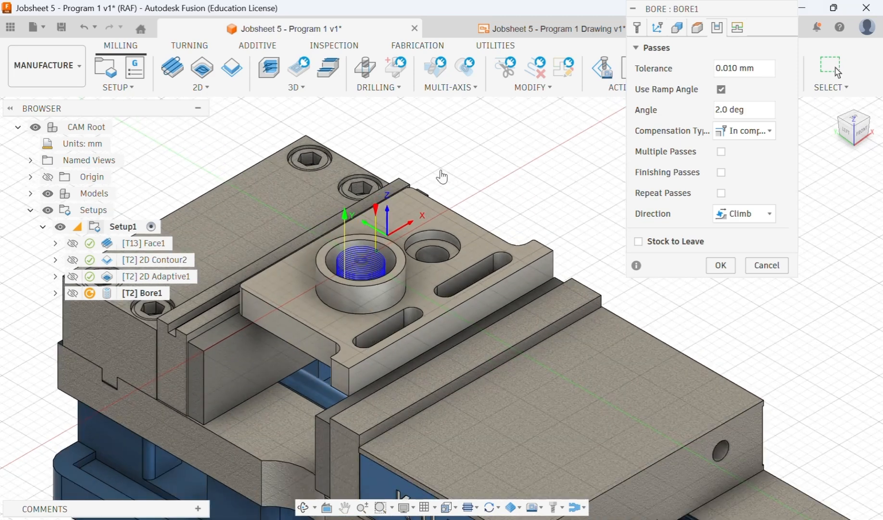
# - Enable Lead To Center in the Bore operation's linking settings and generate the operation
pyautogui.click(737, 27)
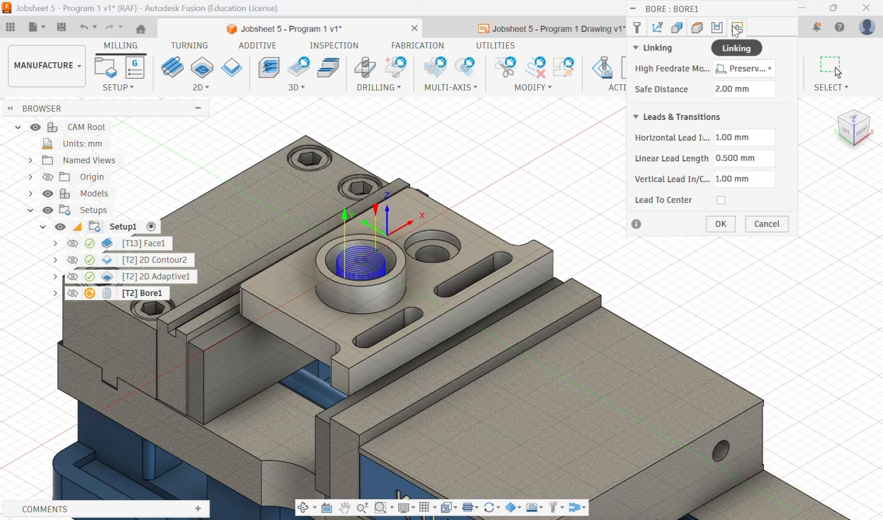
pyautogui.click(725, 205)
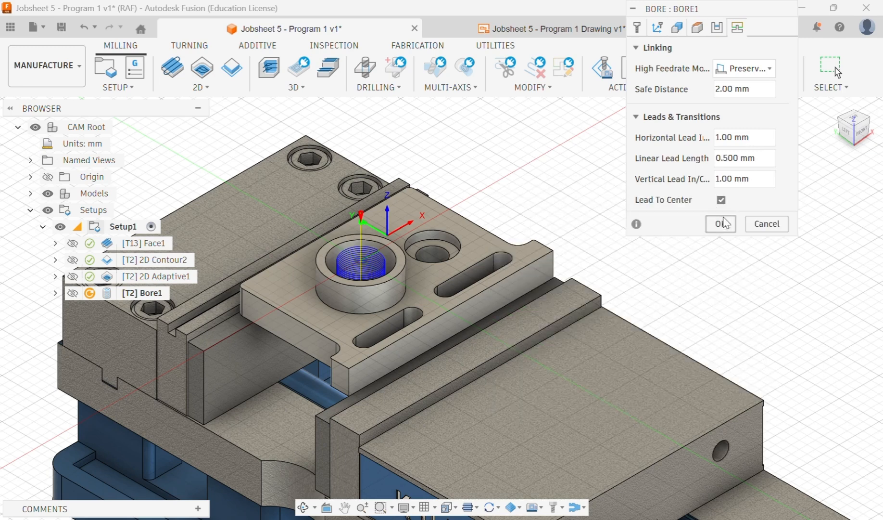
pyautogui.click(725, 224)
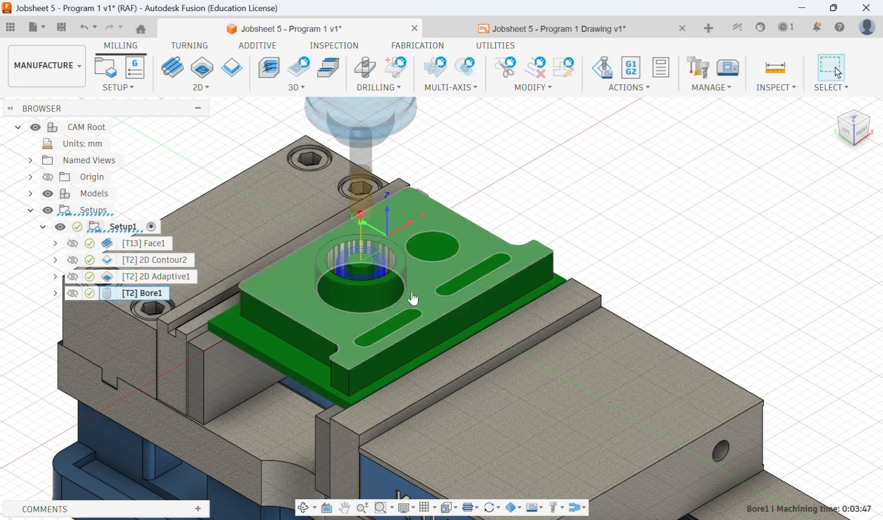
# - Simulate the whole of Setup1, inspect the issues listed for the Bore operation on the stock, and exit the simulation
pyautogui.click(134, 230)
pyautogui.click(199, 134)
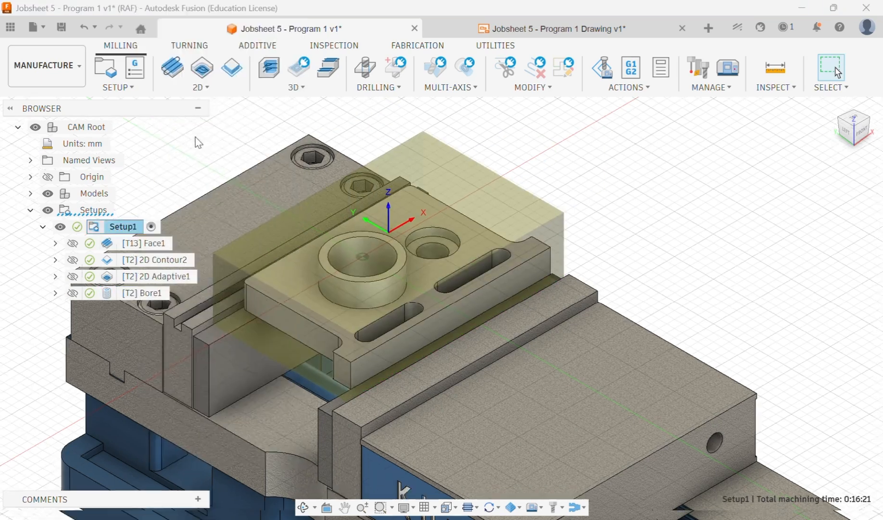
pyautogui.click(701, 111)
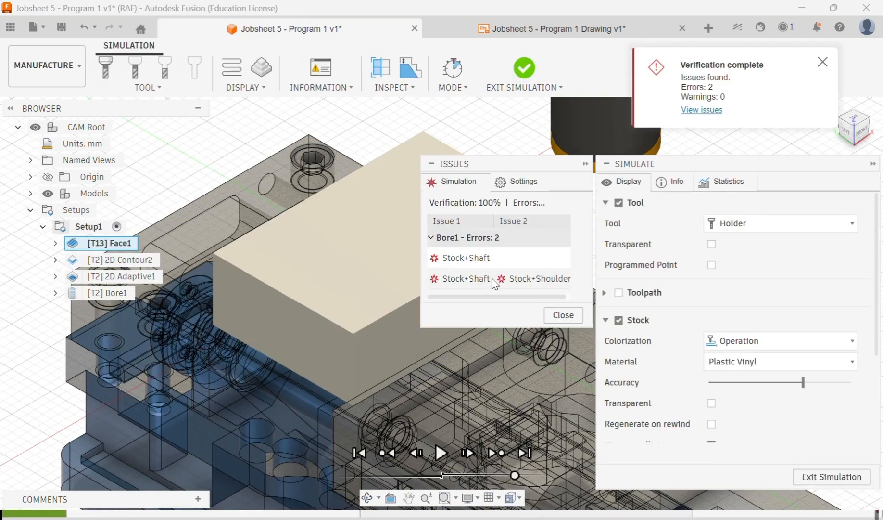
pyautogui.click(488, 264)
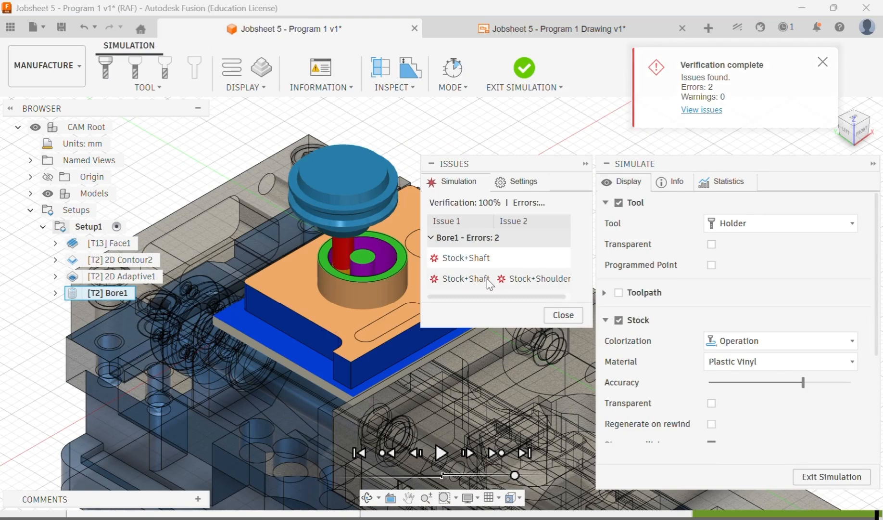
pyautogui.click(550, 315)
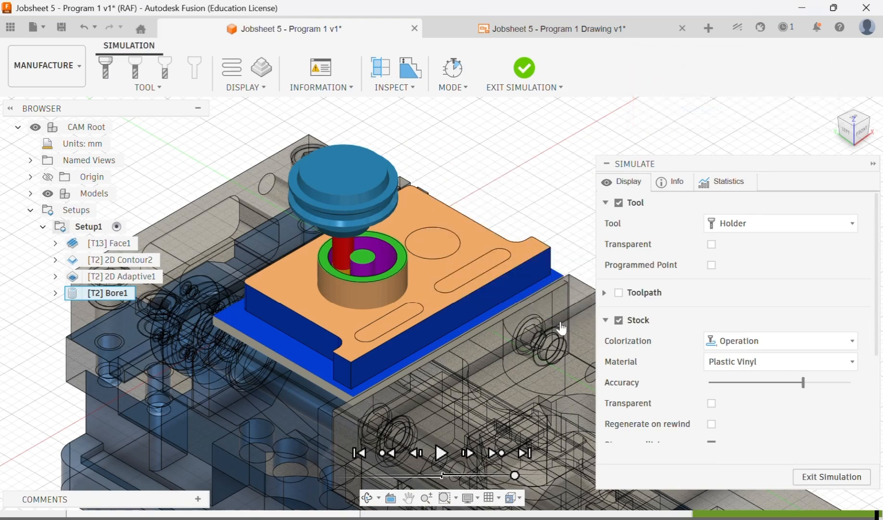
pyautogui.click(832, 476)
# - Edit the Bore operation to use multiple passes with 3 stepovers, and regenerate it
pyautogui.click(159, 295)
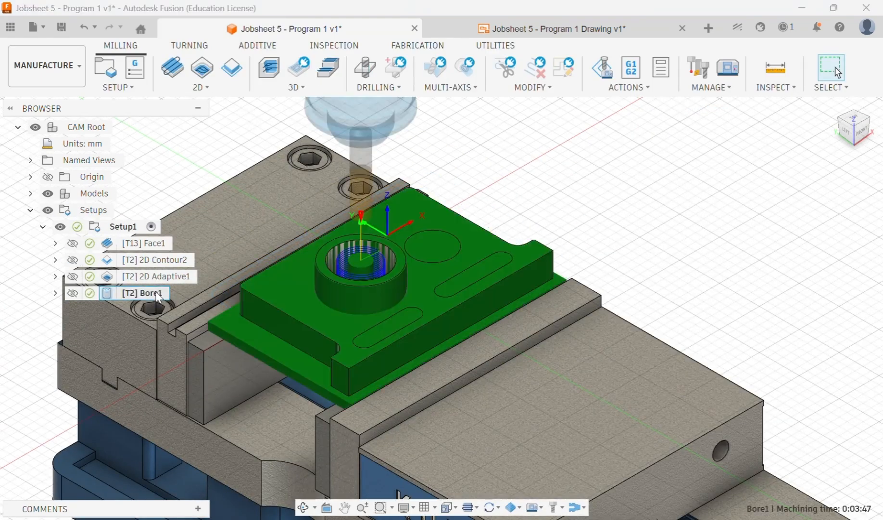
pyautogui.rightClick(159, 295)
pyautogui.click(190, 11)
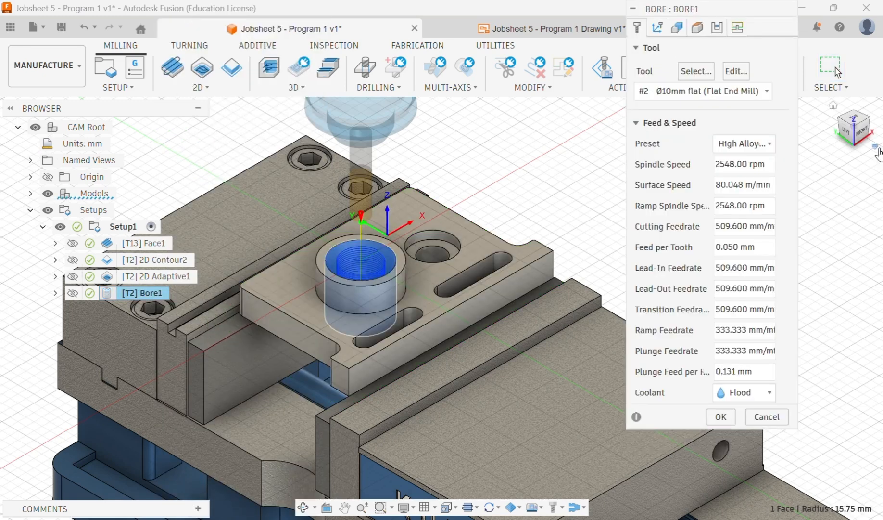
pyautogui.click(717, 28)
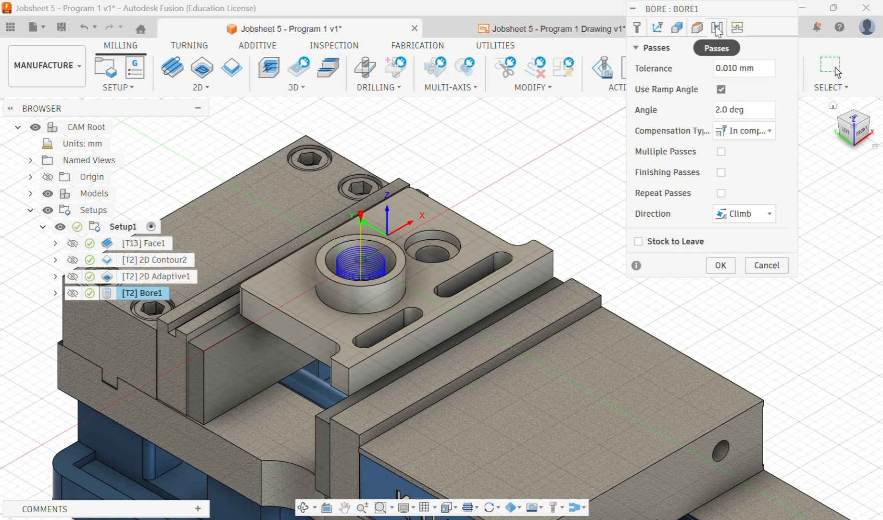
pyautogui.click(721, 152)
pyautogui.click(716, 169)
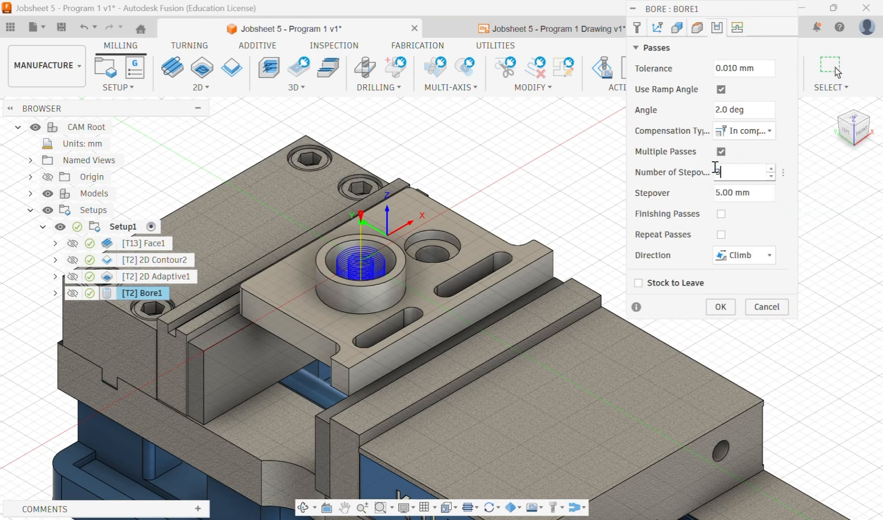
pyautogui.click(721, 306)
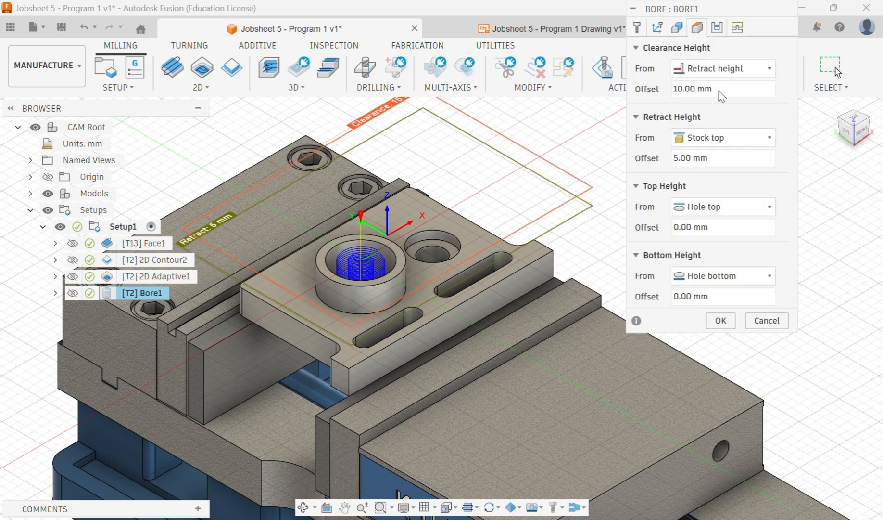
# - Run the Setup1 simulation again through to the Bore operation's multiple passes, then exit it
pyautogui.rightClick(123, 227)
pyautogui.click(168, 134)
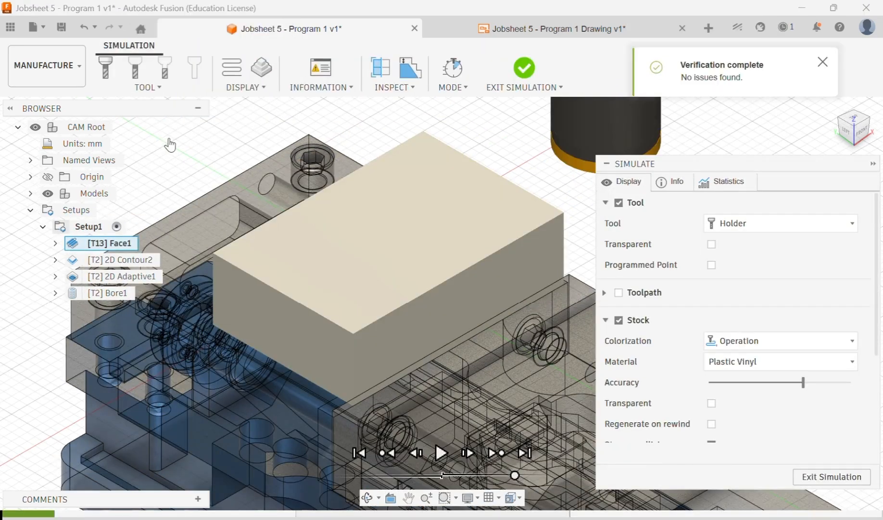
pyautogui.click(439, 453)
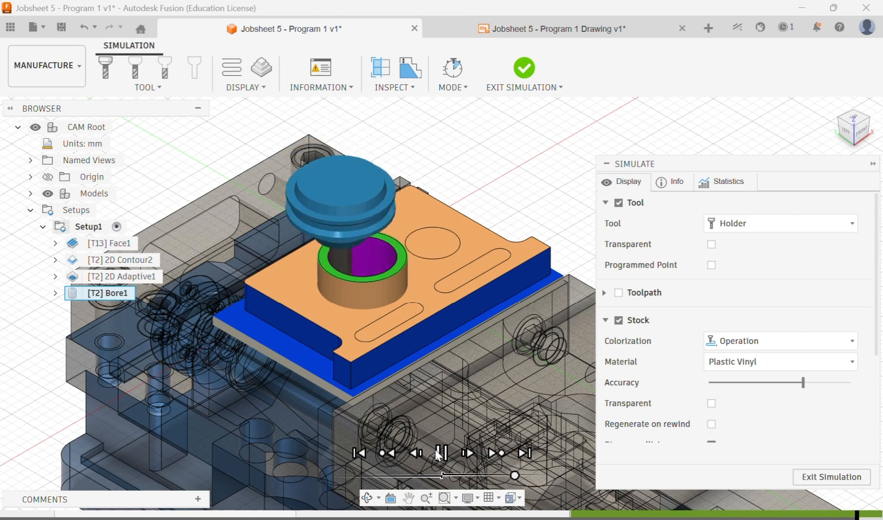
pyautogui.click(818, 476)
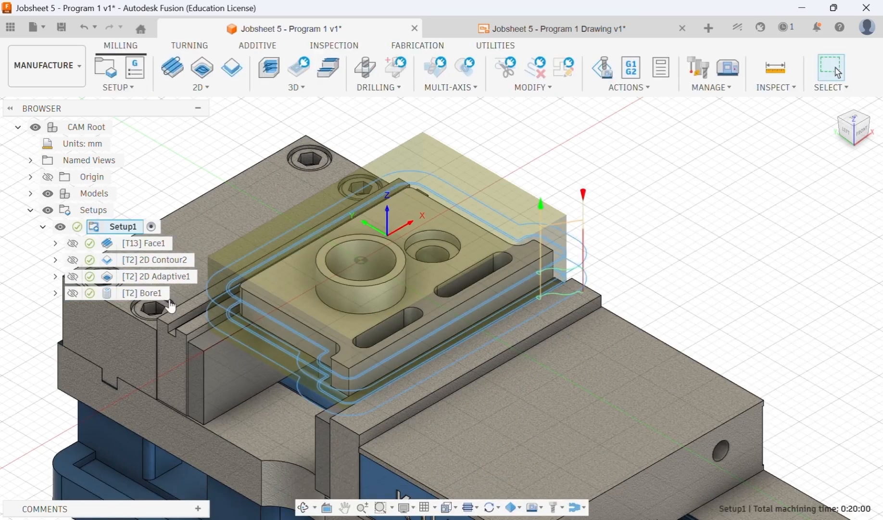
# - Edit the Bore operation to leave 0.1 mm of radial stock, check its linking settings, and regenerate it
pyautogui.click(144, 293)
pyautogui.rightClick(148, 296)
pyautogui.click(215, 15)
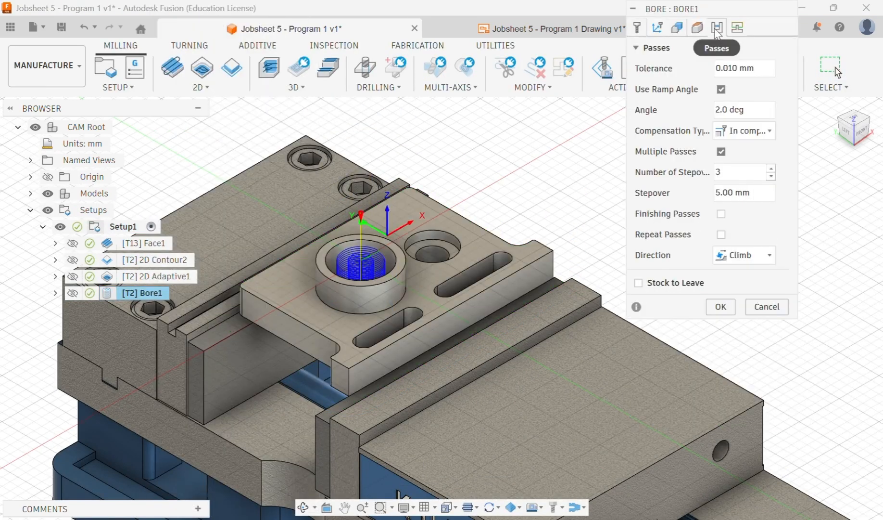
pyautogui.click(736, 29)
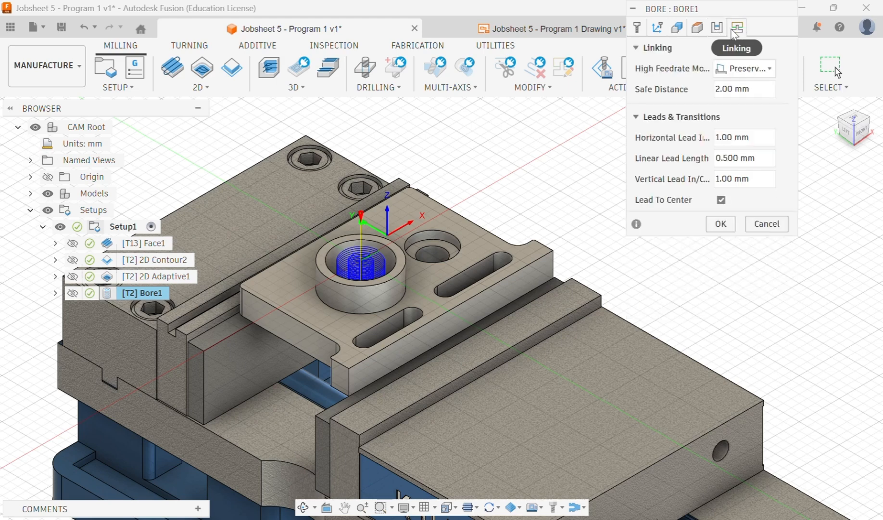
pyautogui.click(717, 28)
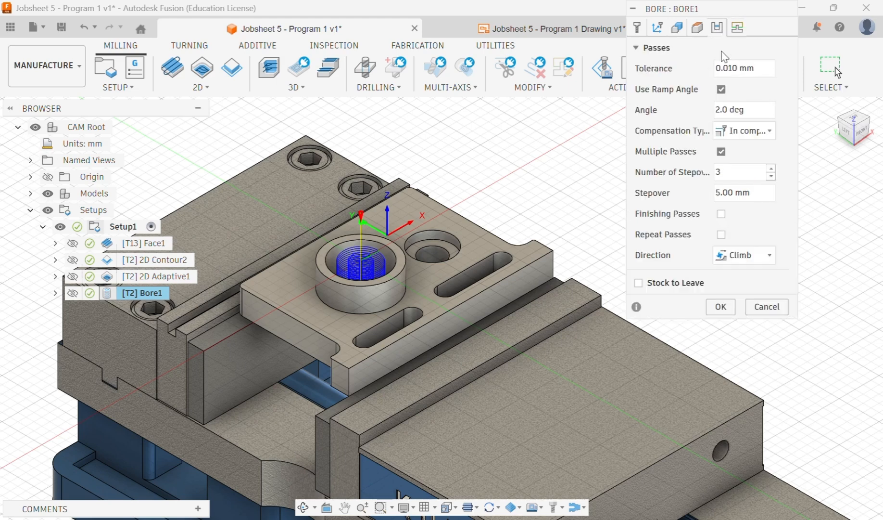
pyautogui.click(676, 283)
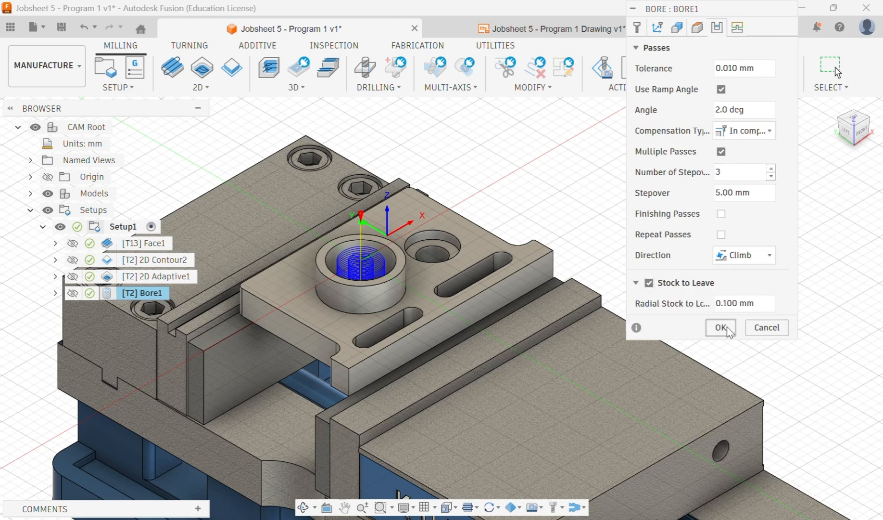
pyautogui.click(738, 29)
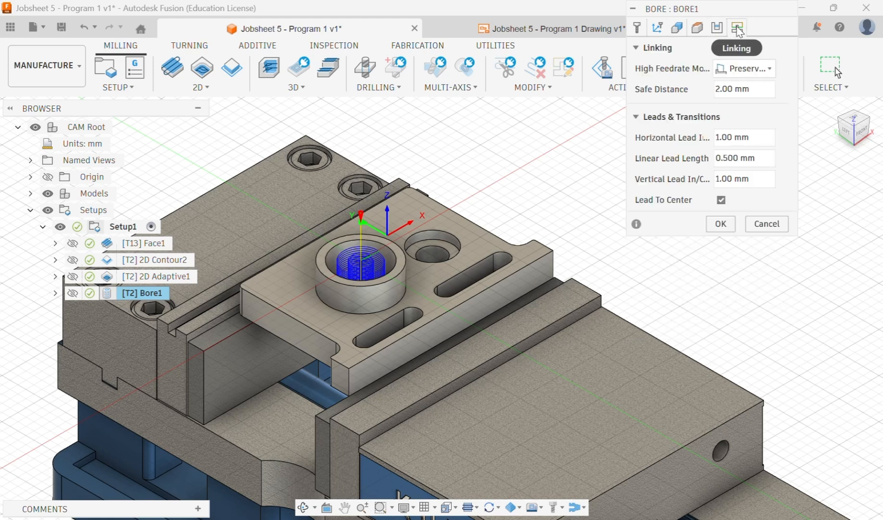
pyautogui.click(721, 223)
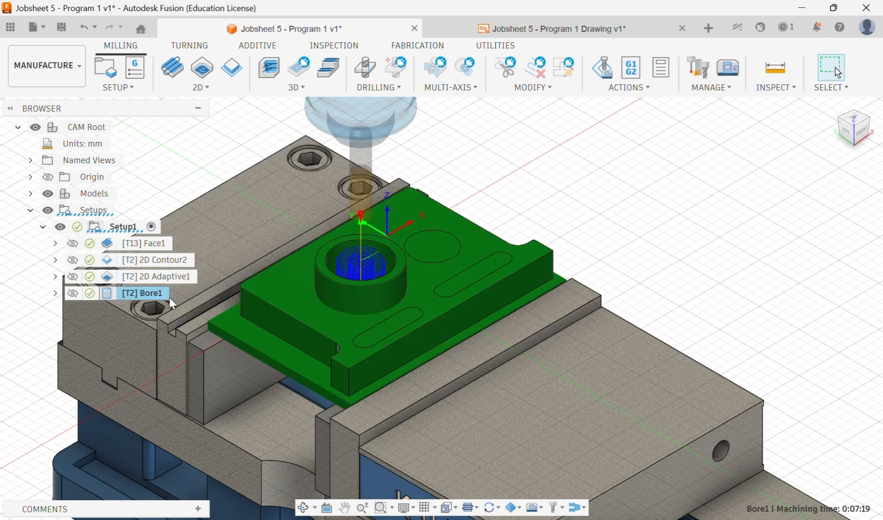
# - Compare the toolpaths and in-process stock of the 2D Adaptive and Bore operations, then clear the selection
pyautogui.click(150, 281)
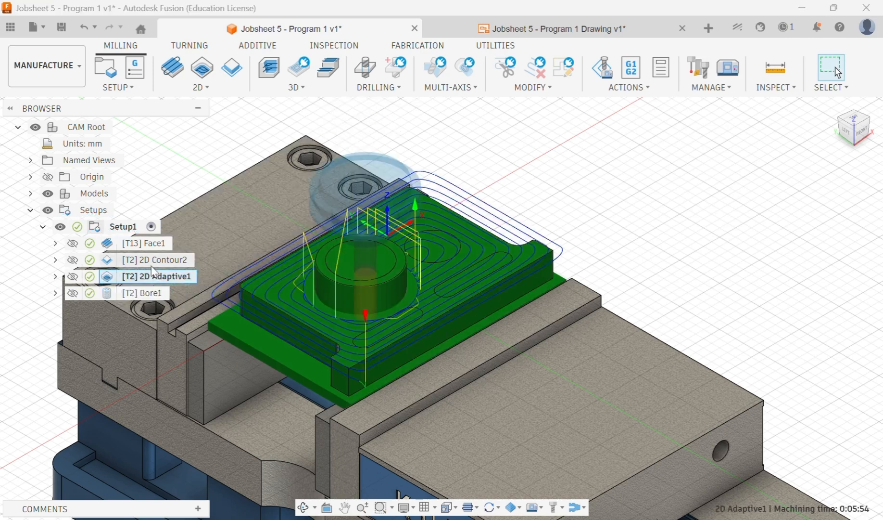
pyautogui.press('Up')
pyautogui.press('Down')
pyautogui.press('Down')
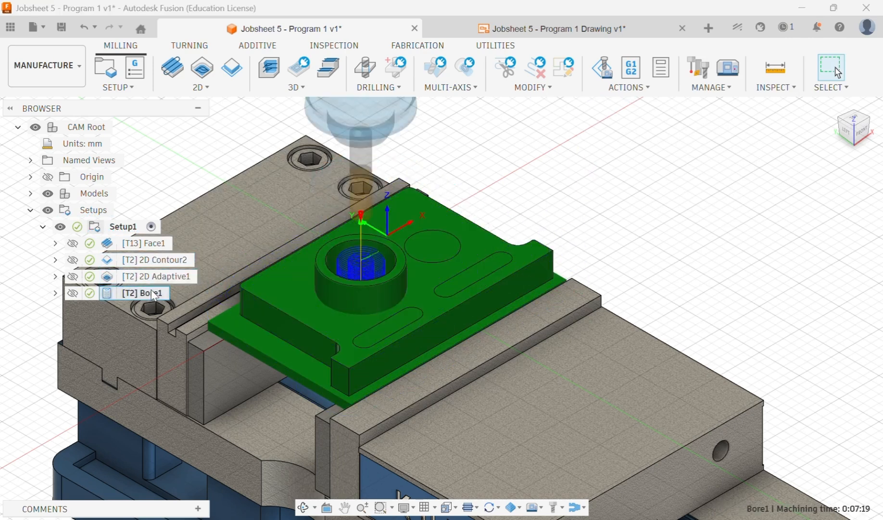
pyautogui.click(682, 243)
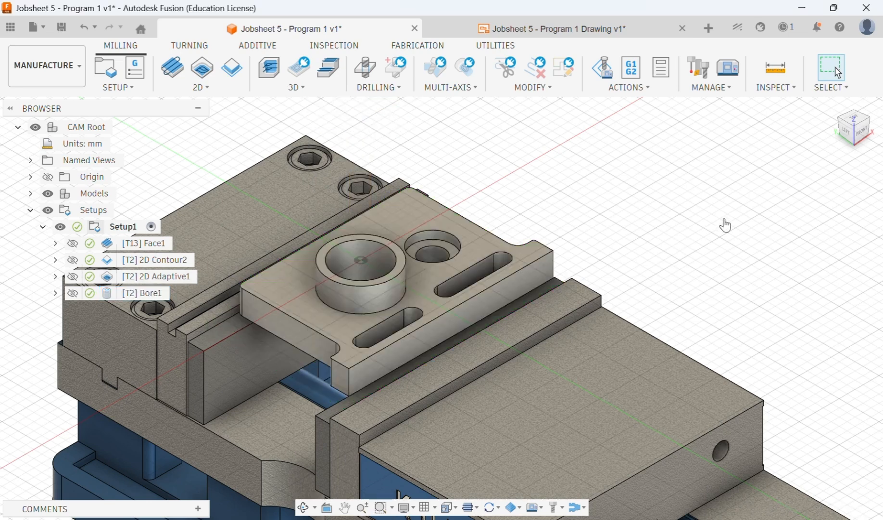
# - Create a Circular operation on the counterbore's larger cylindrical face with the #2 Ø10 mm flat end mill
pyautogui.click(174, 91)
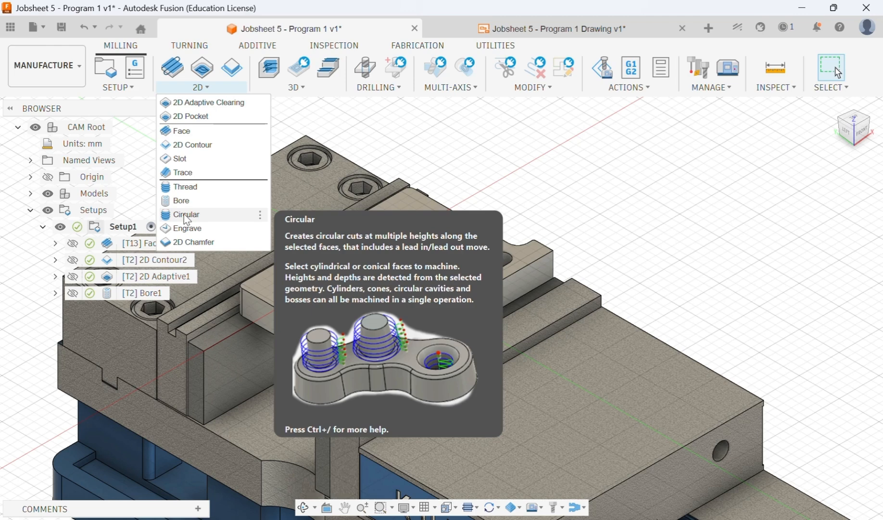
pyautogui.click(187, 215)
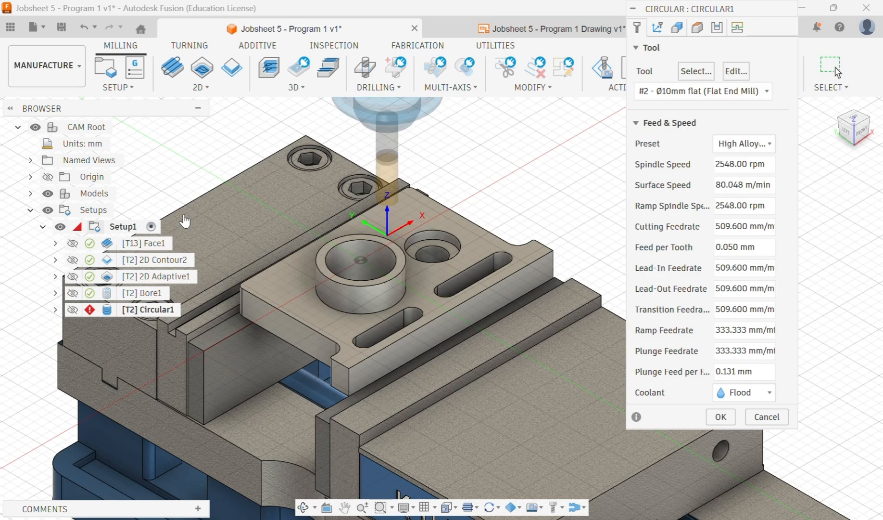
pyautogui.click(703, 91)
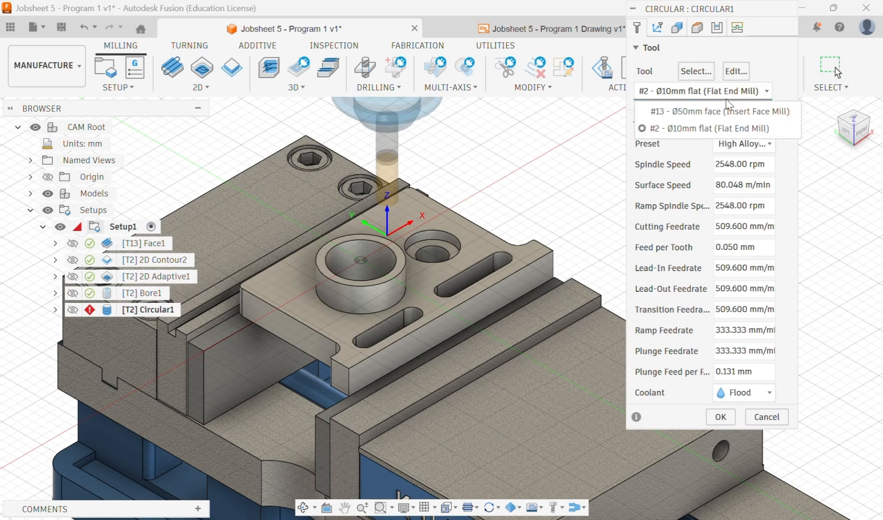
pyautogui.click(717, 124)
pyautogui.click(677, 27)
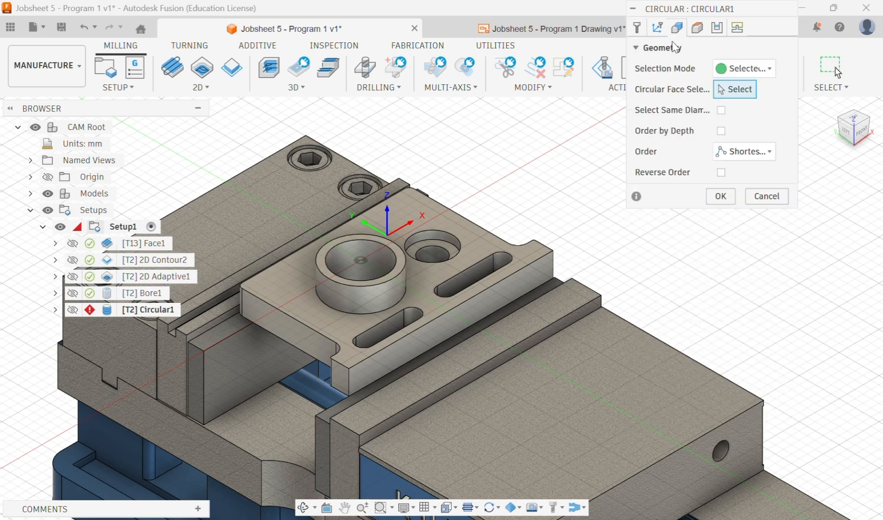
pyautogui.click(432, 243)
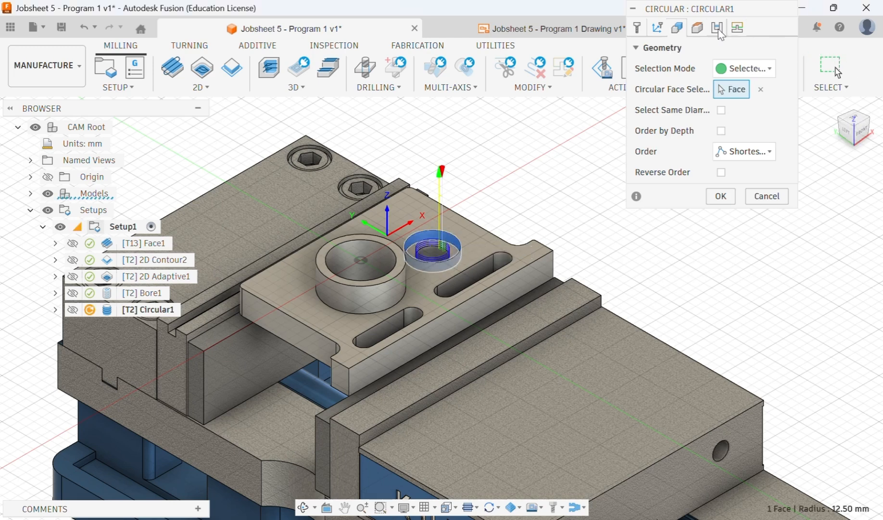
# - Check the Circular operation's heights, and enable multiple passes with 2 stepovers of 5 mm and 0.1 mm radial stock to leave
pyautogui.click(698, 28)
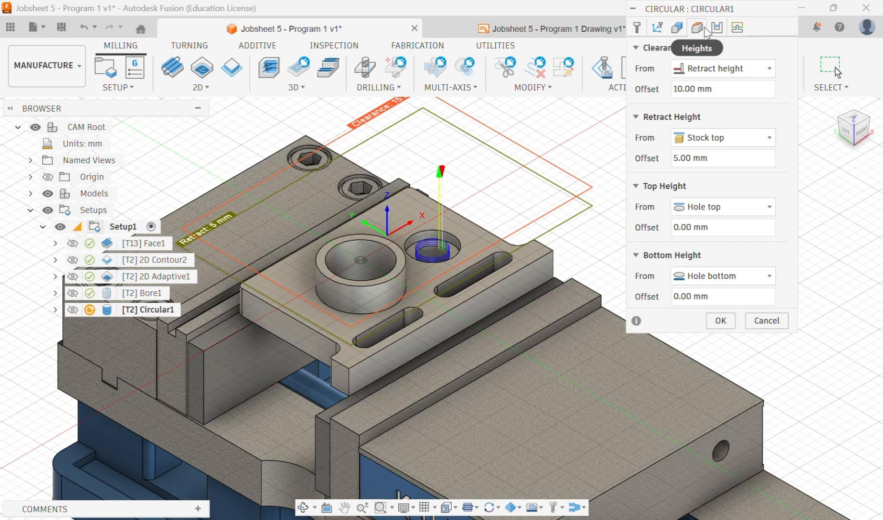
pyautogui.click(717, 28)
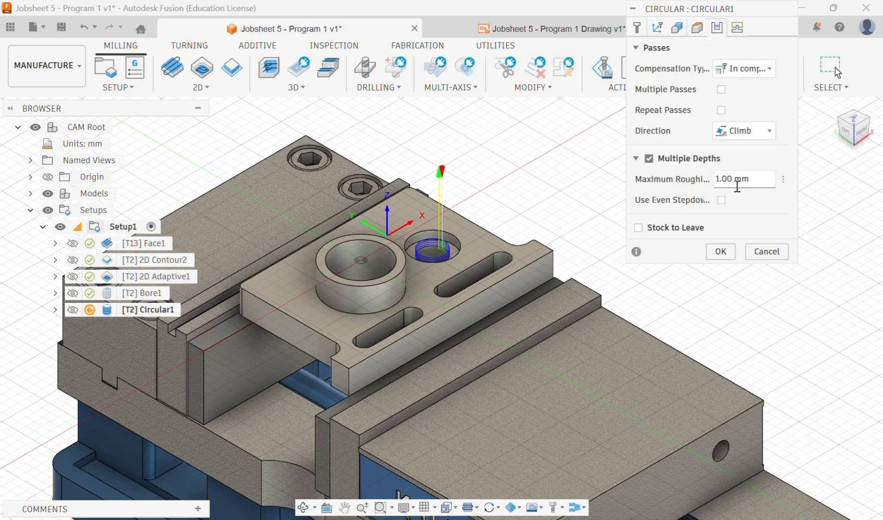
pyautogui.moveTo(738, 183)
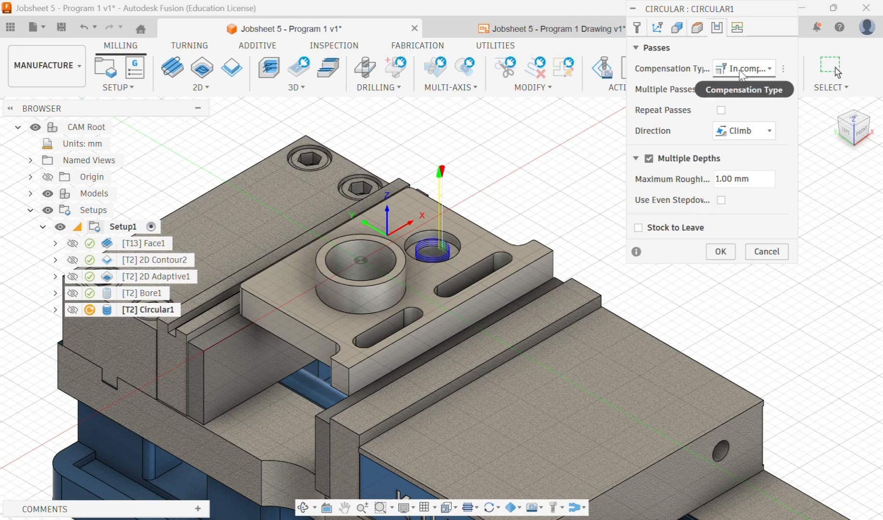
pyautogui.click(855, 121)
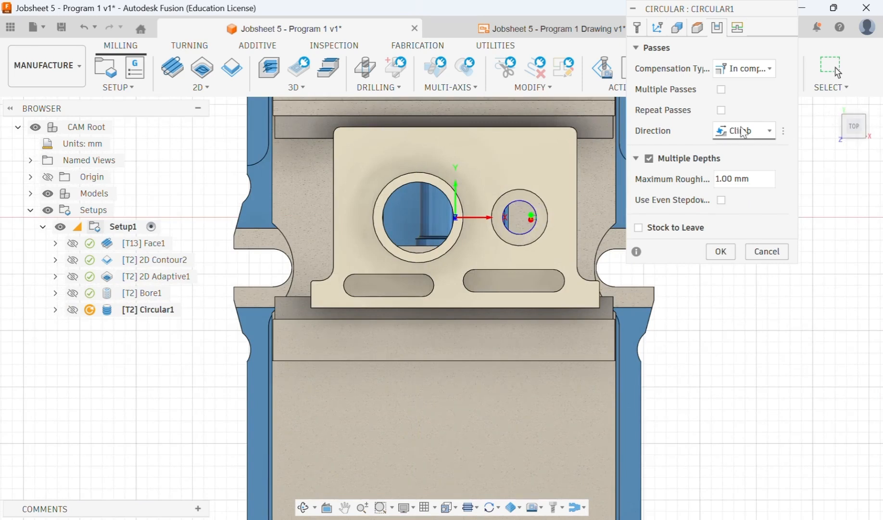
pyautogui.click(721, 90)
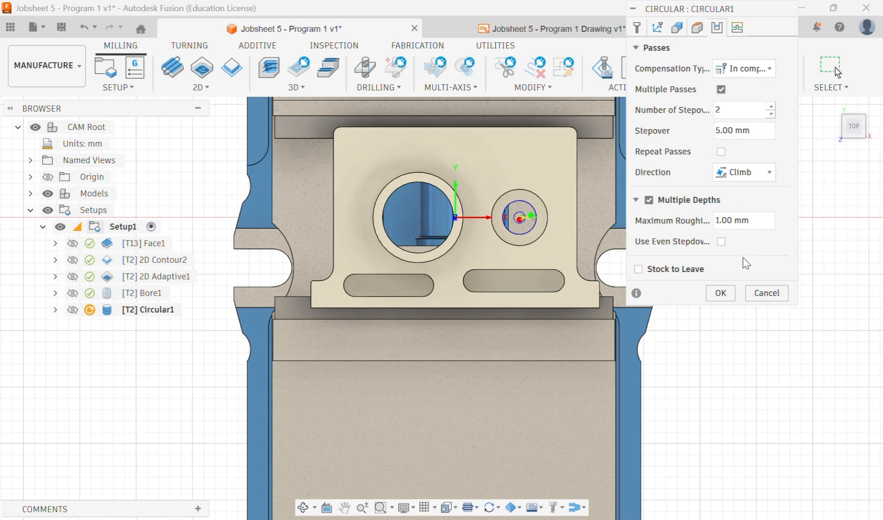
pyautogui.click(639, 269)
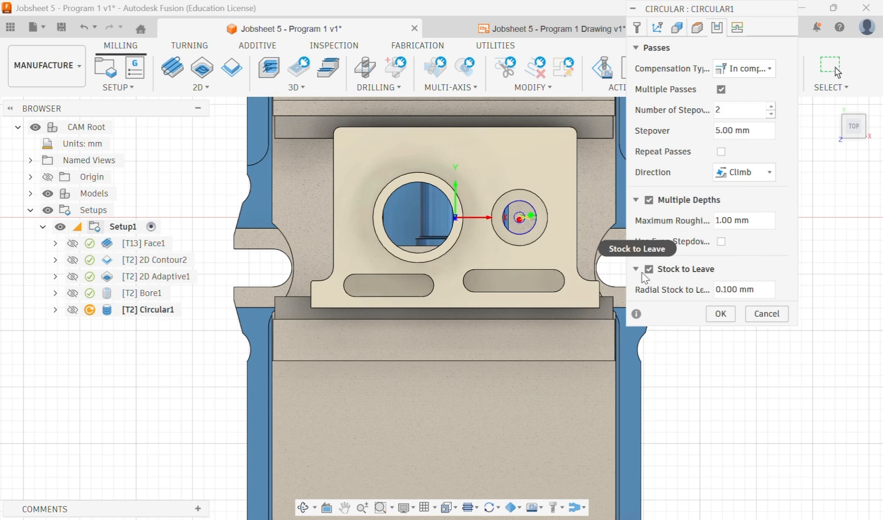
# - Enable Lead To Center for the Circular operation and generate its toolpath
pyautogui.click(737, 27)
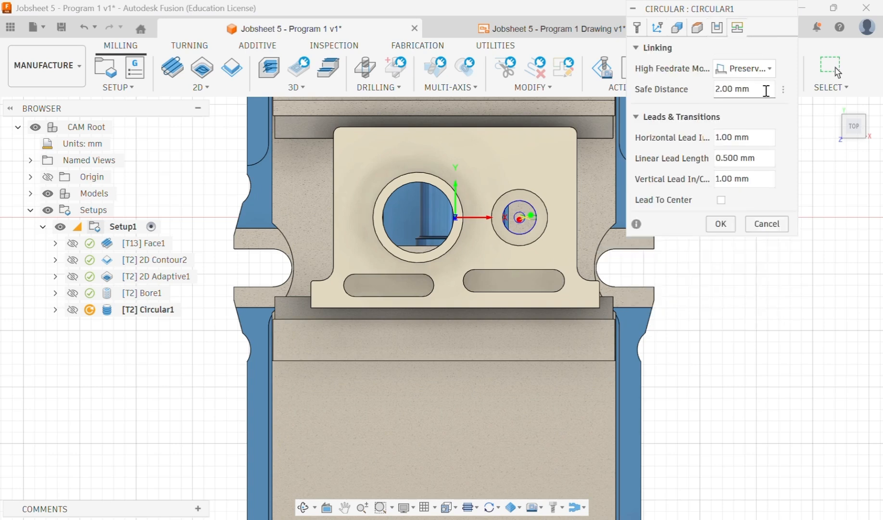
pyautogui.click(722, 201)
pyautogui.click(721, 224)
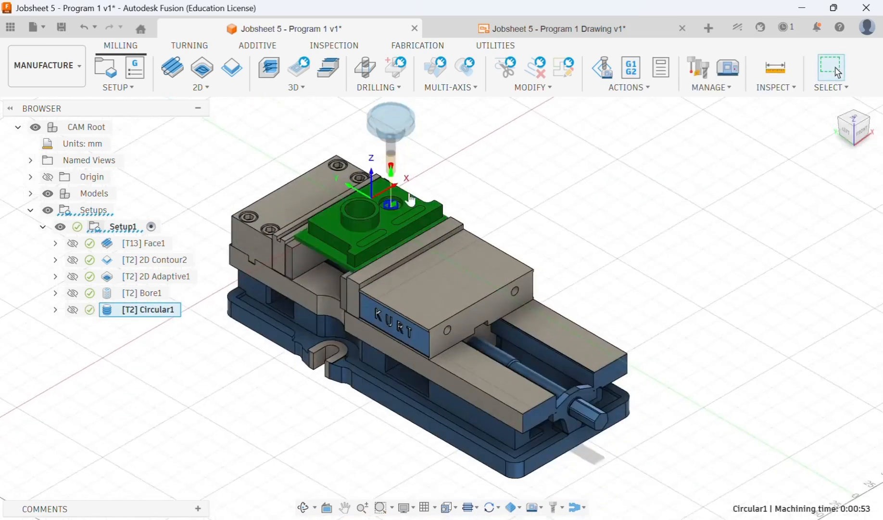
pyautogui.scroll(5, 411, 199)
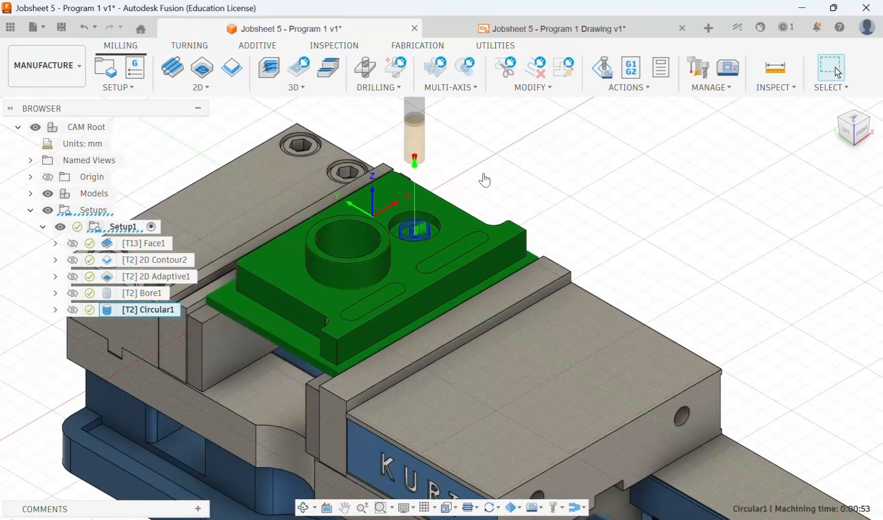
pyautogui.click(122, 227)
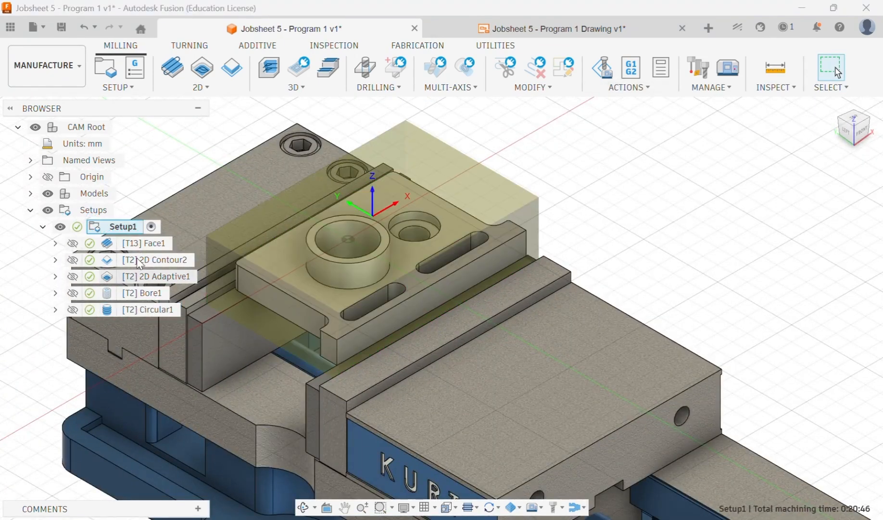
# - Duplicate the Circular1 operation within Setup1
pyautogui.click(144, 310)
pyautogui.rightClick(154, 310)
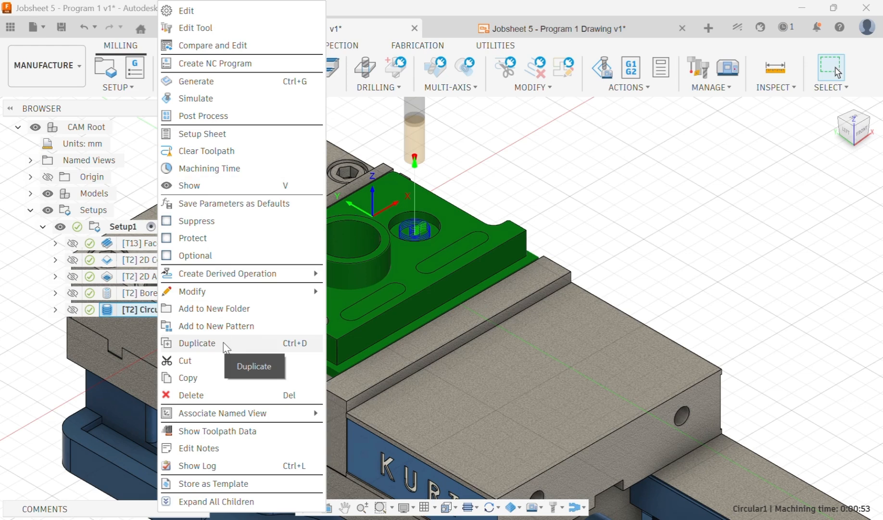
pyautogui.click(197, 343)
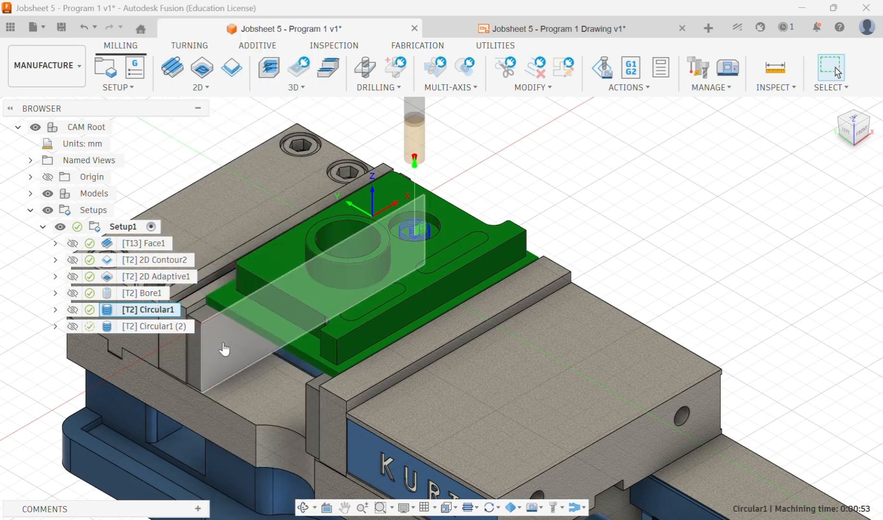
# - Edit the duplicated Circular operation, replacing its selected face with the smaller hole's wall below the counterbore
pyautogui.rightClick(173, 326)
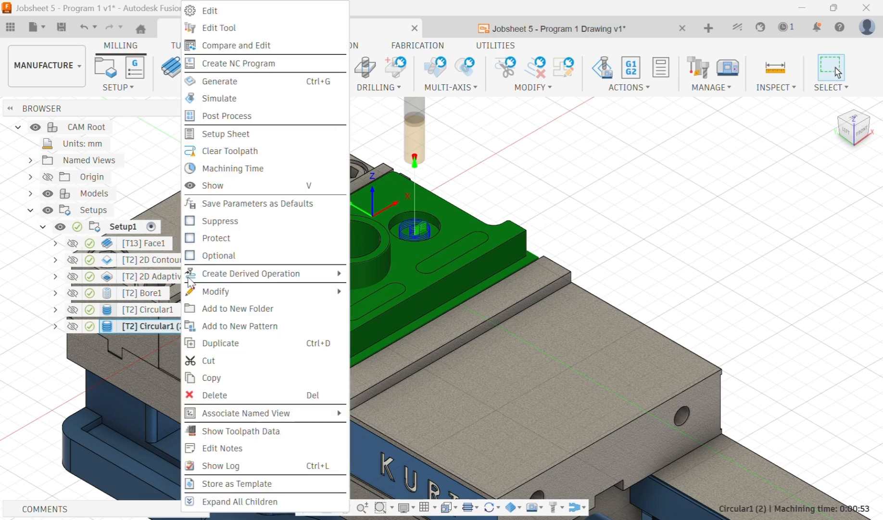
pyautogui.click(226, 15)
pyautogui.click(678, 29)
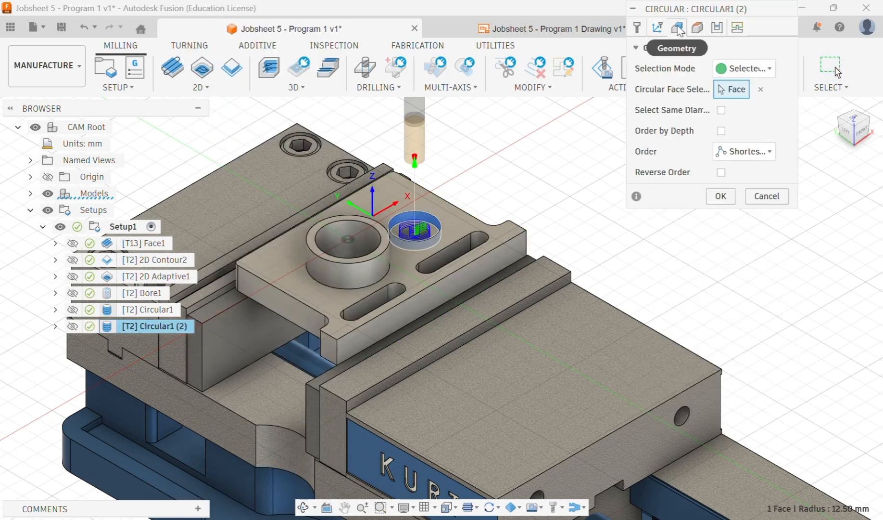
pyautogui.click(761, 90)
pyautogui.click(415, 239)
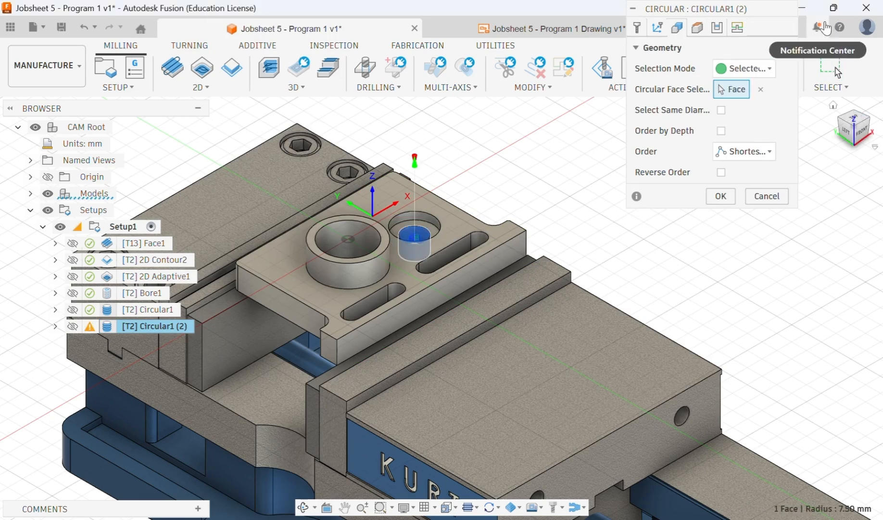
# - Review the duplicated Circular operation's heights, passes and linking settings, and generate its toolpath
pyautogui.click(698, 28)
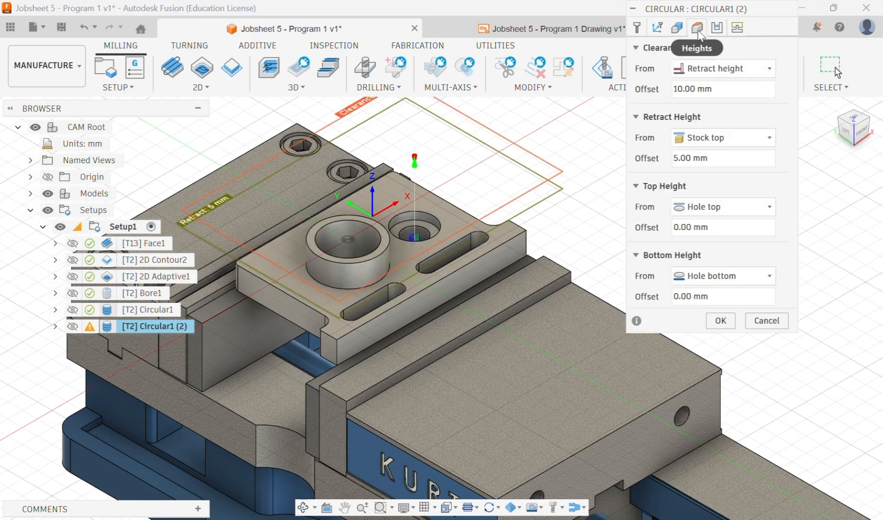
pyautogui.click(718, 33)
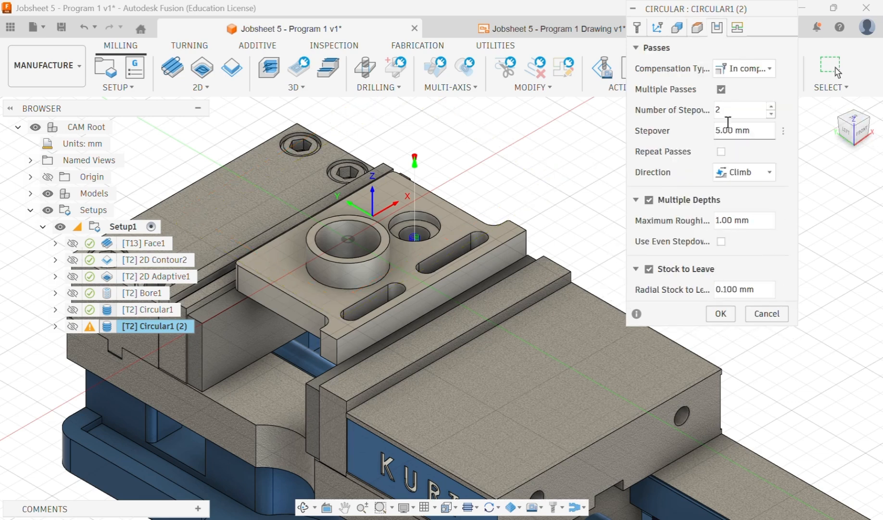
pyautogui.click(743, 29)
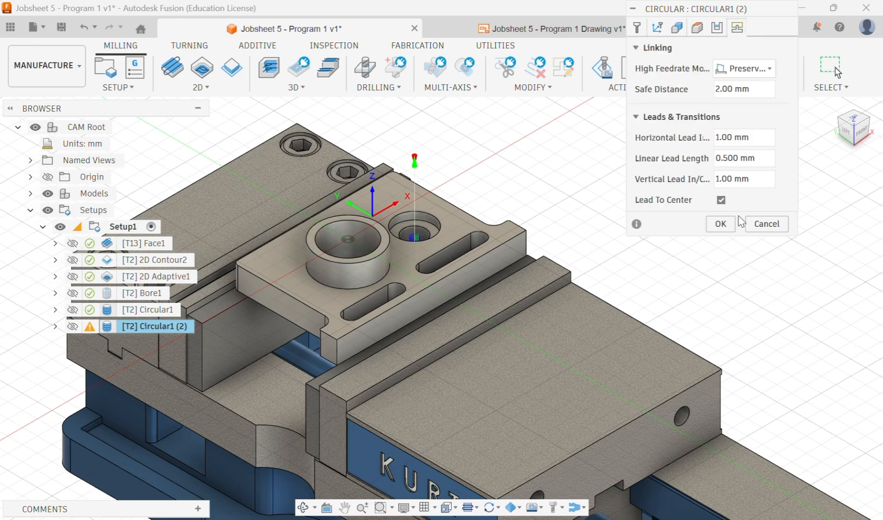
pyautogui.click(720, 224)
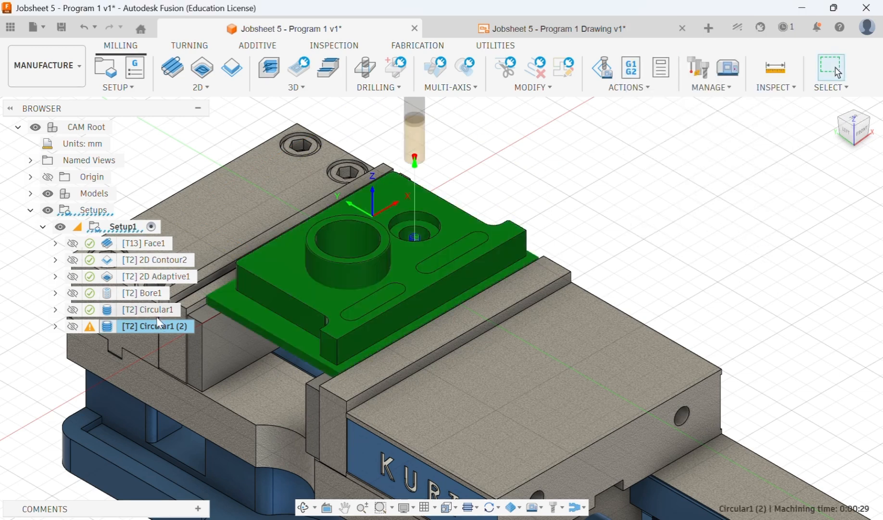
# - Check the duplicated Circular operation's toolpath warning, turn off its multiple passes, and regenerate it
pyautogui.moveTo(92, 331)
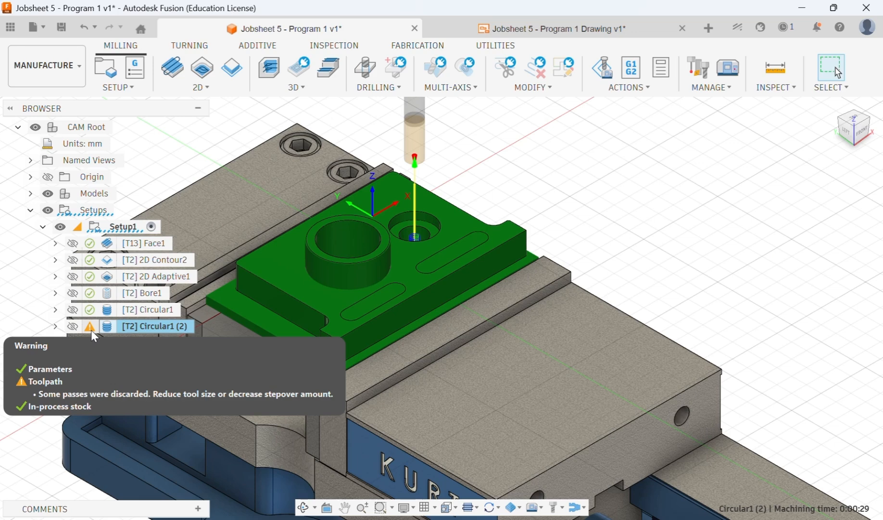
pyautogui.click(853, 119)
pyautogui.scroll(1, 603, 234)
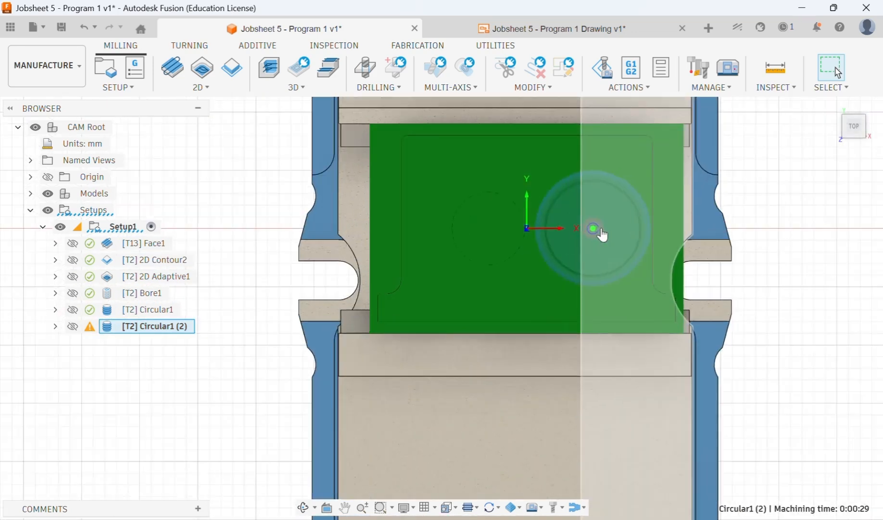
pyautogui.scroll(3, 603, 235)
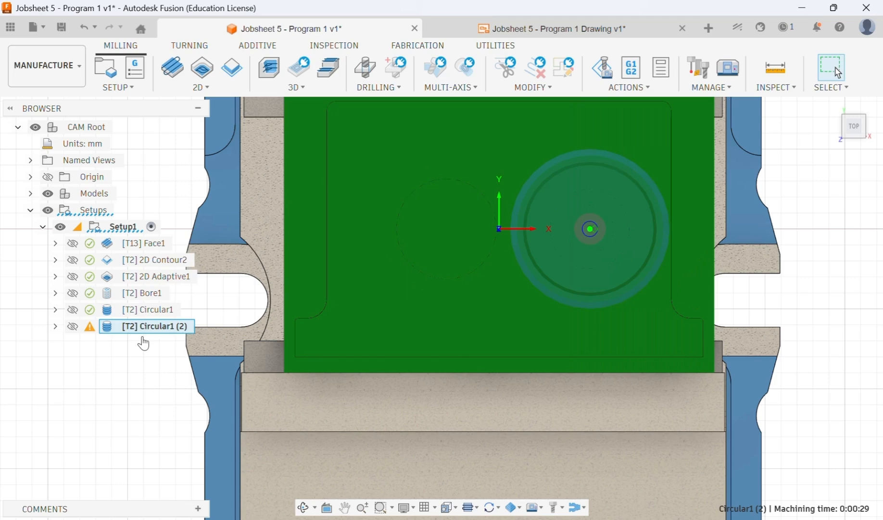
pyautogui.rightClick(168, 327)
pyautogui.click(186, 10)
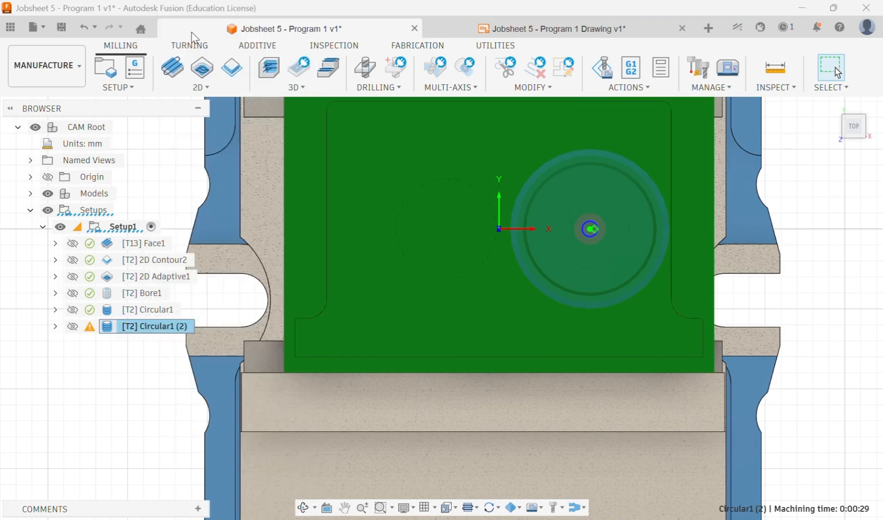
pyautogui.scroll(5, 563, 193)
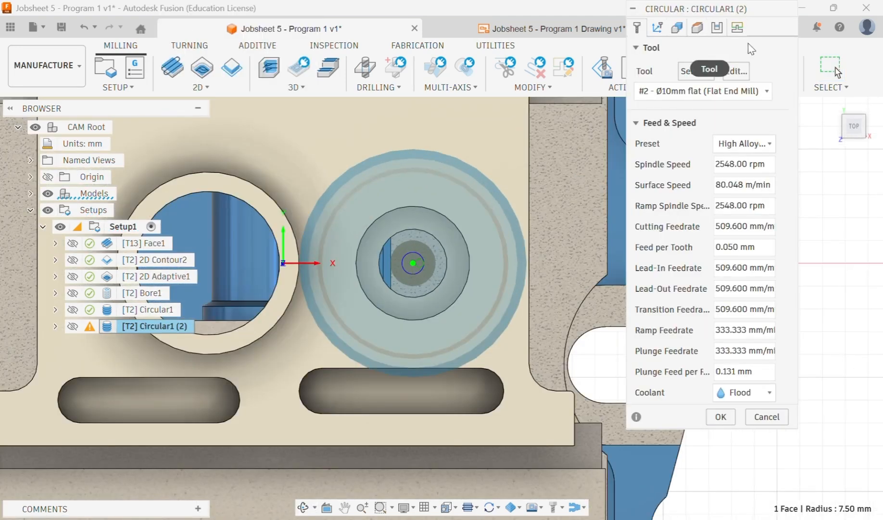
pyautogui.click(729, 30)
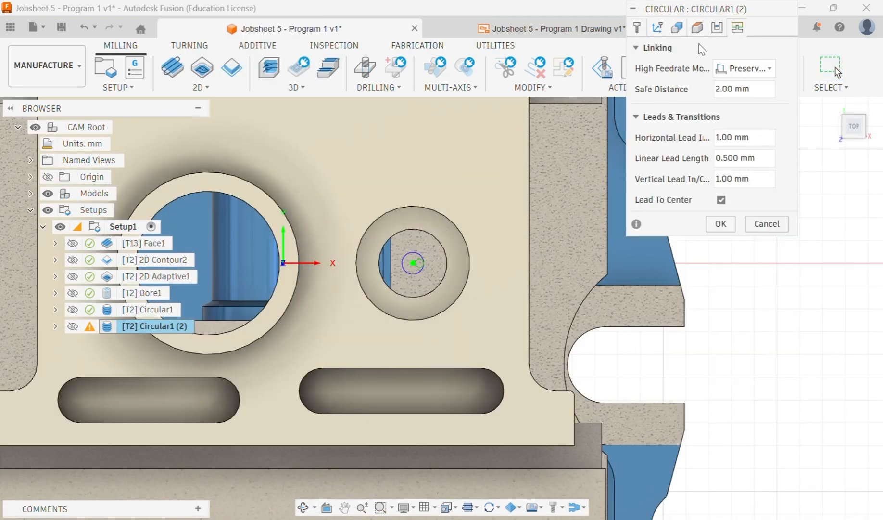
pyautogui.click(716, 34)
pyautogui.click(721, 89)
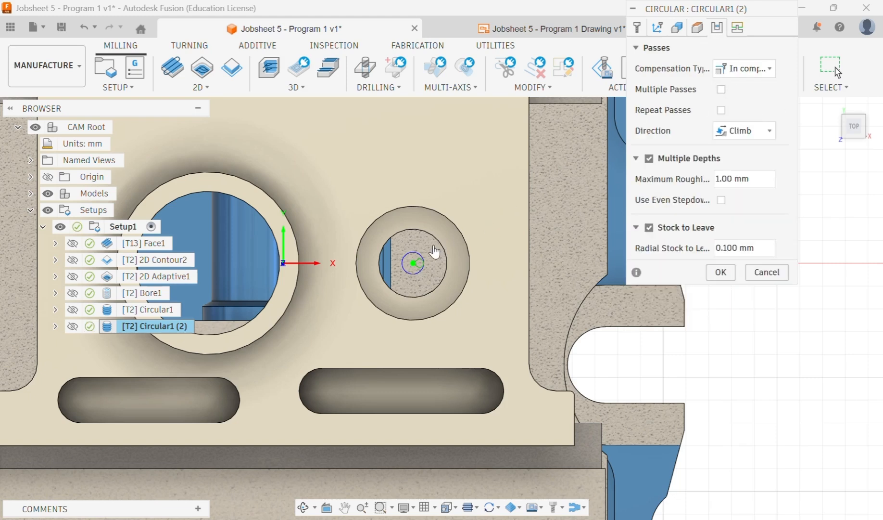
pyautogui.click(720, 271)
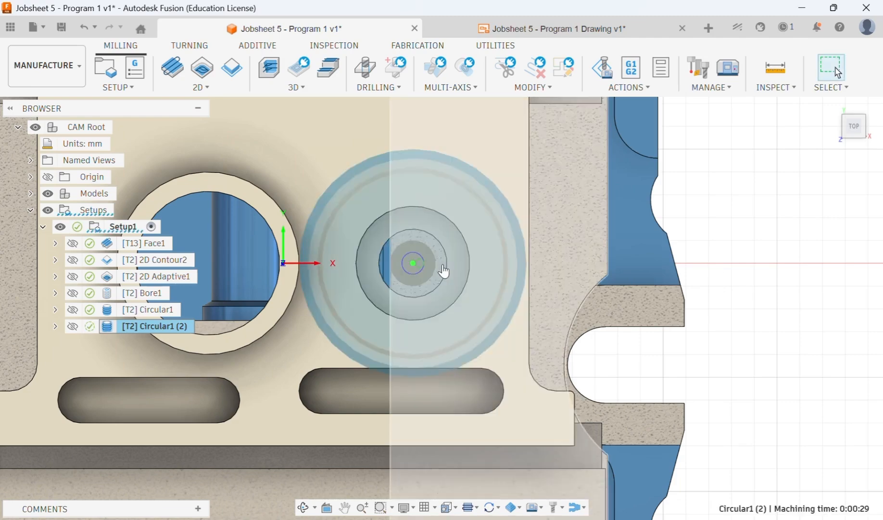
# - Simulate the full machining sequence of Setup1, exit the simulation, and inspect the Bore1 toolpath
pyautogui.click(440, 248)
pyautogui.click(832, 104)
pyautogui.scroll(3, 486, 146)
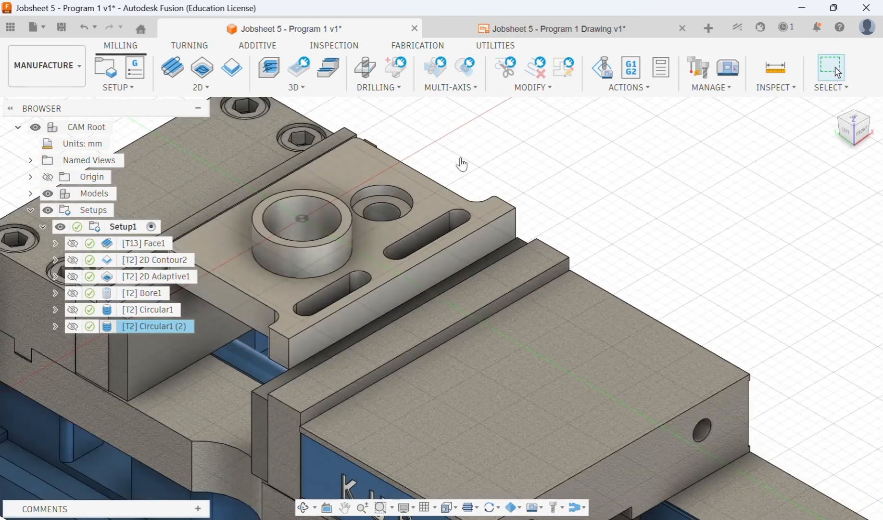
pyautogui.rightClick(124, 226)
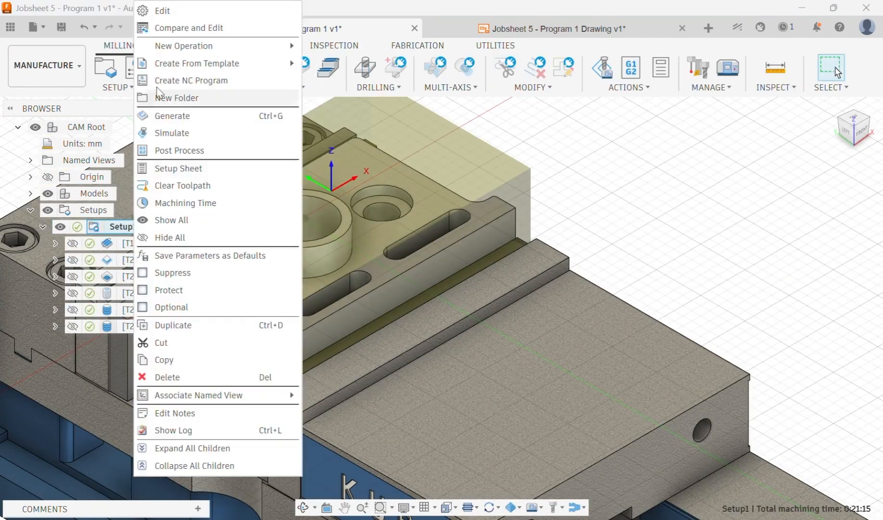
pyautogui.click(177, 134)
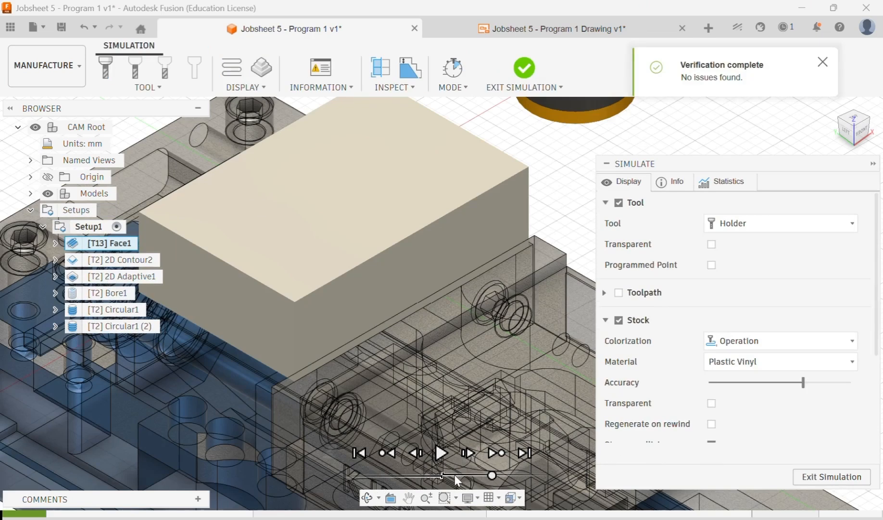
pyautogui.click(442, 452)
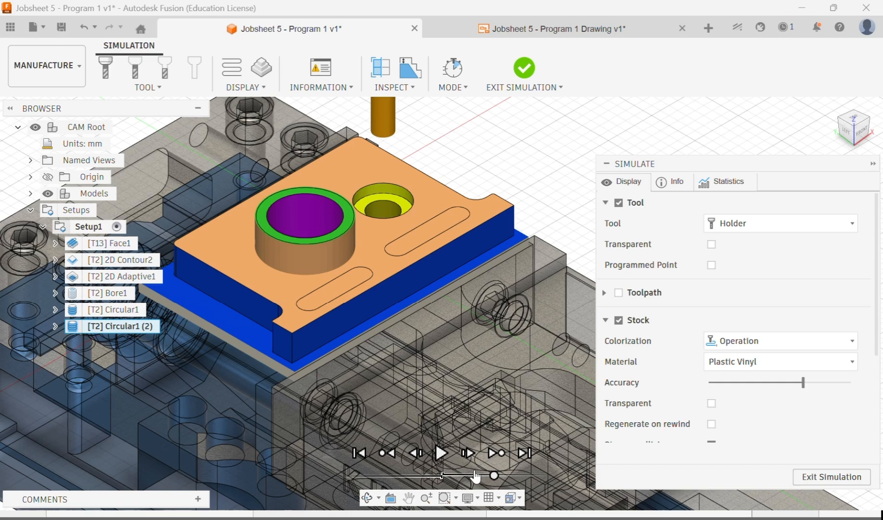
pyautogui.click(817, 480)
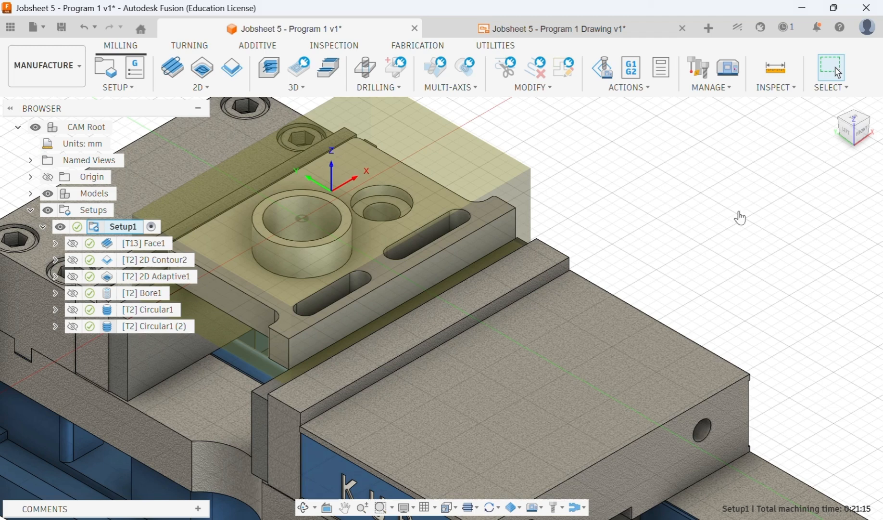
pyautogui.click(151, 296)
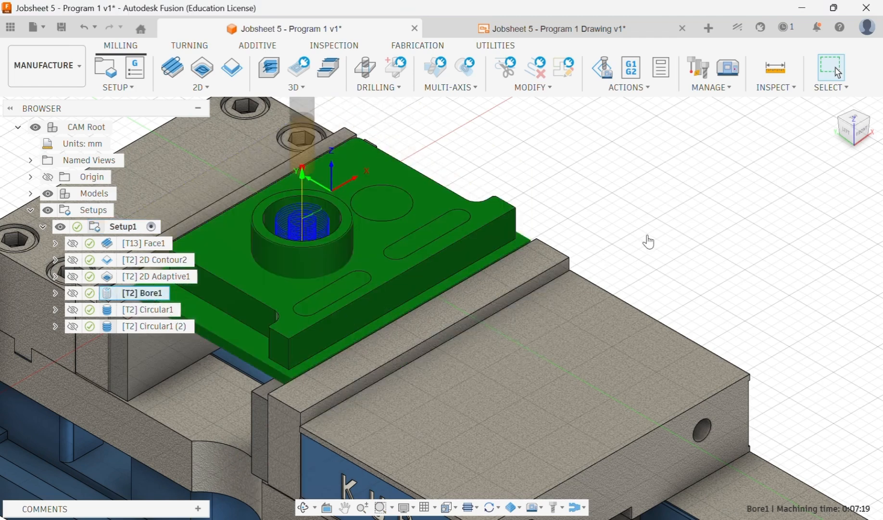
pyautogui.click(646, 241)
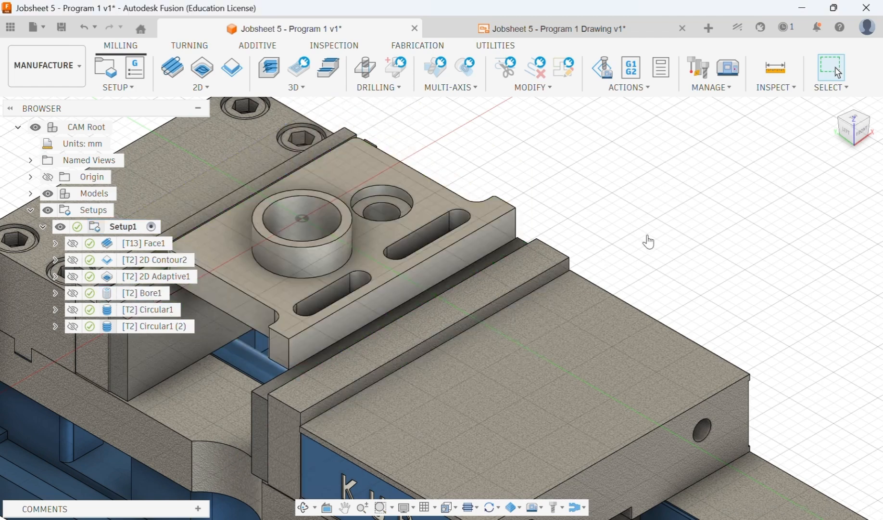
# - Create a Circular operation on the outer cylindrical wall of the raised boss
pyautogui.click(212, 88)
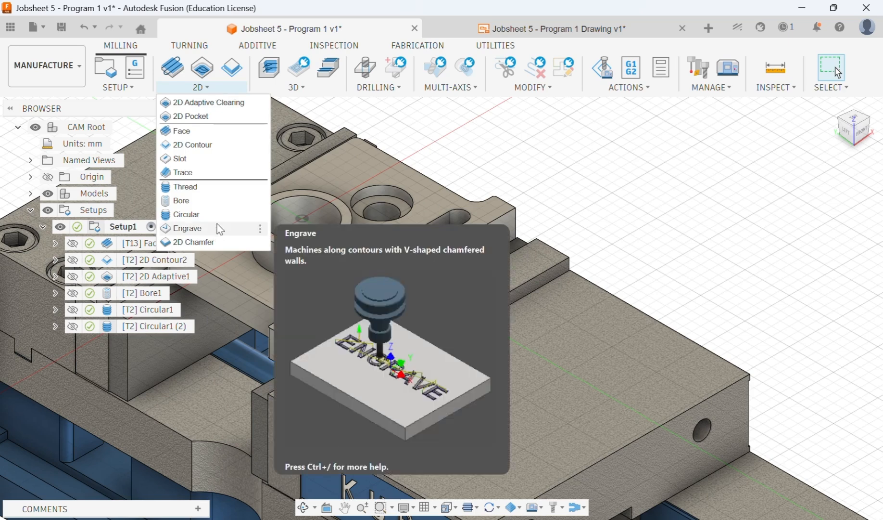
pyautogui.click(217, 215)
pyautogui.click(268, 242)
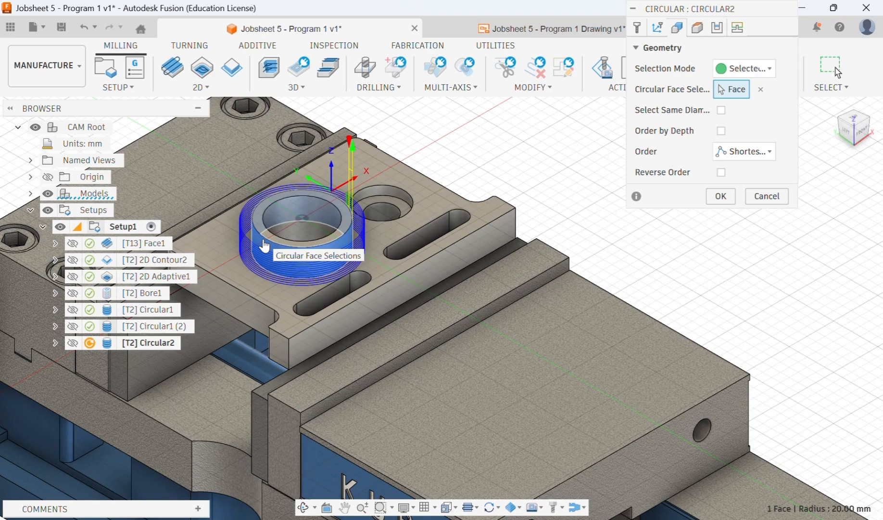
pyautogui.scroll(4, 339, 158)
pyautogui.scroll(-2, 251, 160)
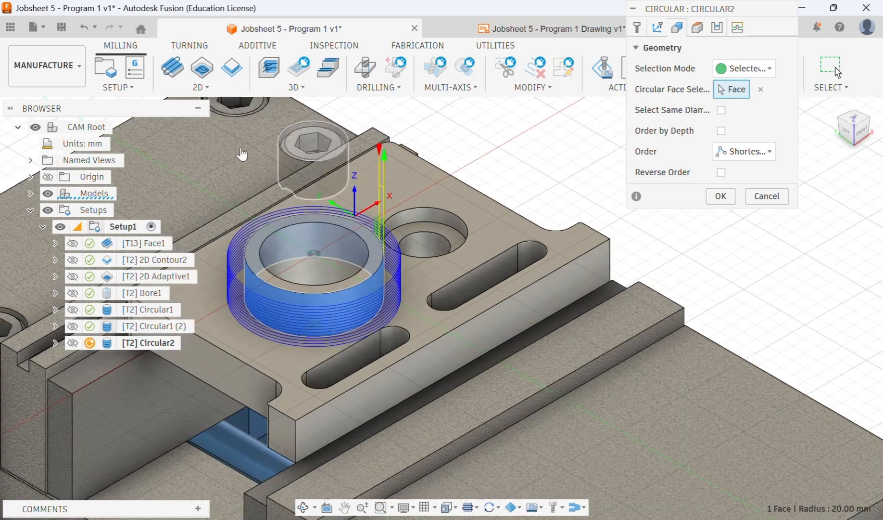
# - Reference the boss operation's retract height from Model top, enable Lead To Center, and generate its toolpath
pyautogui.click(699, 29)
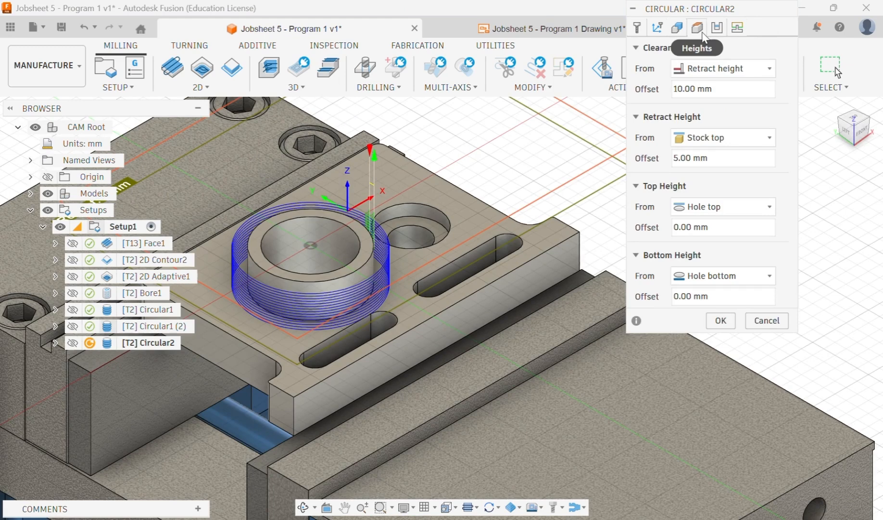
pyautogui.click(745, 140)
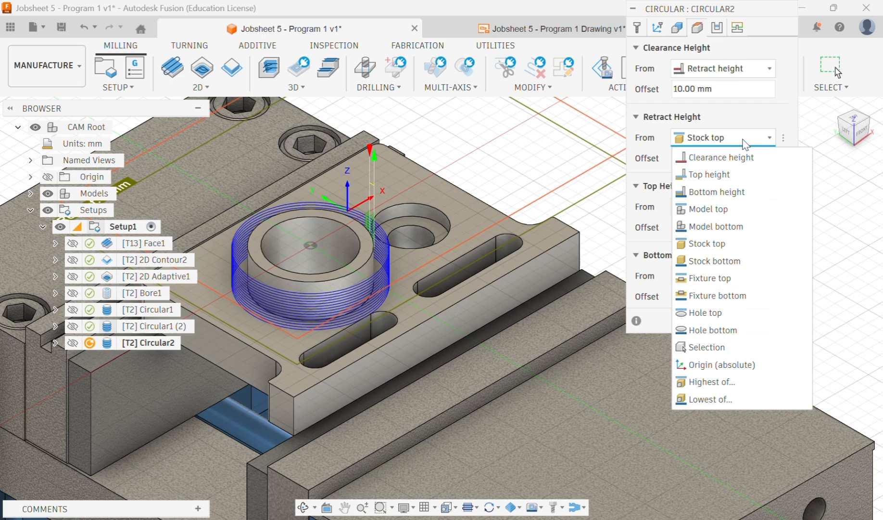
pyautogui.click(736, 209)
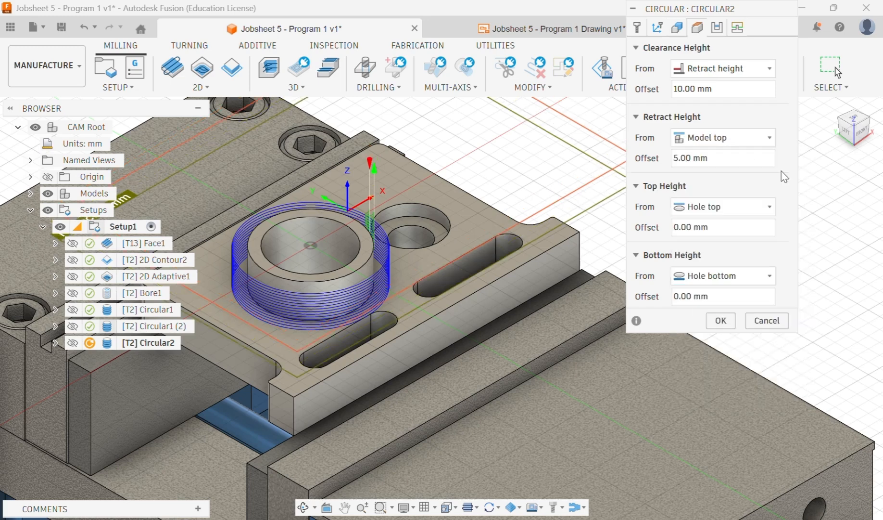
pyautogui.click(717, 28)
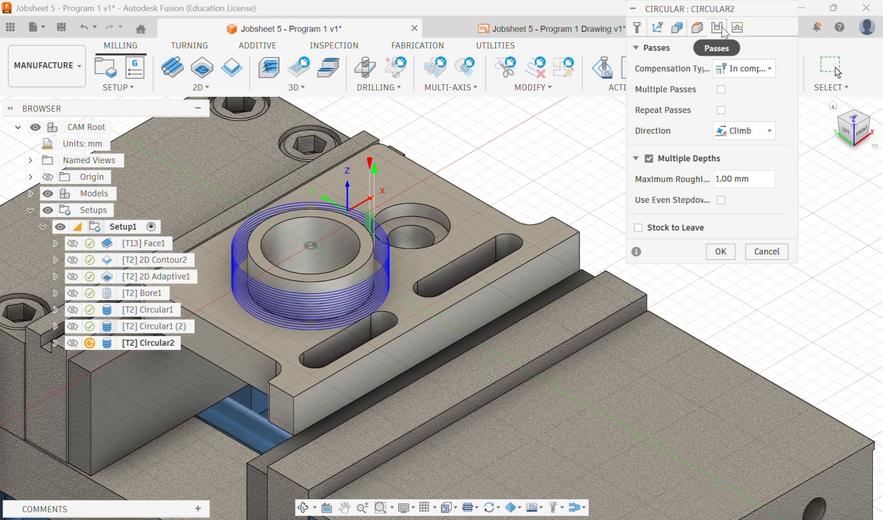
pyautogui.click(738, 28)
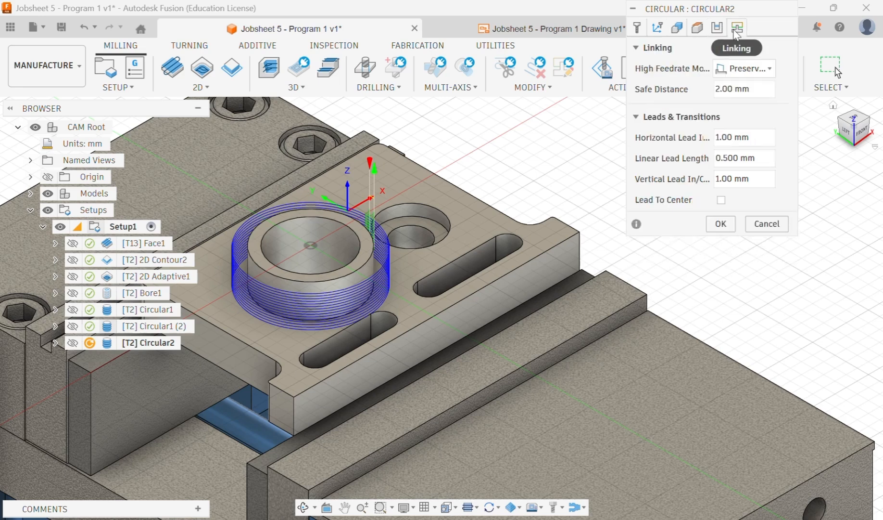
pyautogui.click(721, 199)
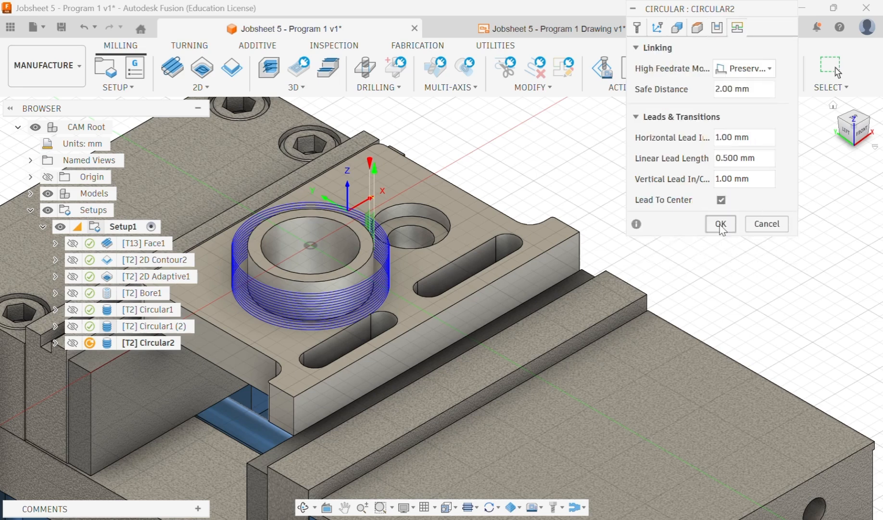
pyautogui.click(721, 223)
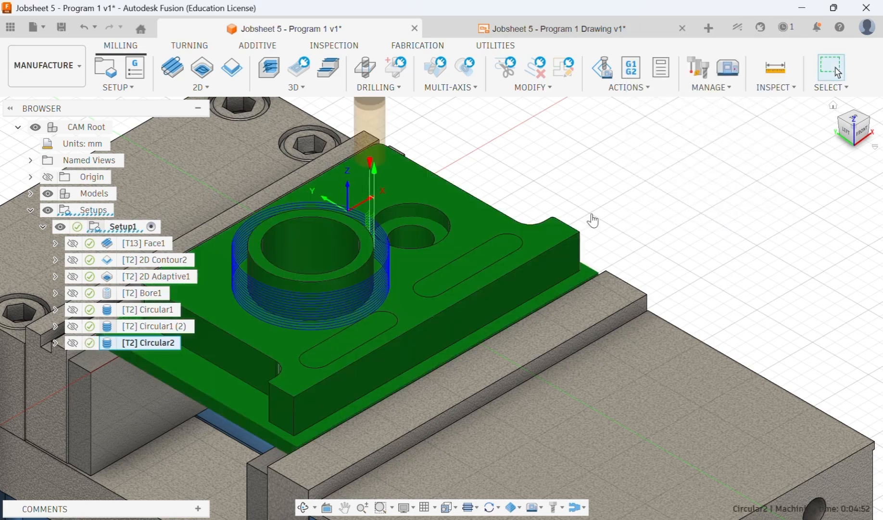
# - Examine the lead-in moves and cutting passes of the circular toolpath around the boss
pyautogui.scroll(5, 387, 222)
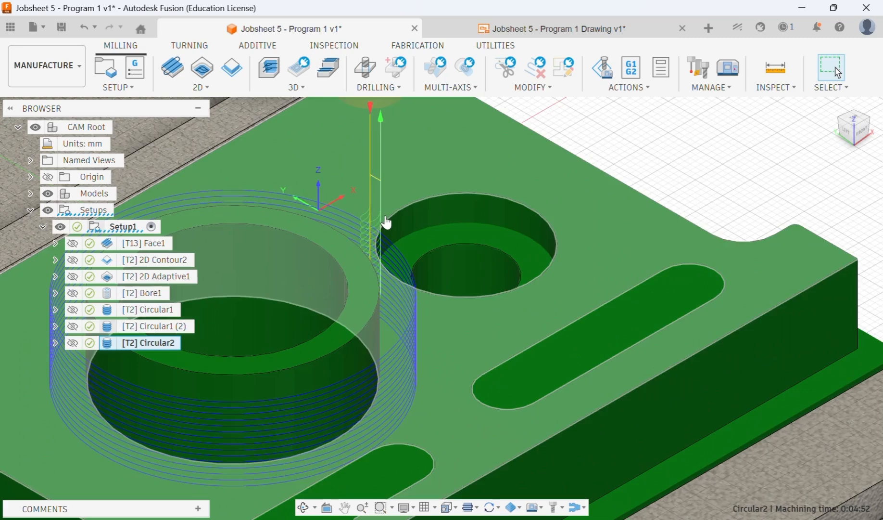
pyautogui.scroll(3, 386, 222)
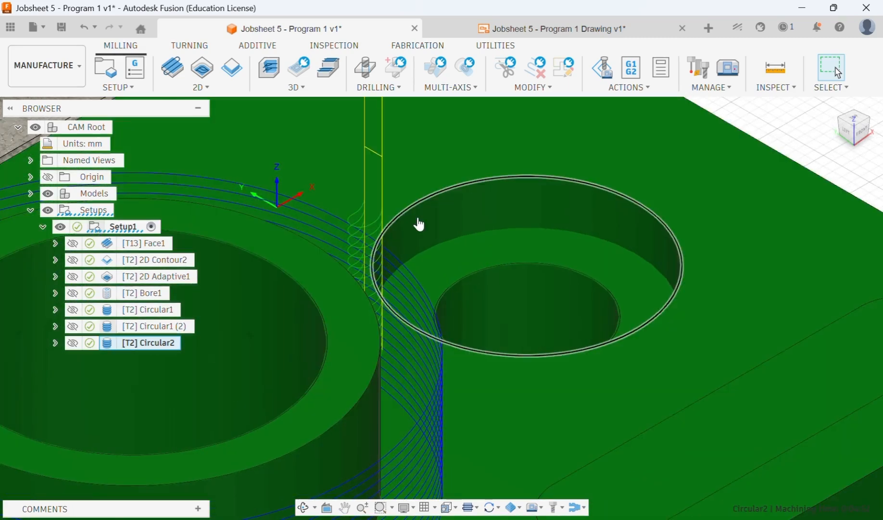
pyautogui.scroll(-1, 500, 236)
pyautogui.scroll(-4, 501, 236)
pyautogui.scroll(1, 438, 223)
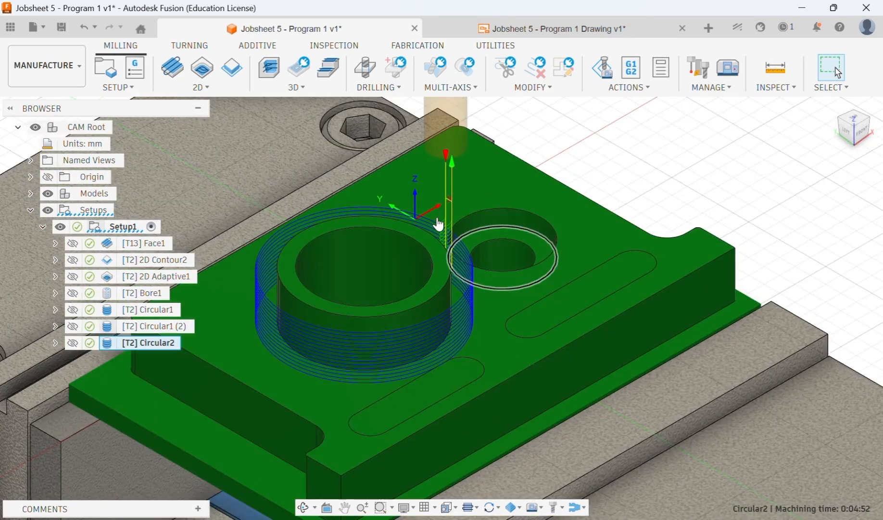
pyautogui.scroll(1, 439, 224)
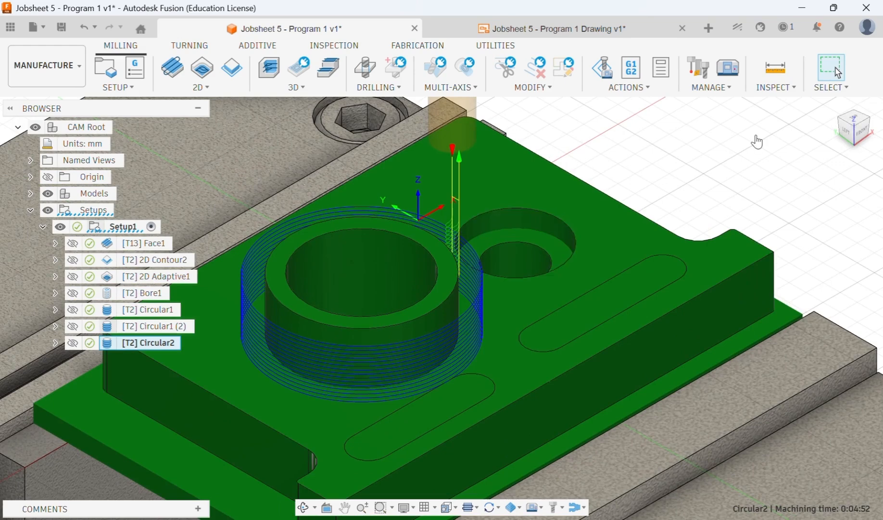
# - Create a Bore operation on the counterbore wall and the smaller hole's wall below it
pyautogui.click(191, 91)
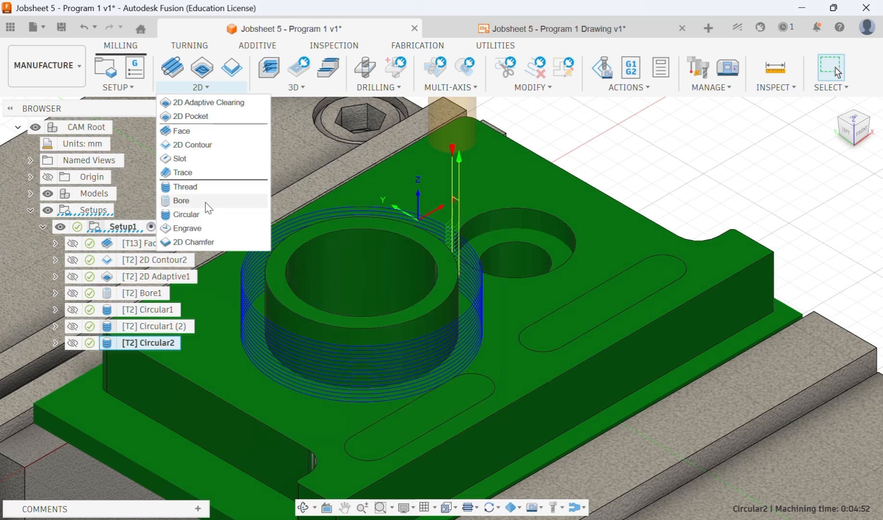
pyautogui.click(206, 203)
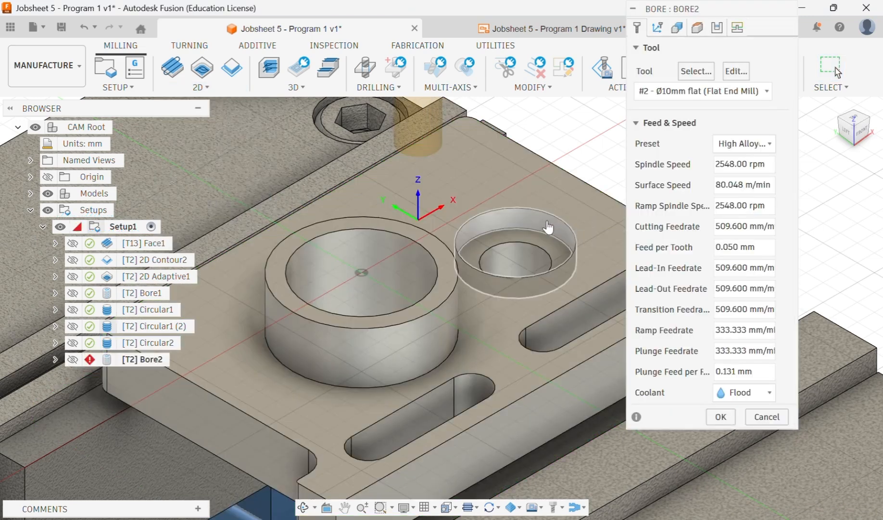
pyautogui.click(540, 234)
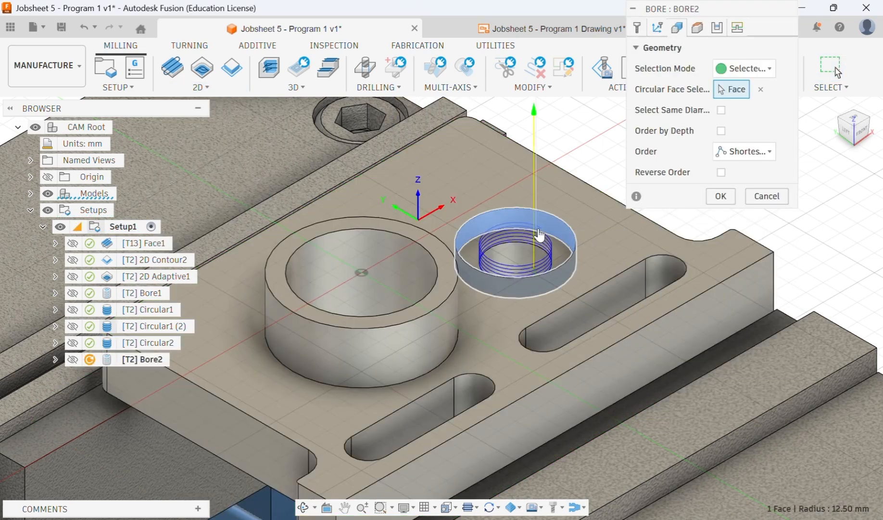
pyautogui.click(516, 259)
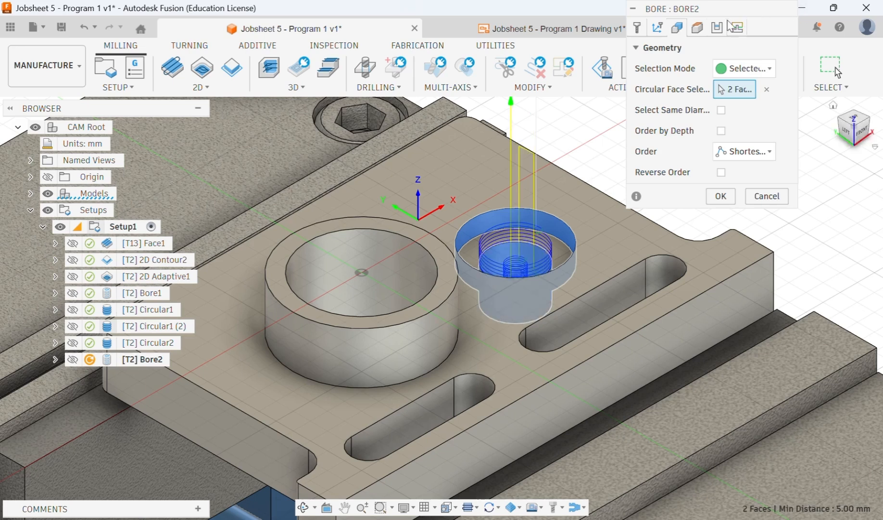
# - Review the new Bore operation's heights and passes, enable Lead To Center, and generate its toolpath
pyautogui.click(660, 29)
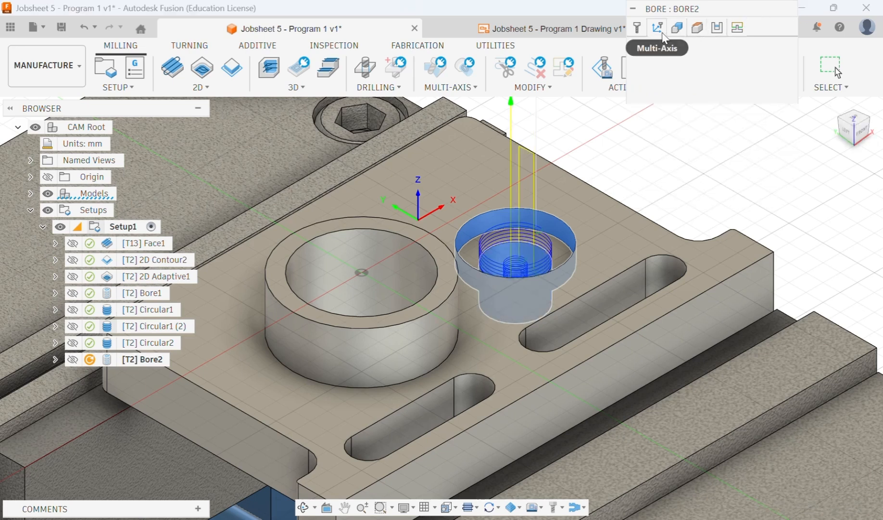
pyautogui.click(698, 29)
pyautogui.click(717, 28)
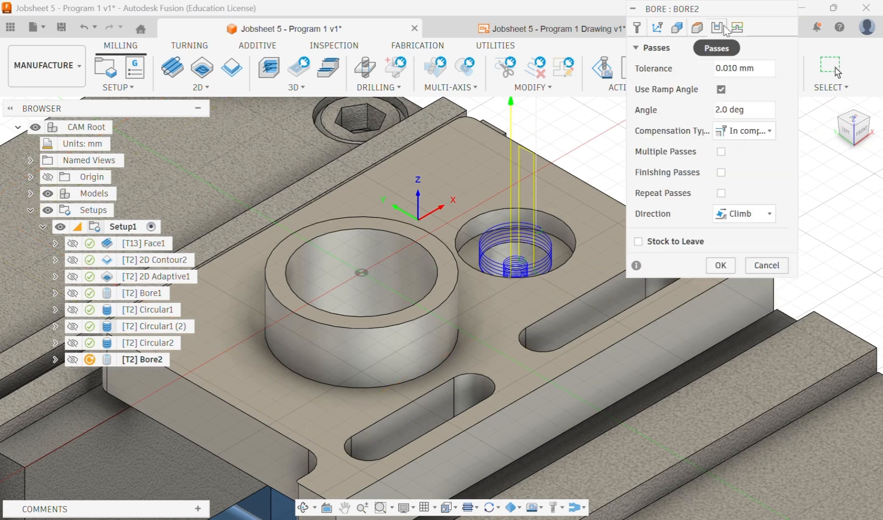
pyautogui.click(735, 32)
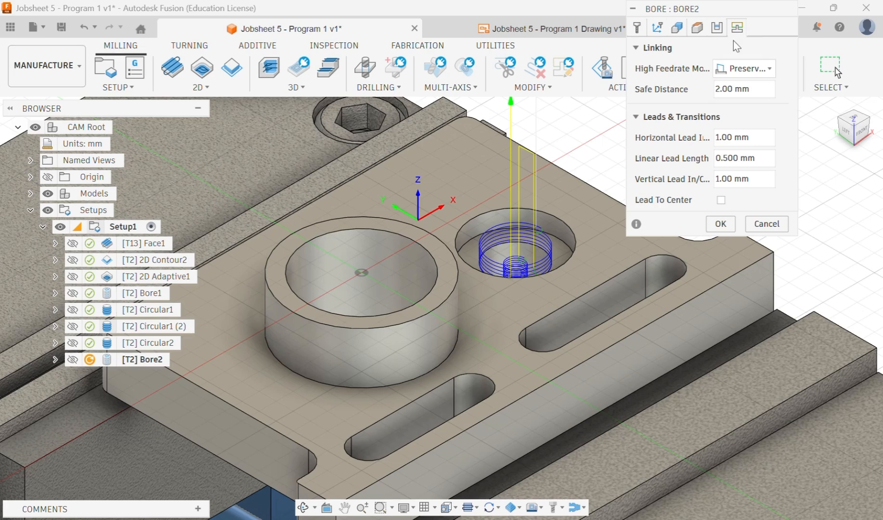
pyautogui.click(721, 200)
pyautogui.click(721, 223)
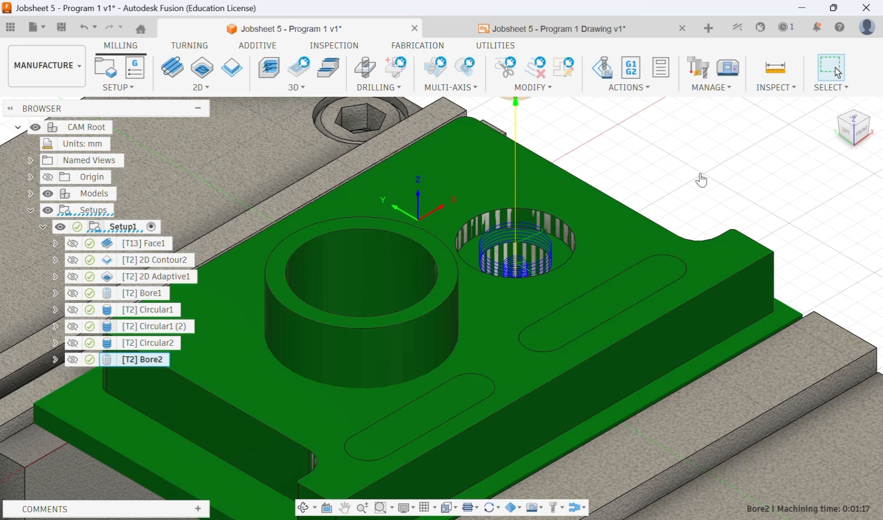
# - Edit Circular2 and change its tool to the 3 - Ø8mm flat end mill from Tools Library (1) with a High Alloyed Steel preset
pyautogui.rightClick(149, 345)
pyautogui.click(191, 17)
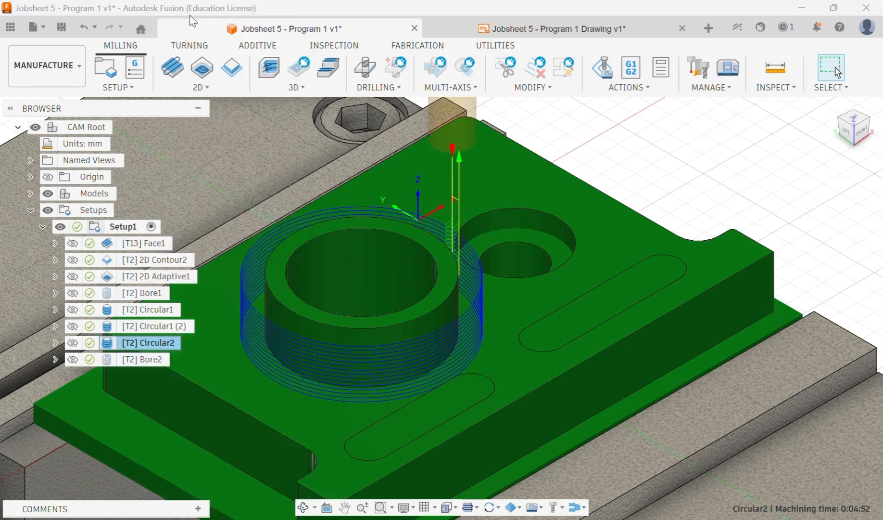
pyautogui.click(767, 92)
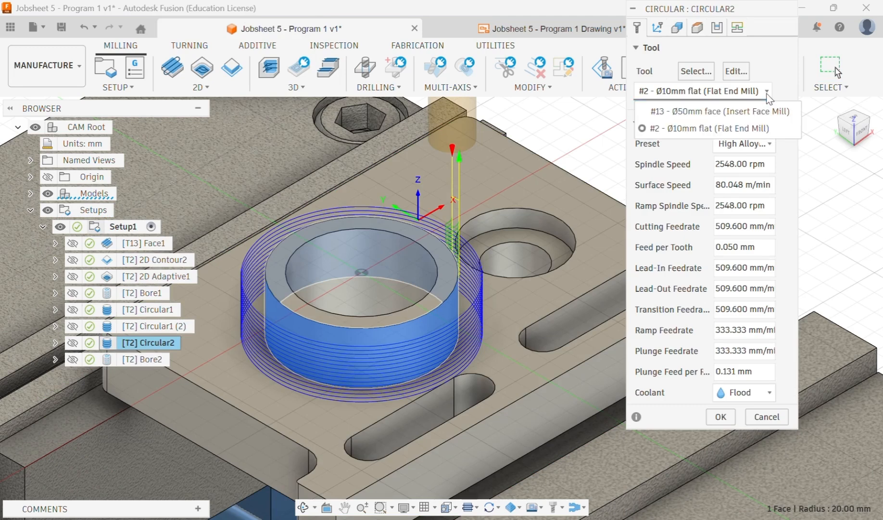
pyautogui.click(766, 95)
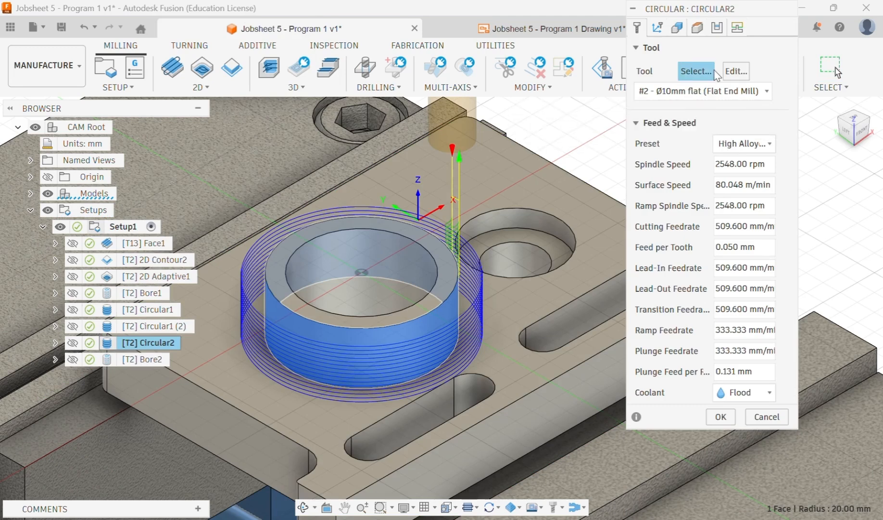
pyautogui.click(696, 71)
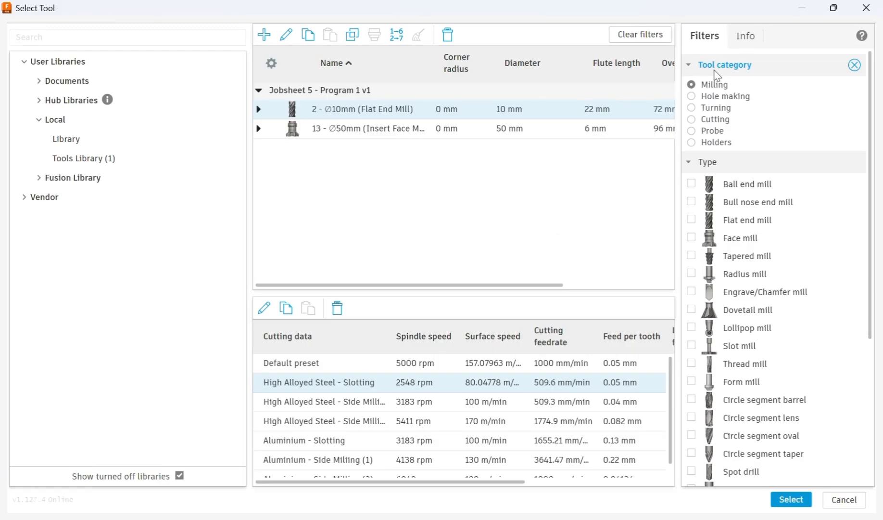
pyautogui.click(67, 159)
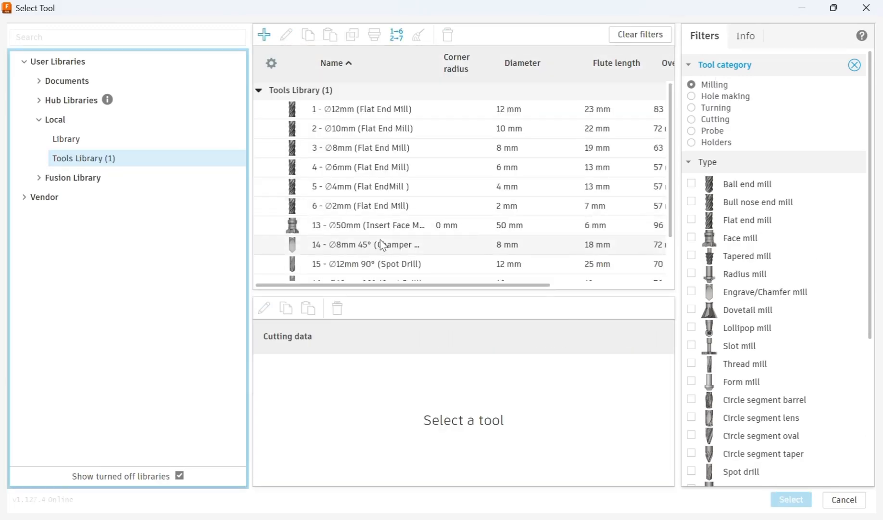
pyautogui.click(366, 148)
pyautogui.click(308, 383)
pyautogui.click(792, 499)
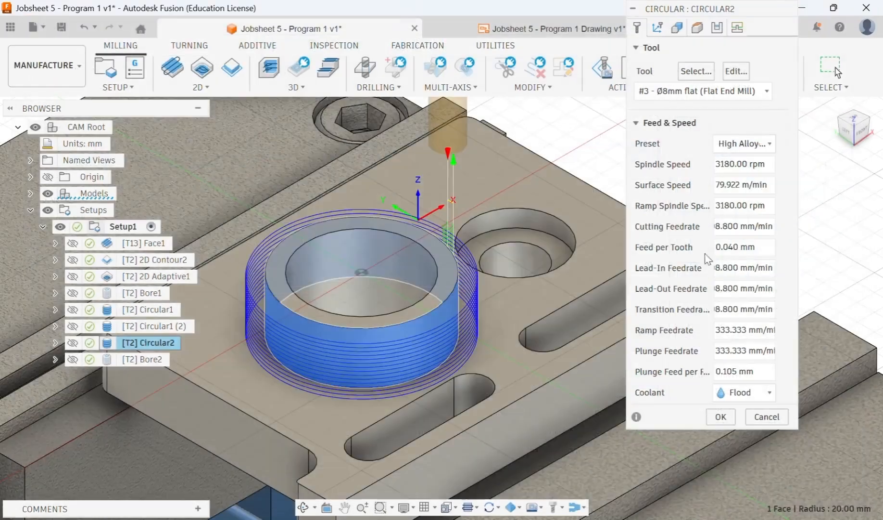
# - Accept the Circular2 changes and switch Bore2's tool to the #3 - Ø8mm flat end mill
pyautogui.click(720, 417)
pyautogui.click(135, 359)
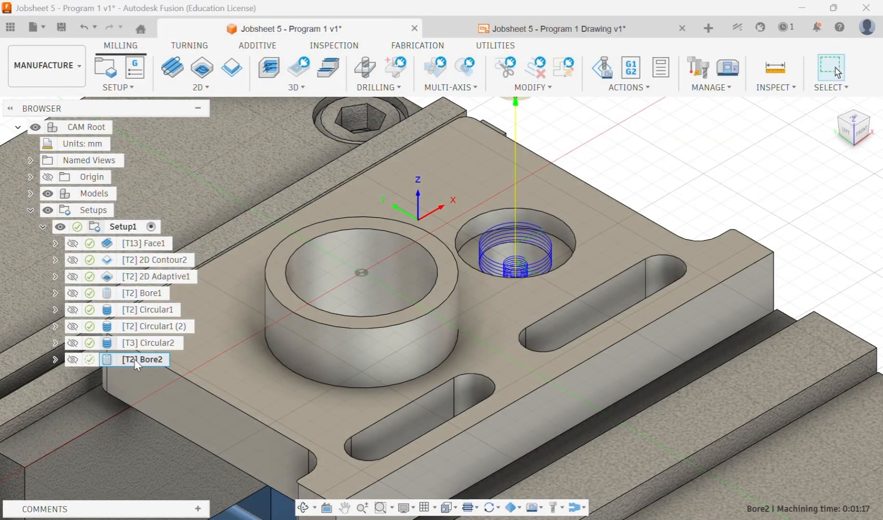
pyautogui.rightClick(135, 359)
pyautogui.click(175, 10)
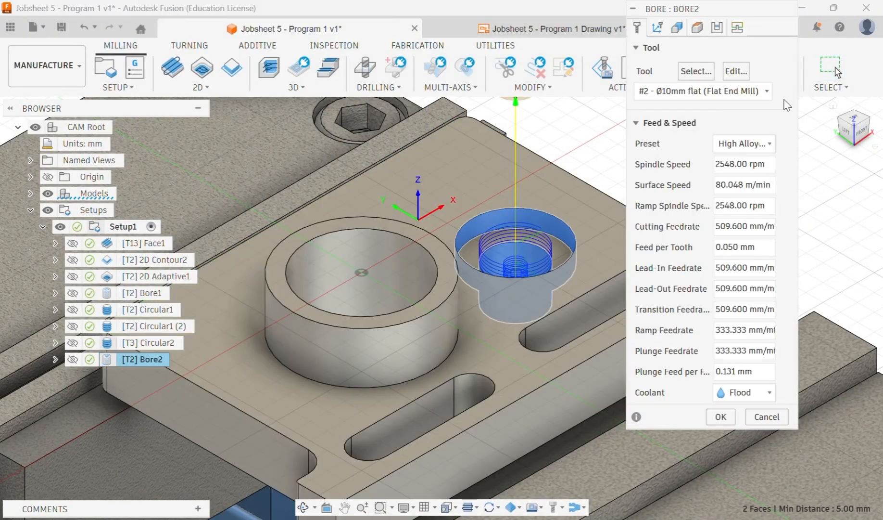
pyautogui.click(767, 91)
pyautogui.click(760, 145)
pyautogui.click(721, 417)
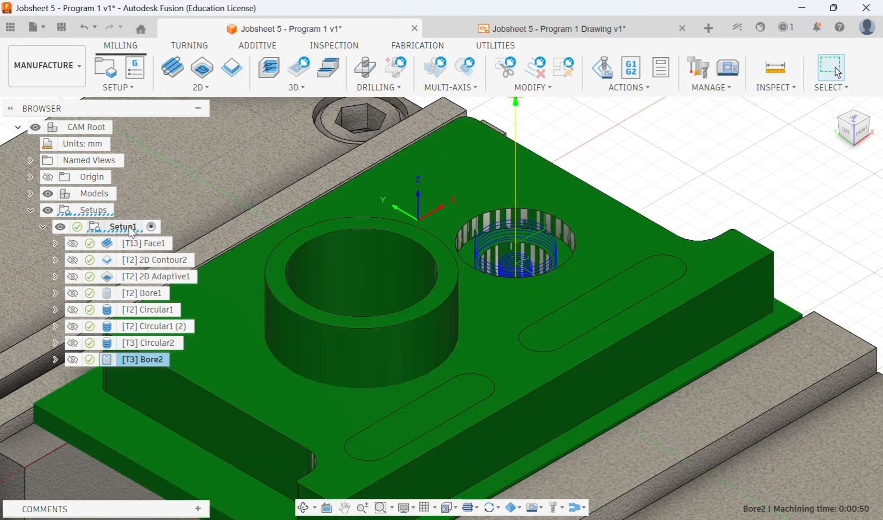
# - Simulate all of Setup1's operations through the last bore, then exit the simulation
pyautogui.click(133, 231)
pyautogui.rightClick(133, 232)
pyautogui.click(198, 135)
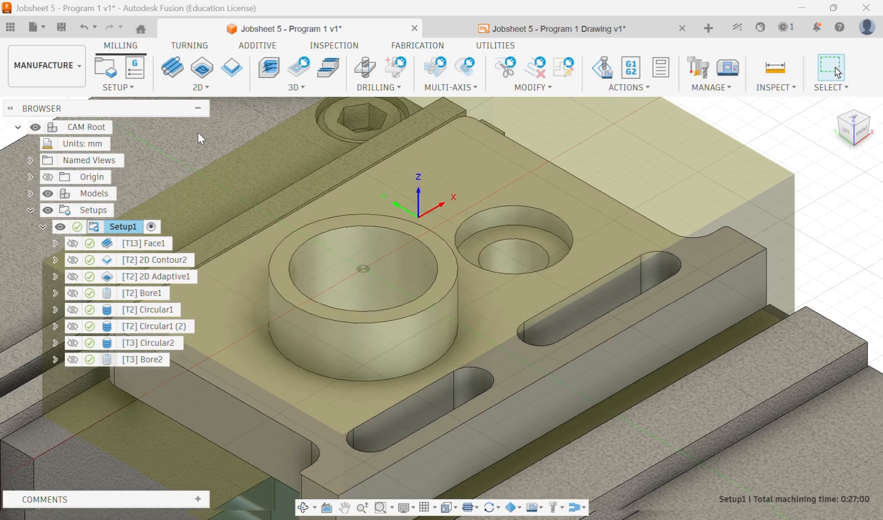
pyautogui.click(440, 455)
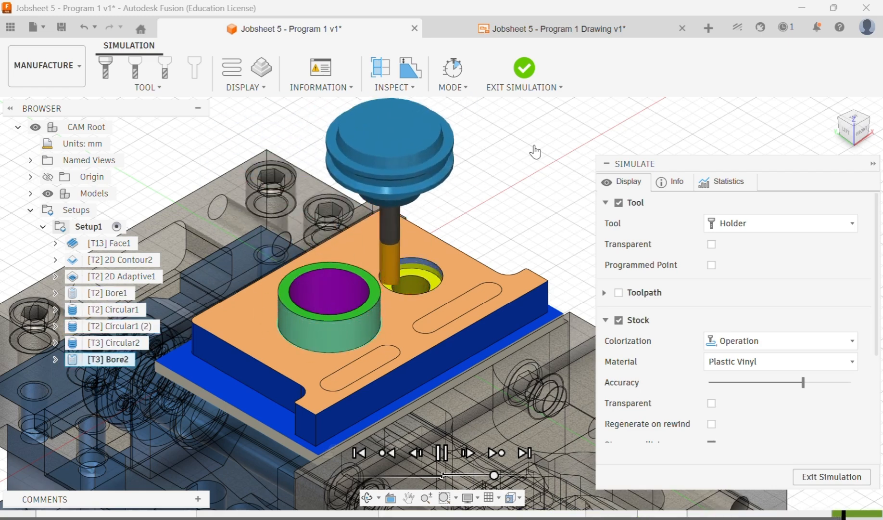
pyautogui.click(832, 476)
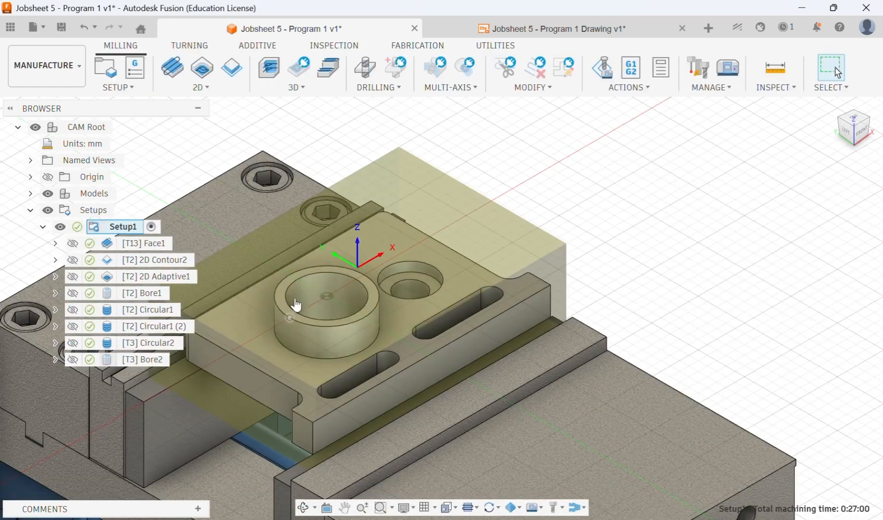
# - Check the end radius of the front slot on the model and the dimensions of both slots in the Program 1 drawing
pyautogui.click(213, 95)
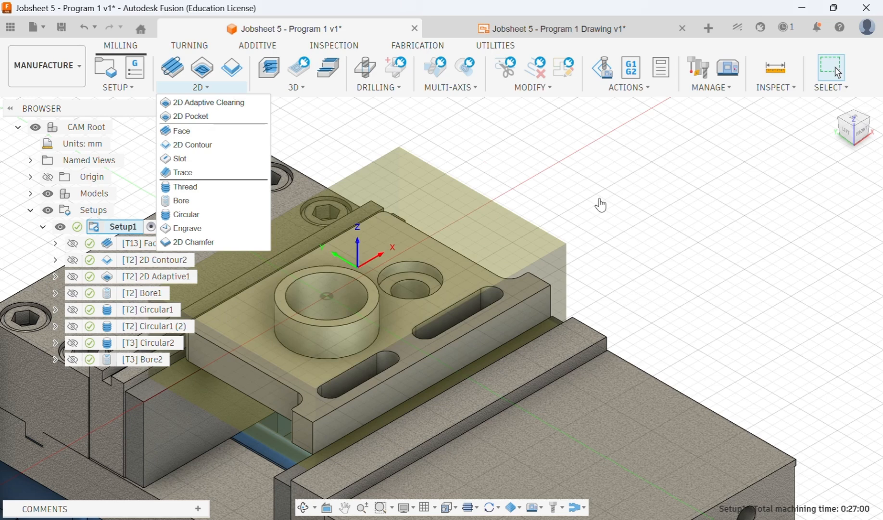
pyautogui.click(601, 205)
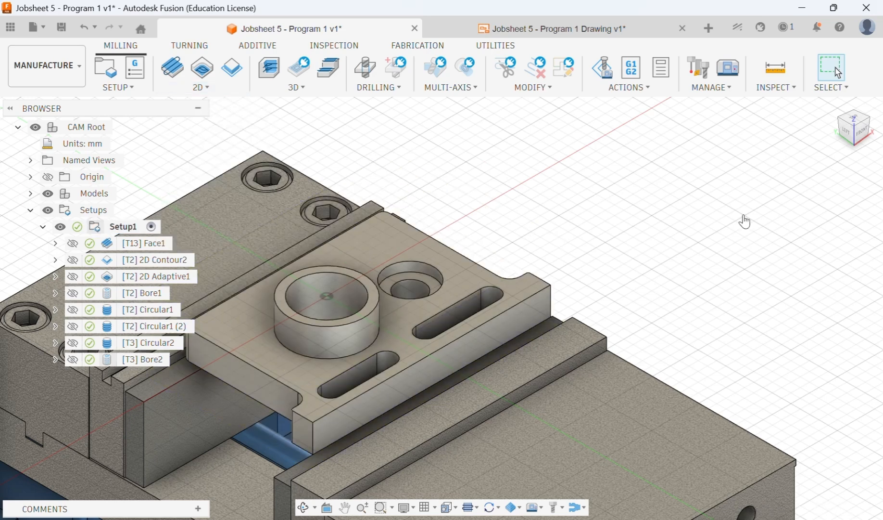
pyautogui.click(327, 400)
pyautogui.click(230, 91)
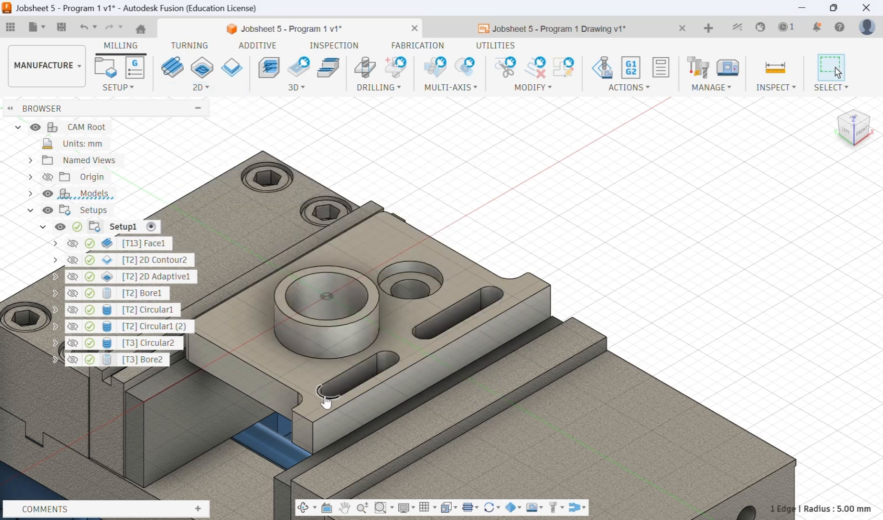
pyautogui.click(760, 342)
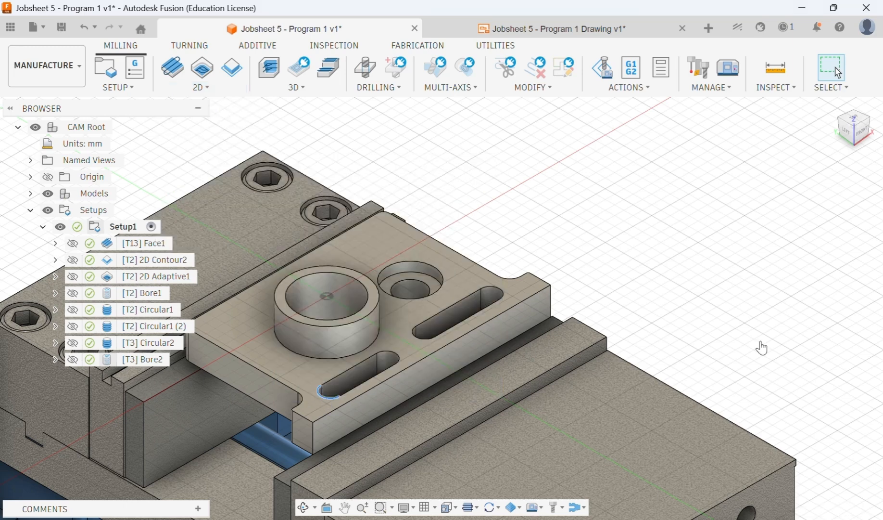
pyautogui.click(505, 29)
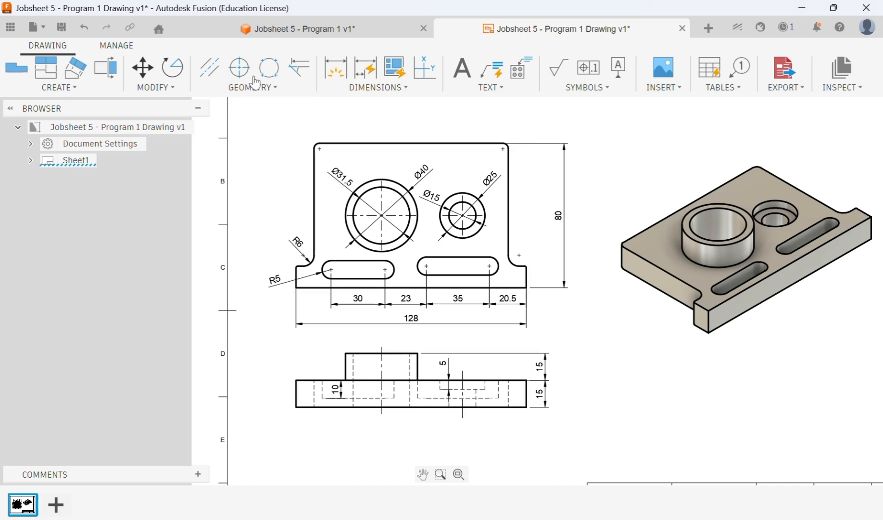
pyautogui.click(272, 33)
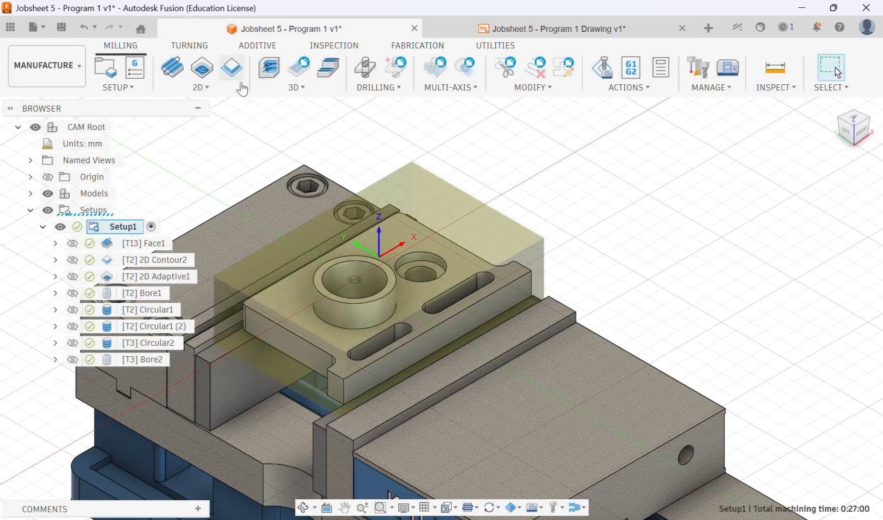
# - Create a Slot operation with the #2 - Ø10mm flat end mill and select the closed contours of both slots as pockets
pyautogui.click(199, 87)
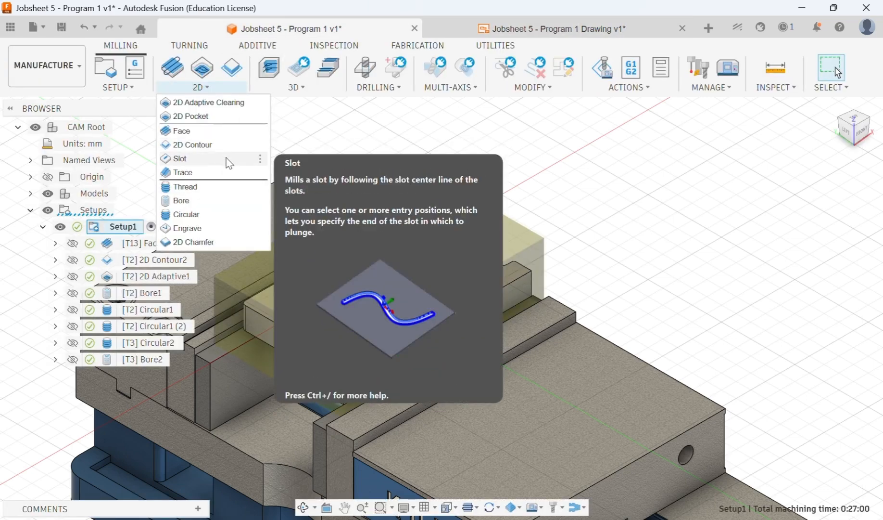
pyautogui.click(226, 157)
pyautogui.click(824, 192)
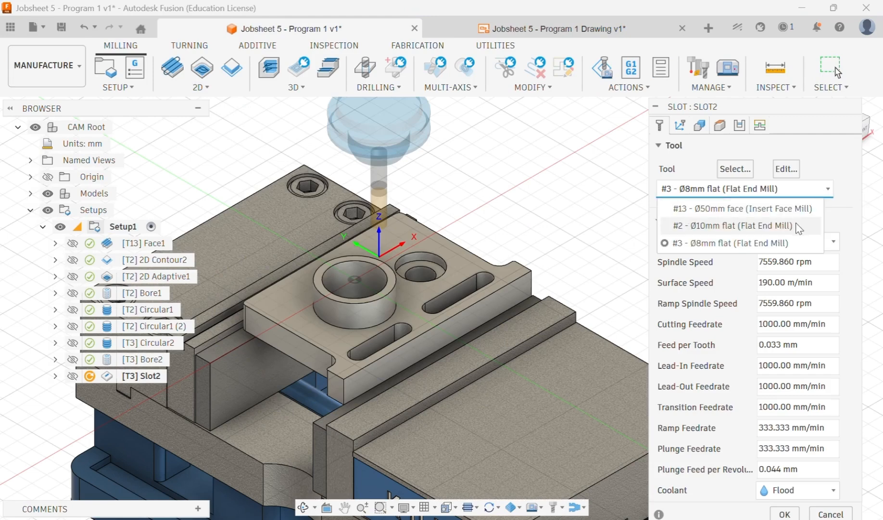
pyautogui.click(732, 225)
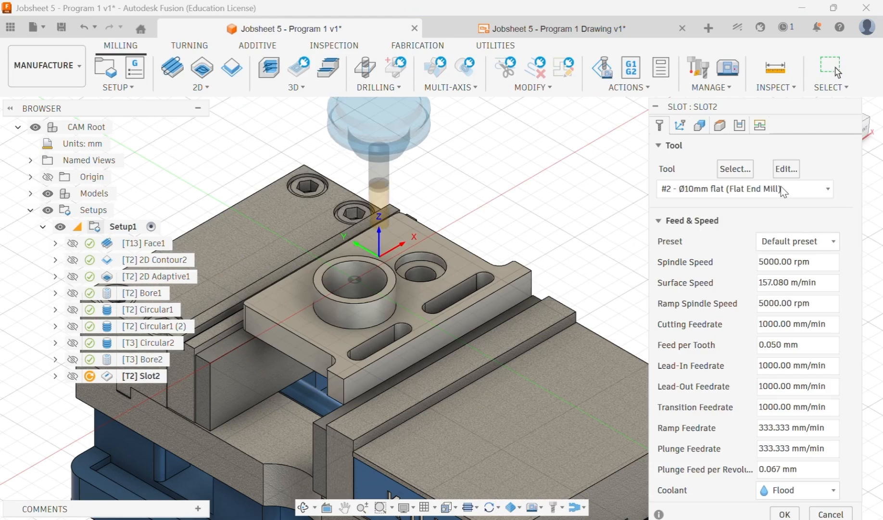
pyautogui.click(699, 126)
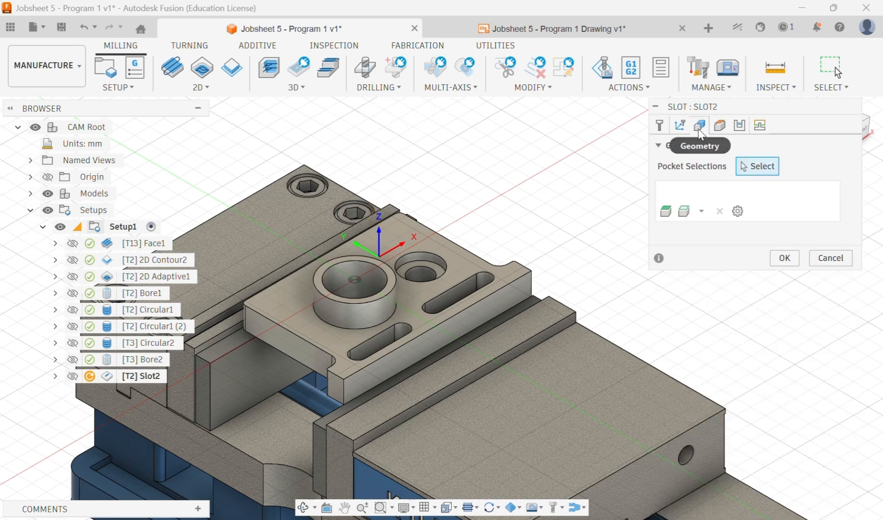
pyautogui.click(370, 345)
pyautogui.click(424, 312)
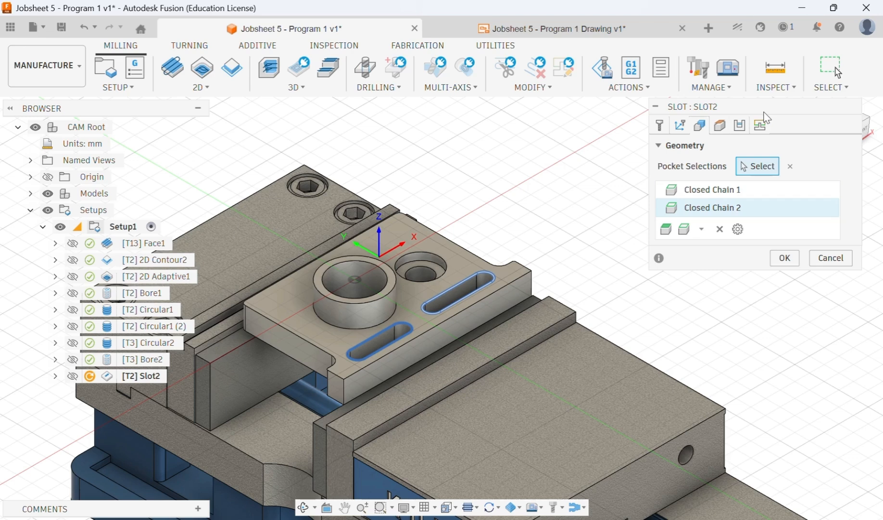
# - Reference the Slot operation's retract height to the model top and its top height to the selected contours
pyautogui.click(720, 125)
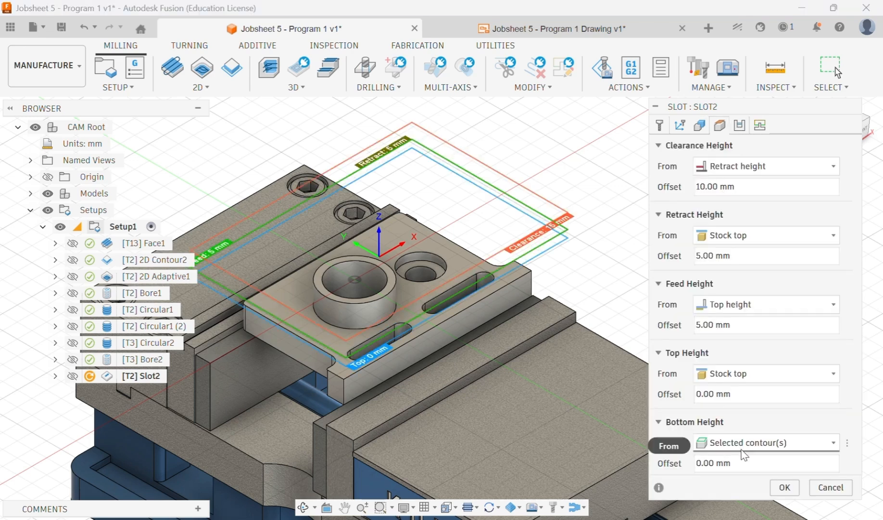
pyautogui.click(731, 238)
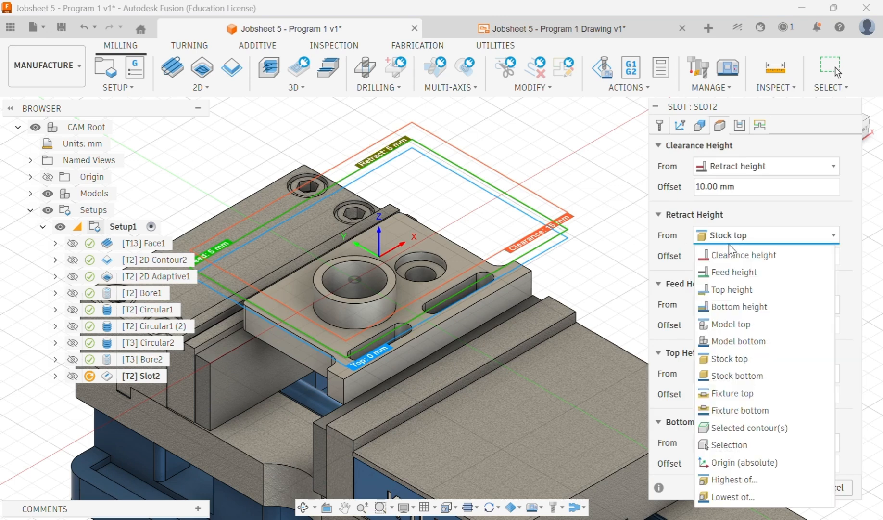
pyautogui.click(729, 324)
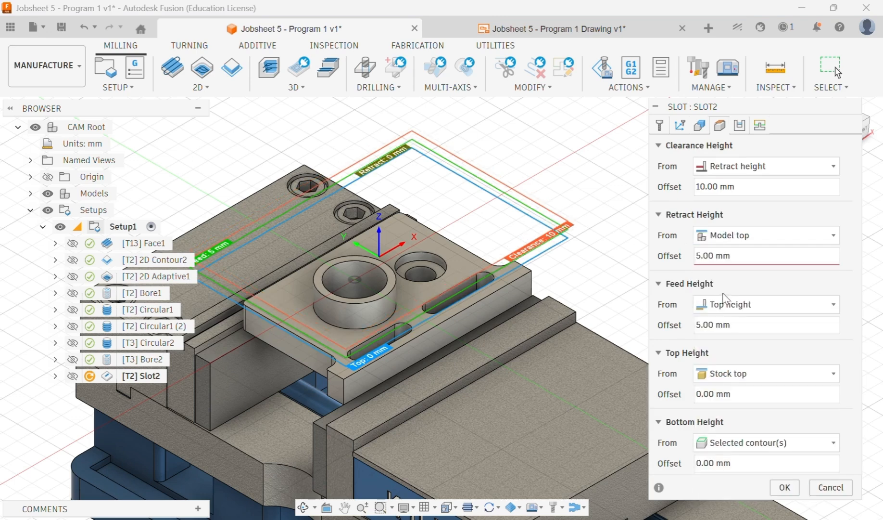
pyautogui.click(724, 374)
pyautogui.click(731, 181)
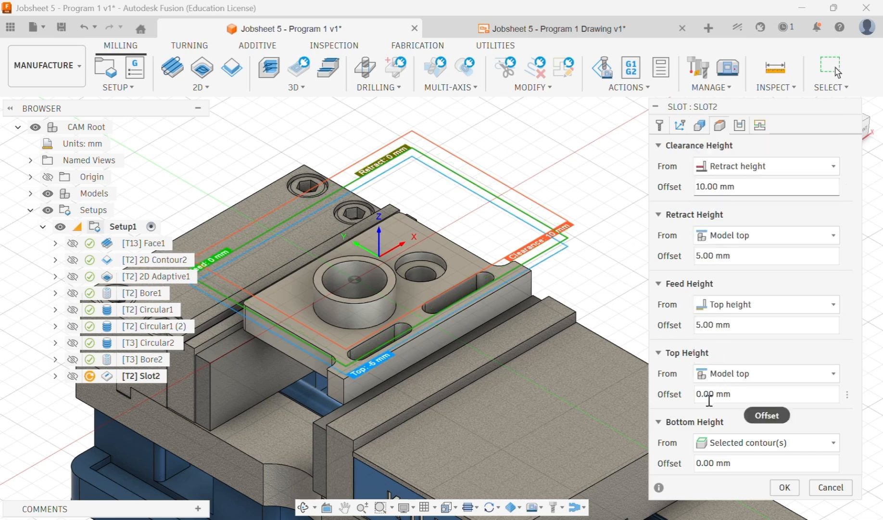
pyautogui.click(720, 374)
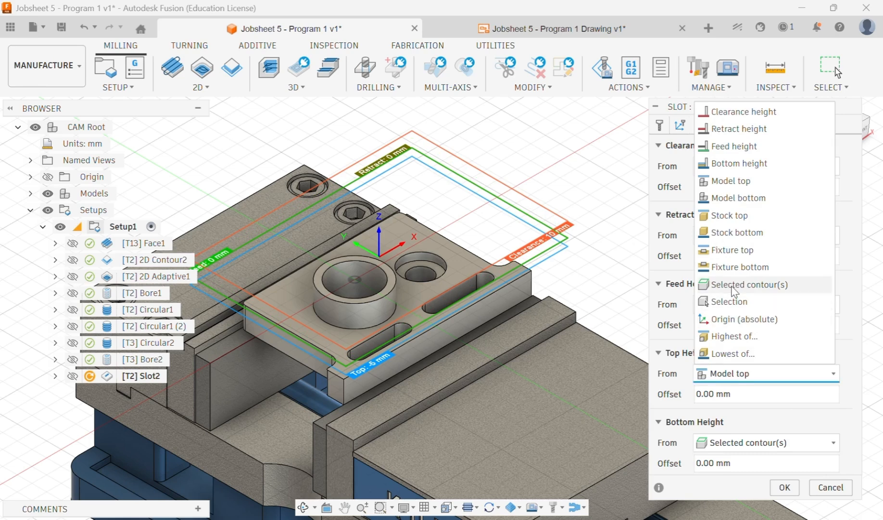
pyautogui.click(734, 284)
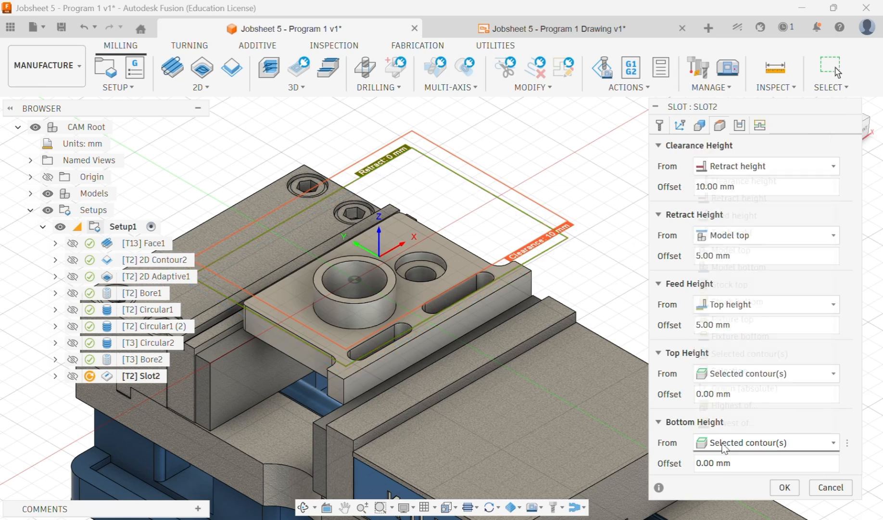
# - Set the Slot operation's bottom height to a -10 mm offset from the selected contours
pyautogui.click(726, 445)
pyautogui.click(725, 447)
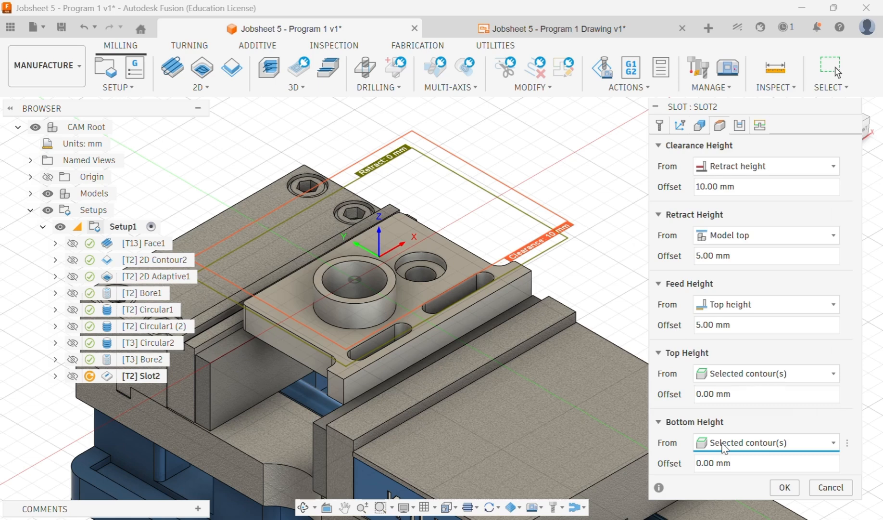
pyautogui.press('Tab')
pyautogui.write('-10')
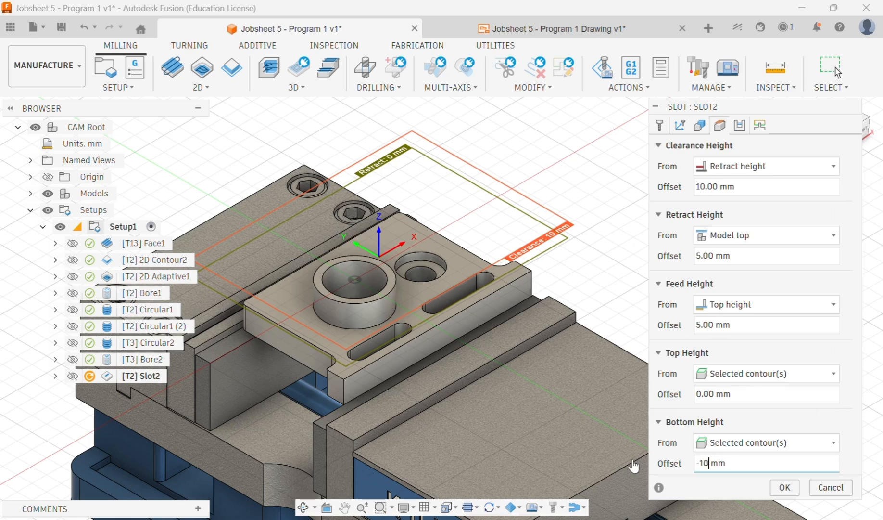
pyautogui.click(770, 460)
pyautogui.click(433, 369)
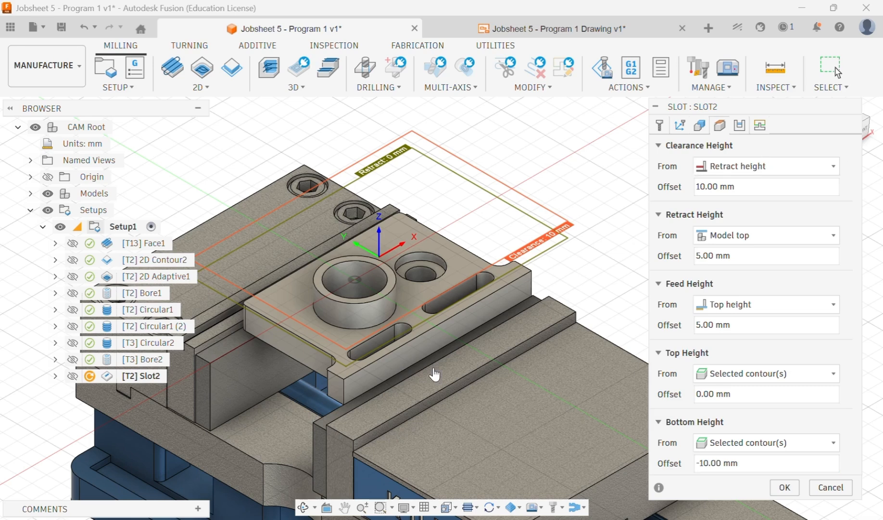
# - Enable Smoothing and Multiple Depths for the Slot operation's passes
pyautogui.click(761, 127)
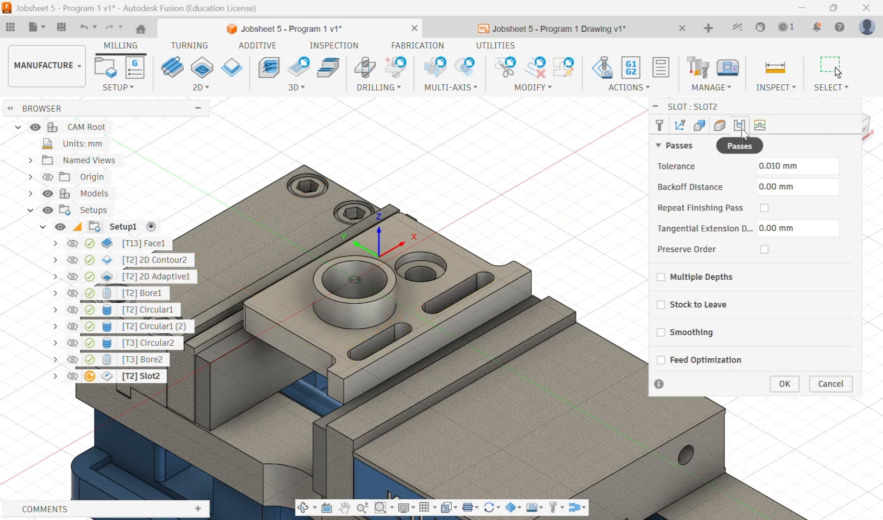
pyautogui.click(662, 332)
pyautogui.click(661, 277)
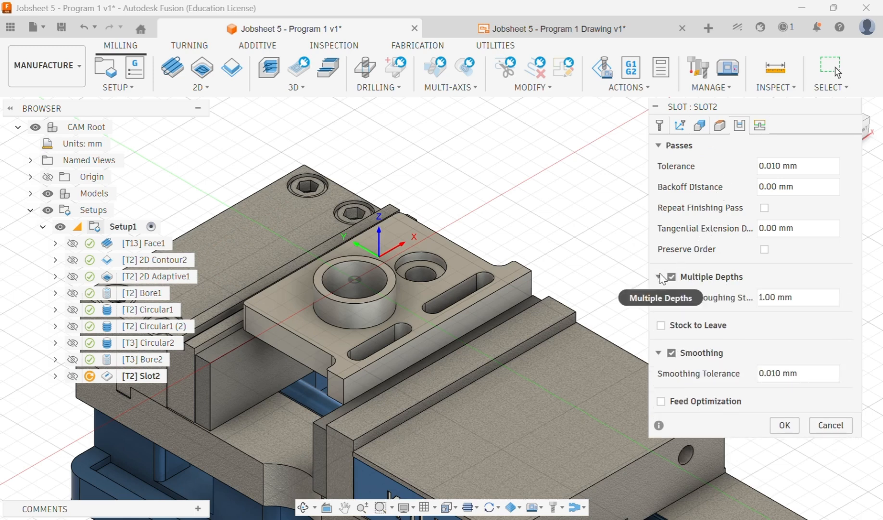
# - Review the Slot operation's ramp settings, set the maximum ramp stepdown to 0.5 mm, and return to the pass settings
pyautogui.click(759, 126)
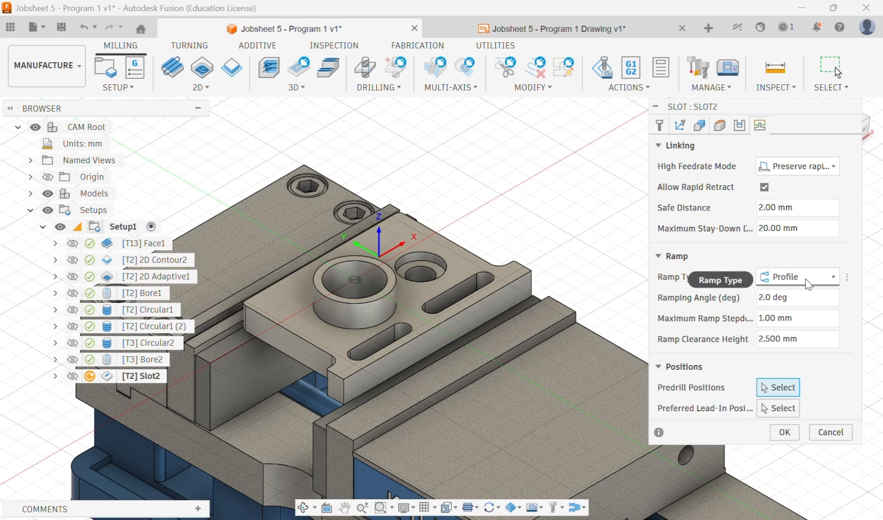
pyautogui.moveTo(805, 296)
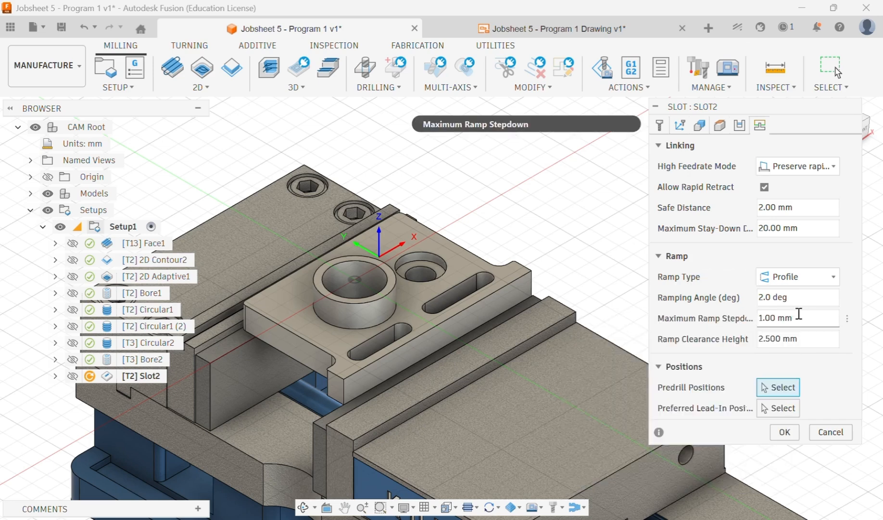
pyautogui.moveTo(799, 313)
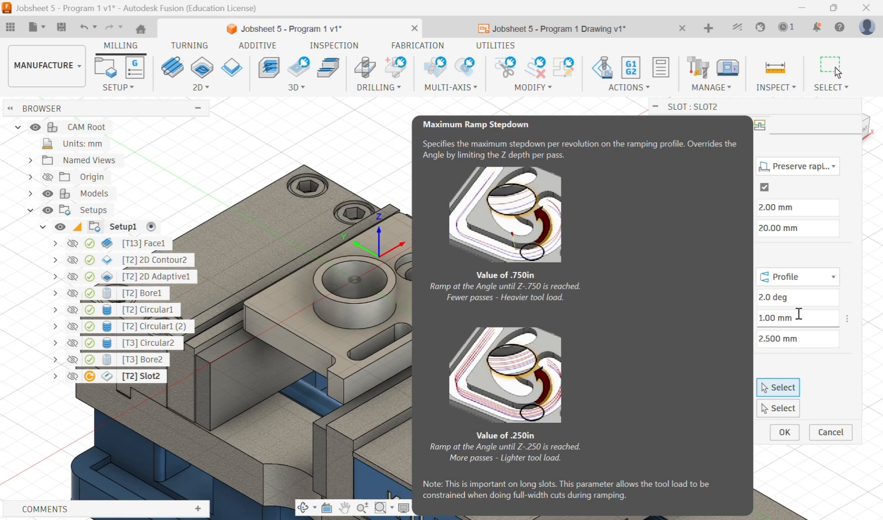
pyautogui.moveTo(803, 338)
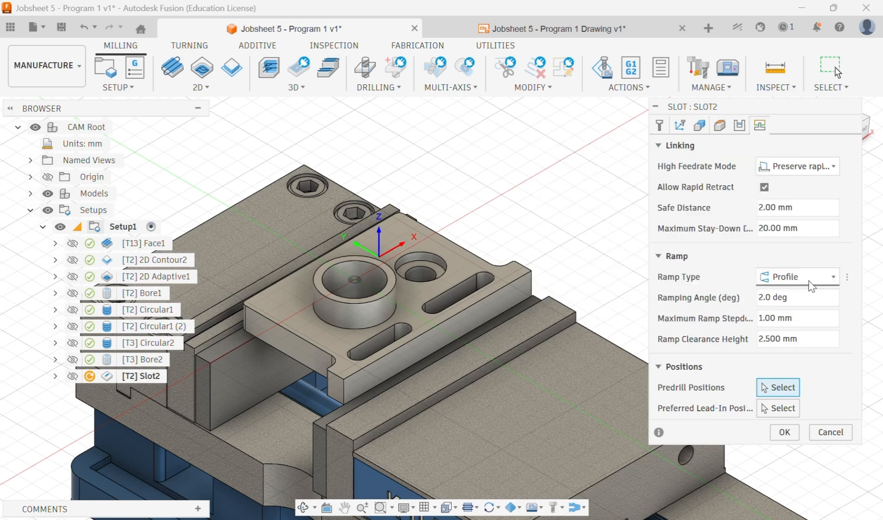
pyautogui.doubleClick(766, 318)
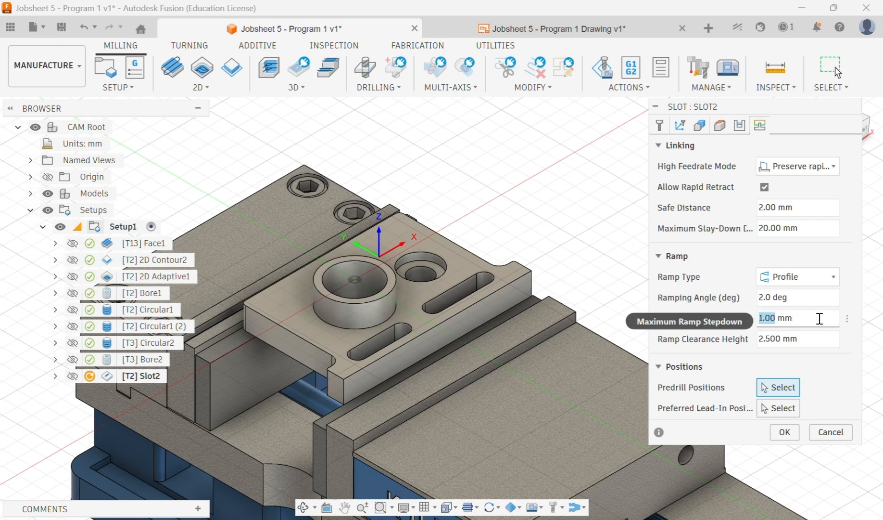
pyautogui.write('0.5')
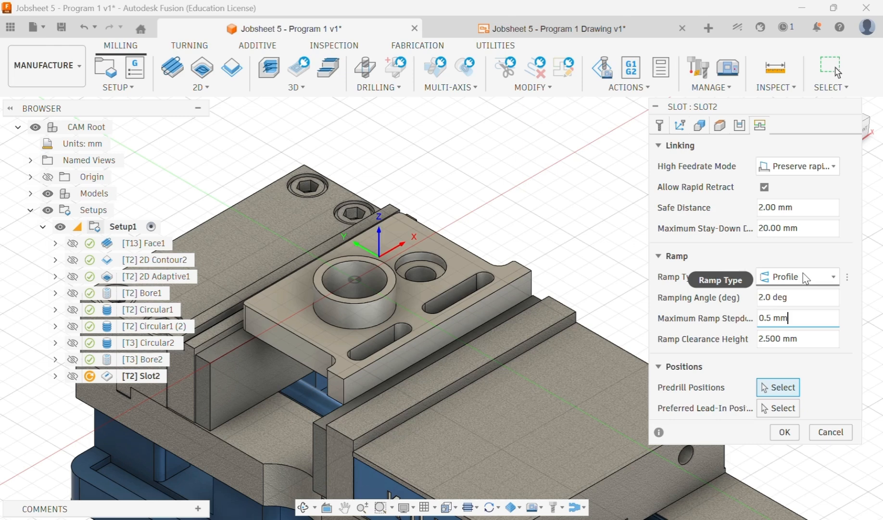
pyautogui.click(740, 125)
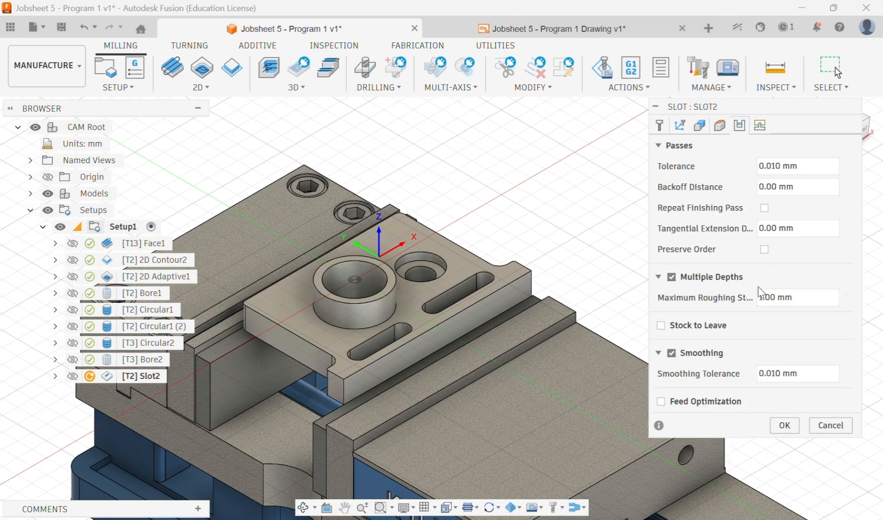
# - Set the Slot operation's maximum roughing stepdown to 0.5 mm and generate its toolpath
pyautogui.click(776, 297)
pyautogui.moveTo(777, 297); pyautogui.dragTo(754, 305)
pyautogui.write('0.5')
pyautogui.click(755, 130)
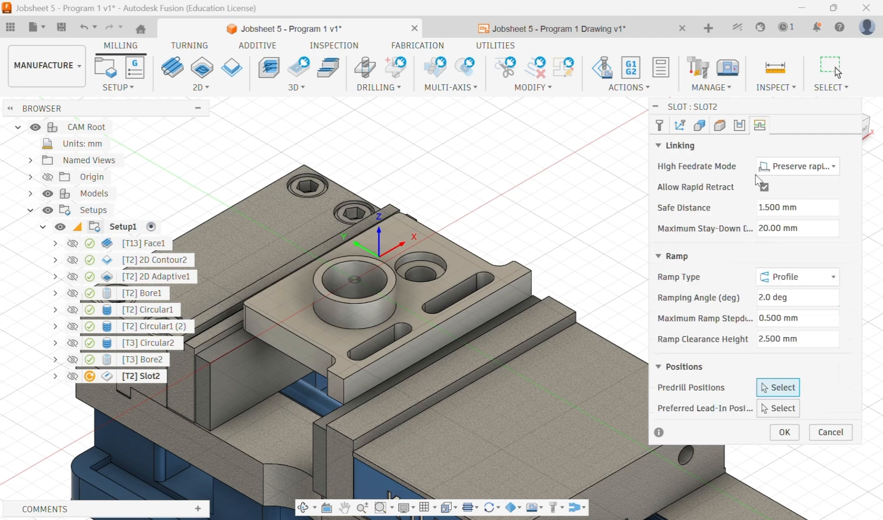
pyautogui.click(783, 431)
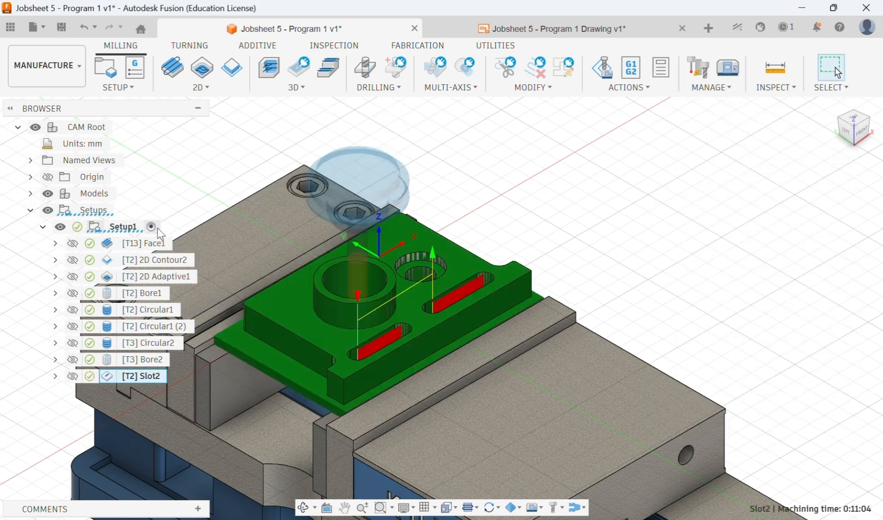
# - Simulate all of Setup1's operations at adjusted playback speed, and exit the simulation
pyautogui.rightClick(149, 376)
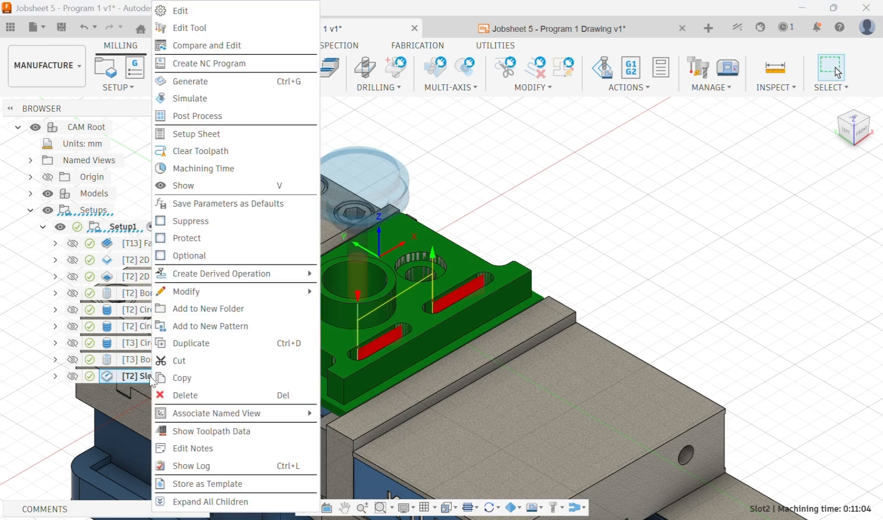
pyautogui.click(124, 227)
pyautogui.rightClick(125, 226)
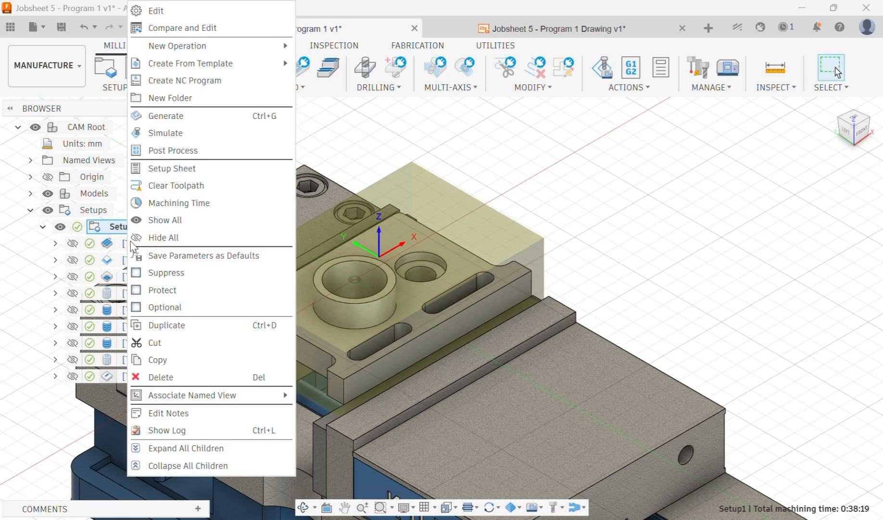
pyautogui.click(182, 131)
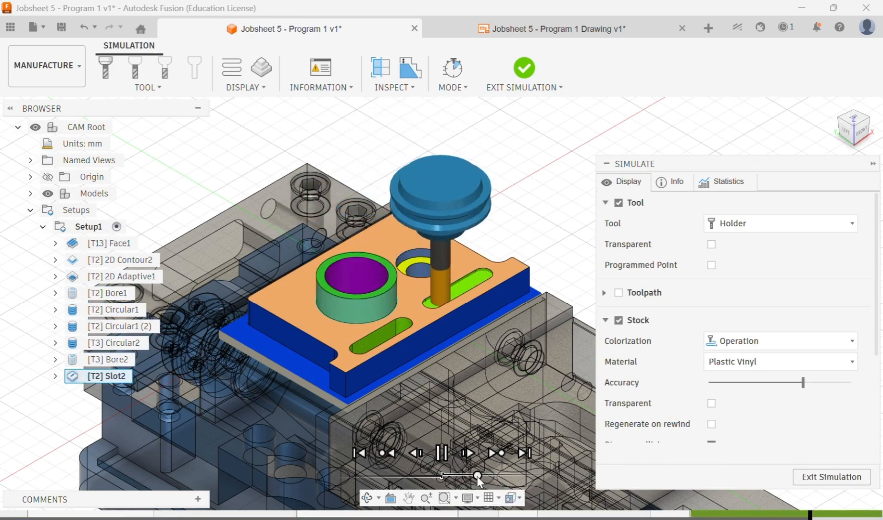
pyautogui.moveTo(495, 475); pyautogui.dragTo(489, 476)
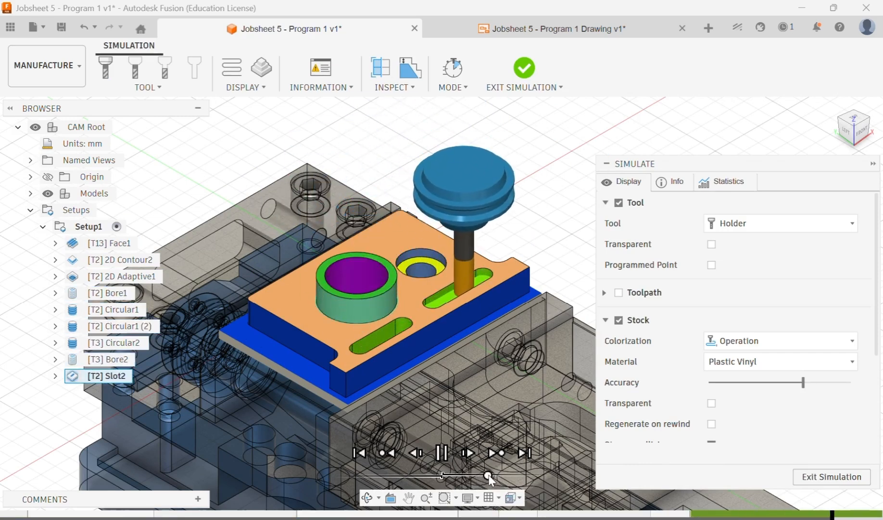
pyautogui.click(822, 476)
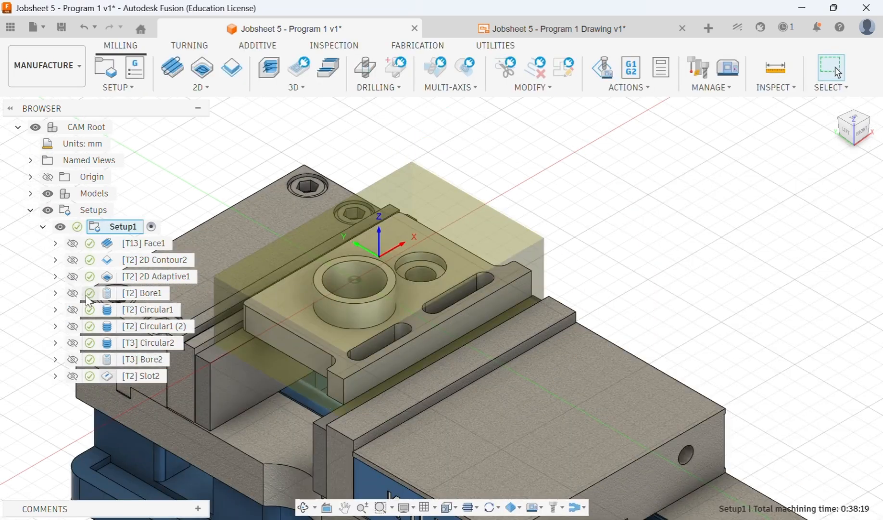
# - Examine which tools are assigned to the Face1, 2D Contour2 and 2D Adaptive1 operations
pyautogui.scroll(-3, 639, 309)
pyautogui.scroll(2, 670, 315)
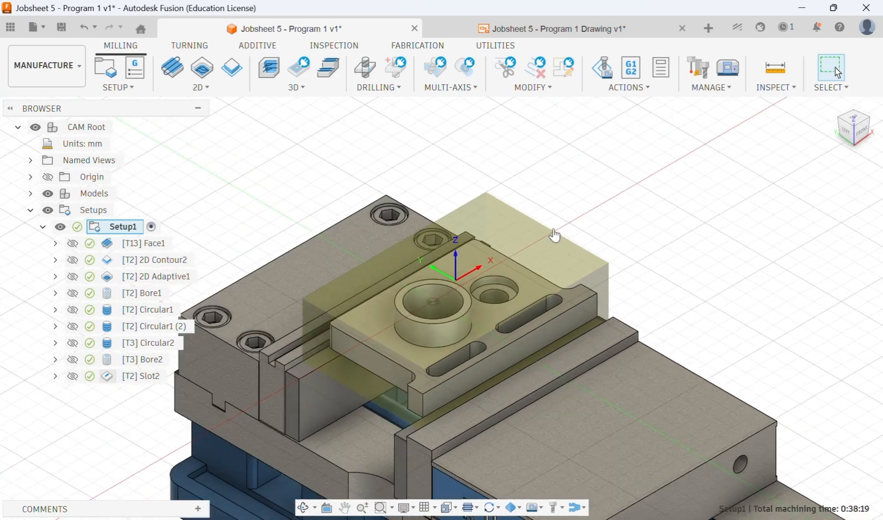
pyautogui.scroll(-2, 556, 237)
pyautogui.scroll(-1, 525, 388)
pyautogui.scroll(4, 524, 399)
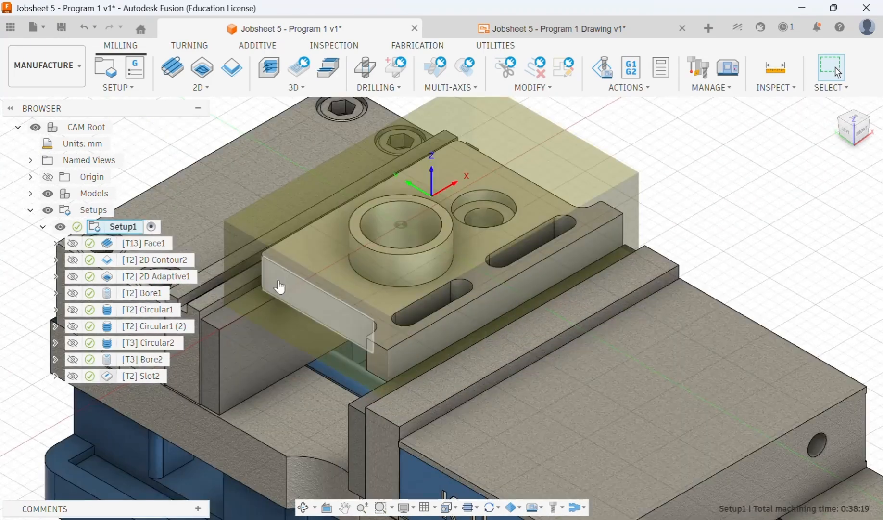
pyautogui.scroll(-2, 278, 288)
pyautogui.click(55, 243)
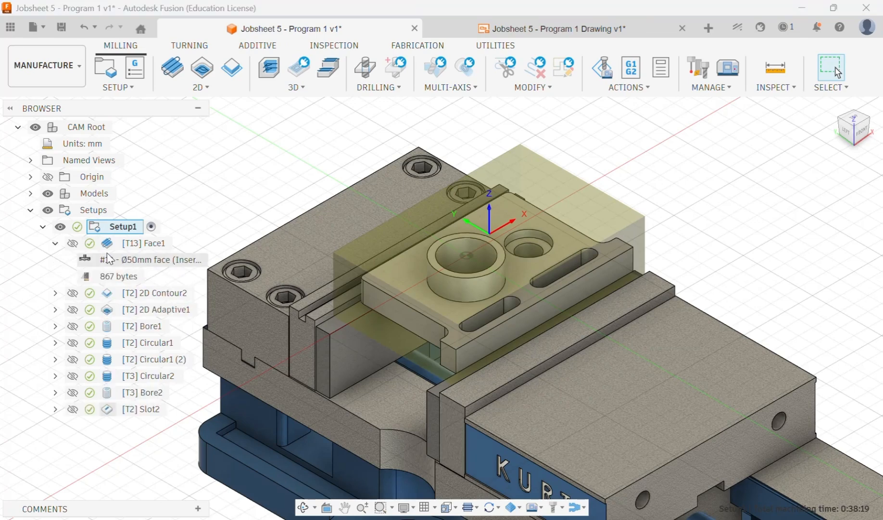
pyautogui.click(55, 243)
pyautogui.click(56, 259)
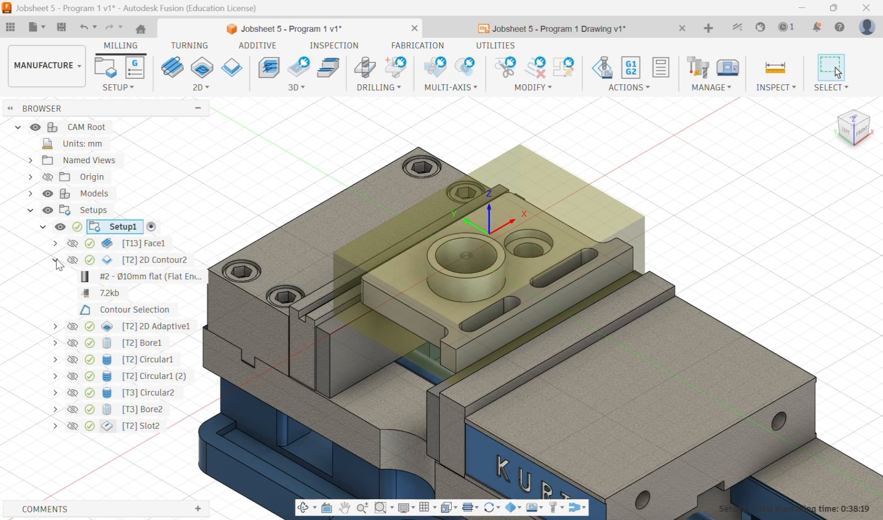
pyautogui.click(55, 259)
pyautogui.click(55, 276)
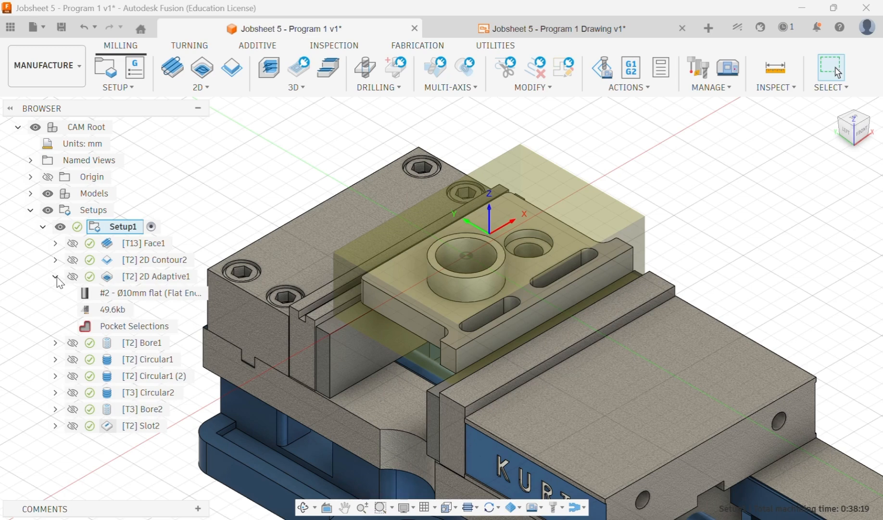
pyautogui.click(55, 277)
# - Examine which tools are assigned to the bore, circular and slot operations in Setup1
pyautogui.click(56, 293)
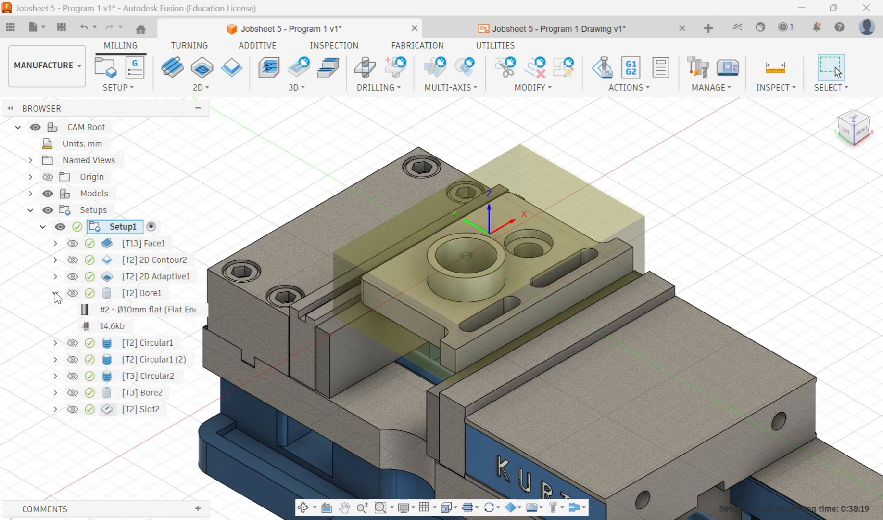
pyautogui.click(55, 293)
pyautogui.click(56, 309)
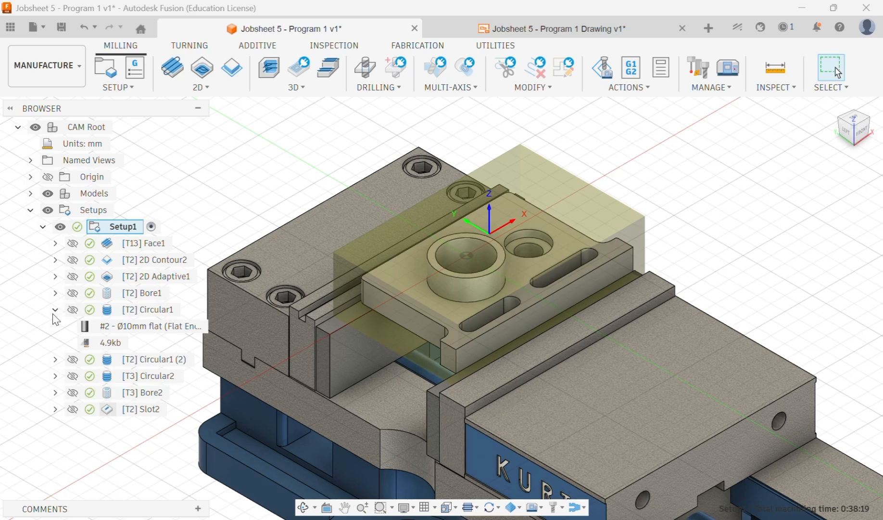
pyautogui.click(55, 309)
pyautogui.click(54, 326)
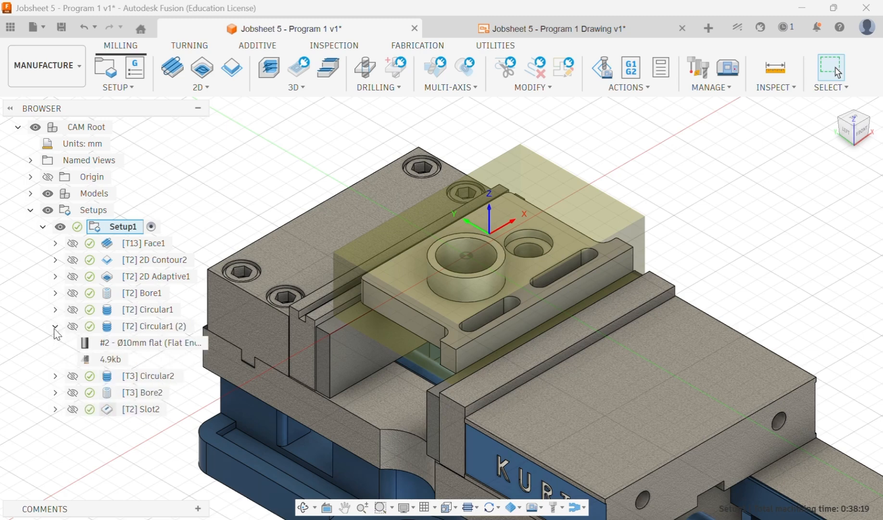
pyautogui.click(54, 326)
pyautogui.click(56, 342)
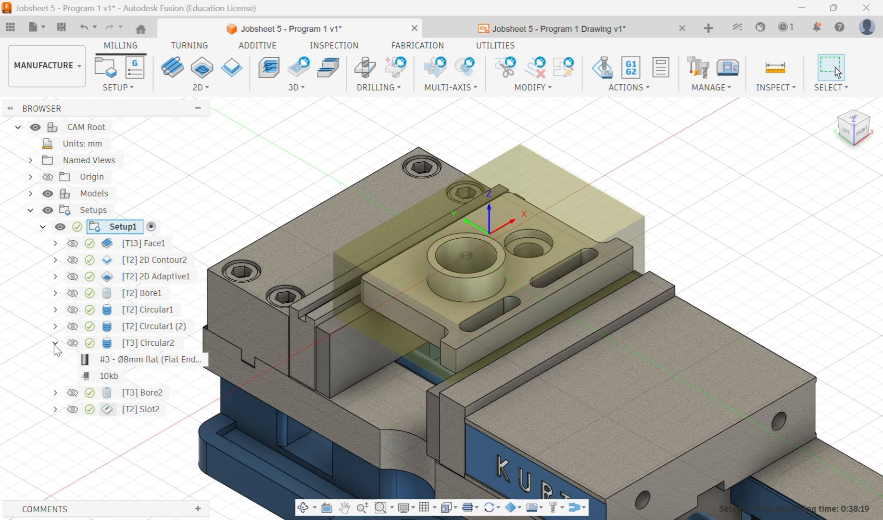
pyautogui.click(55, 342)
pyautogui.click(55, 360)
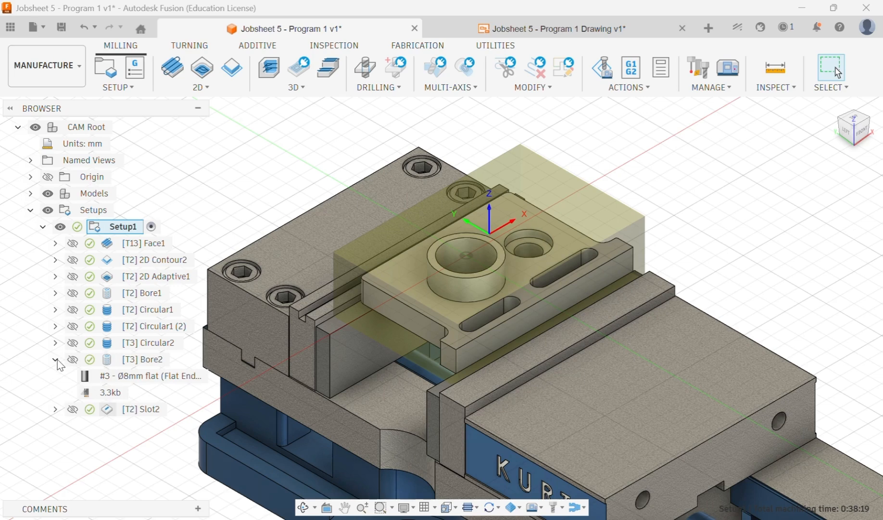
pyautogui.click(56, 360)
pyautogui.click(55, 375)
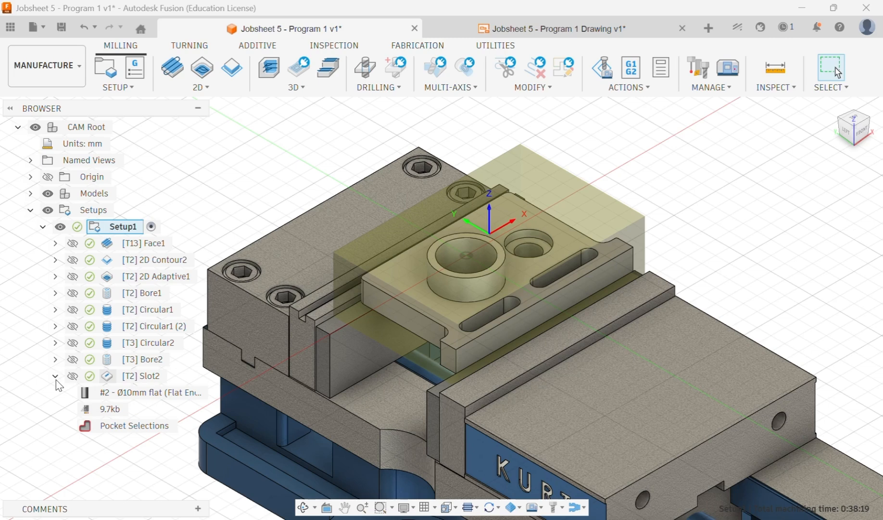
pyautogui.click(56, 378)
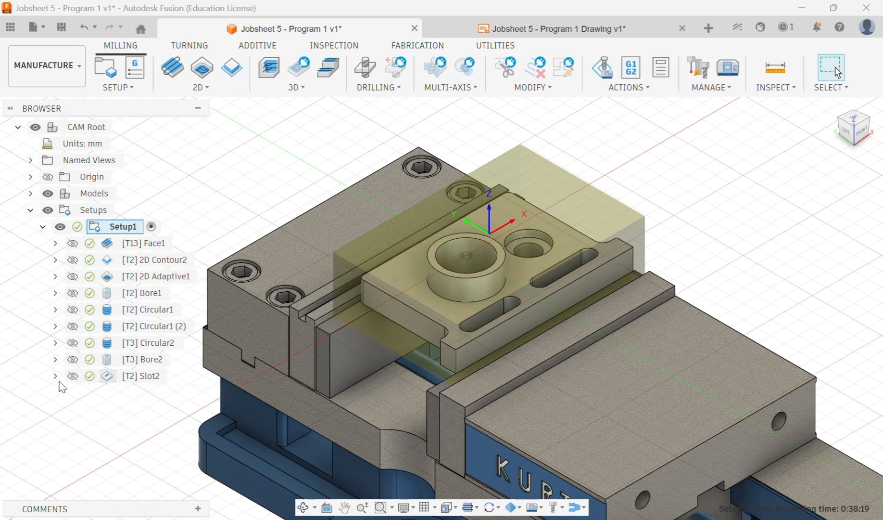
# - Rename the 2D Contour2 operation as "Roughing 1 - 2D Contour2"
pyautogui.rightClick(172, 262)
pyautogui.click(129, 262)
pyautogui.click(125, 263)
pyautogui.press('capslock')
pyautogui.press('capslock')
pyautogui.write('TO')
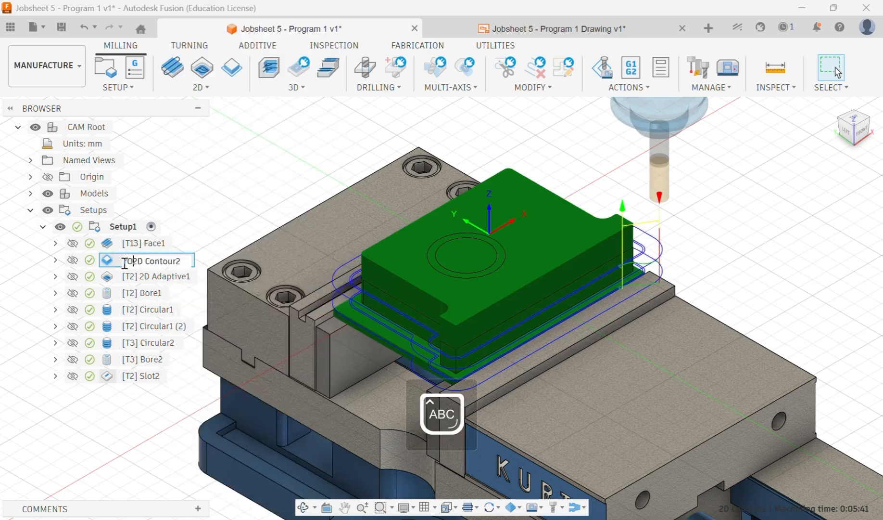
pyautogui.press('BackSpace')
pyautogui.press('BackSpace')
pyautogui.press('capslock')
pyautogui.write('Roughing 1 -')
pyautogui.press('Return')
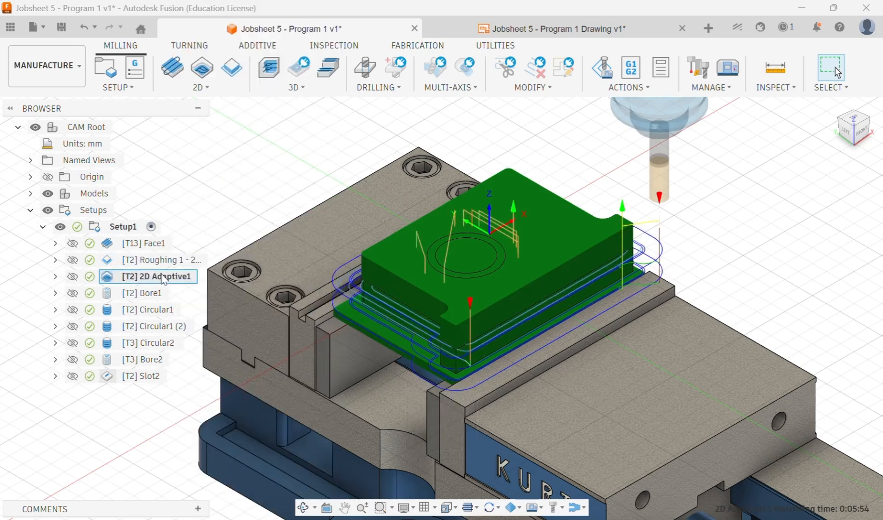
# - Rename the 2D Adaptive1 operation as "Roughing 2 - 2D Adaptive1"
pyautogui.click(164, 276)
pyautogui.click(126, 277)
pyautogui.press('capslock')
pyautogui.write('Roughing 2 -')
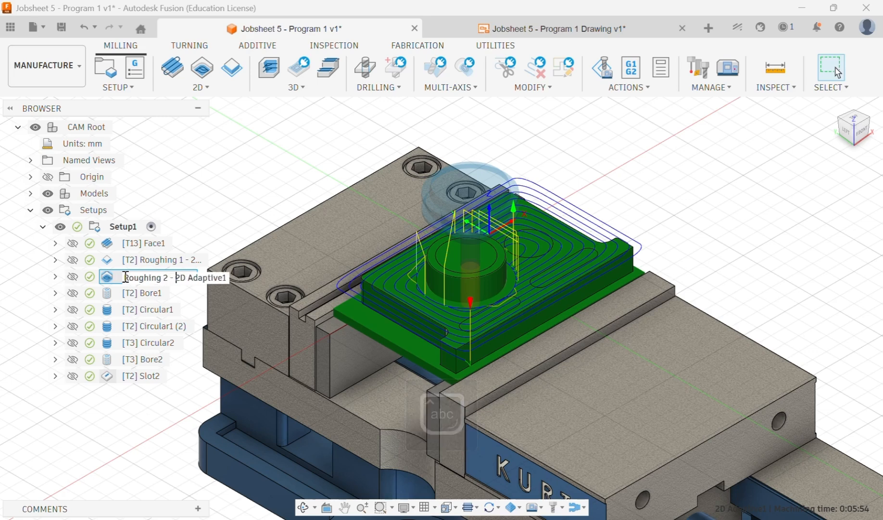
pyautogui.press('Return')
# - Rename the Bore1 operation as "Hole Making 1 - Bore1"
pyautogui.click(140, 293)
pyautogui.rightClick(139, 293)
pyautogui.click(129, 293)
pyautogui.click(125, 293)
pyautogui.press('capslock')
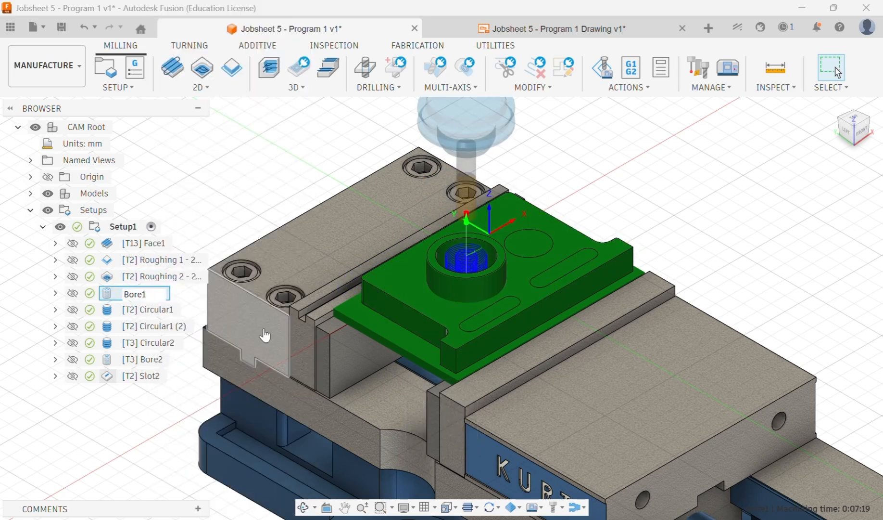
pyautogui.press('capslock')
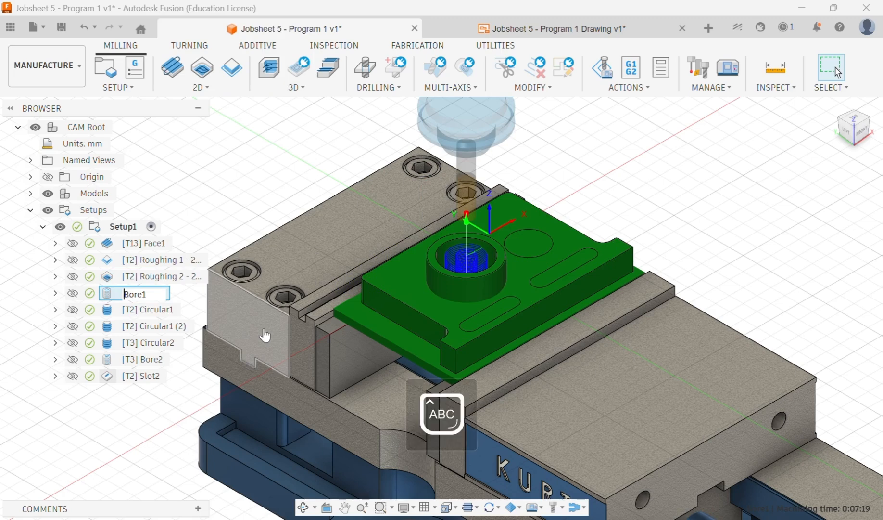
pyautogui.write('H')
pyautogui.press('capslock')
pyautogui.write('ole 1')
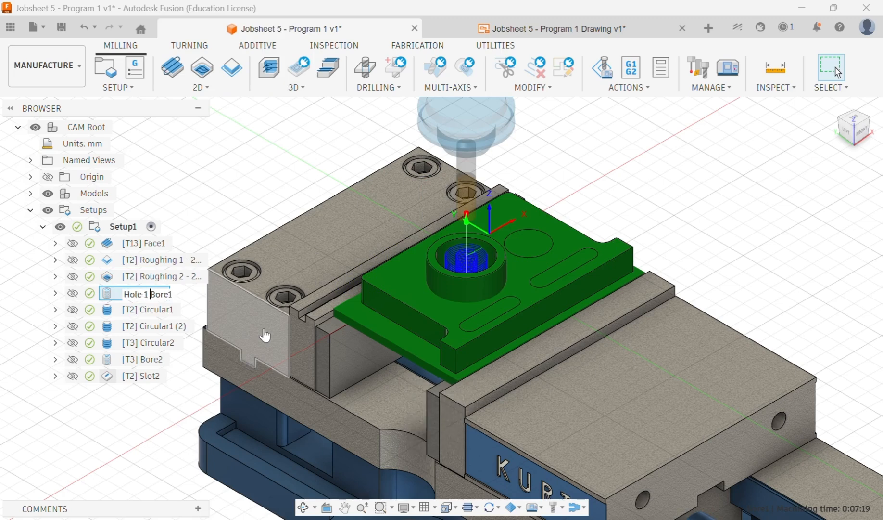
pyautogui.press('BackSpace')
pyautogui.press('BackSpace')
pyautogui.press('capslock')
pyautogui.write('M')
pyautogui.press('capslock')
pyautogui.write('aking 1 -')
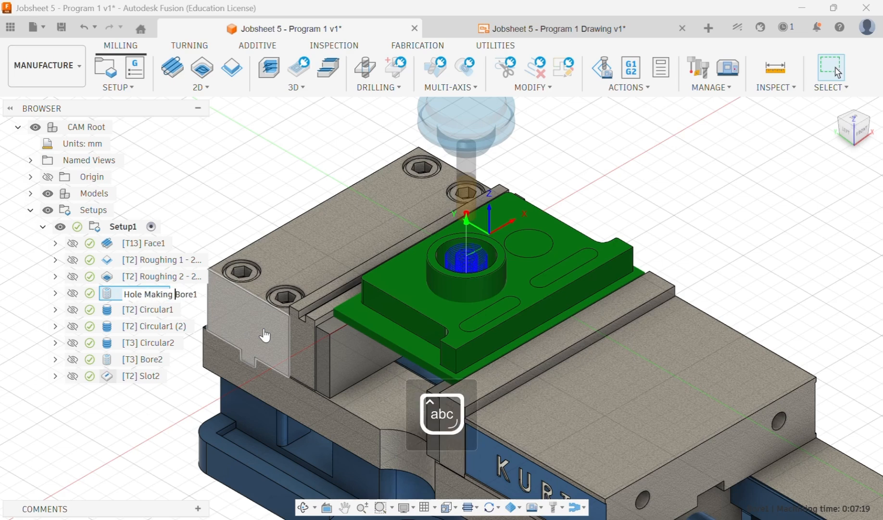
pyautogui.press('Return')
# - Rename the Circular1 operation as "Hole Making 2 - Circular1"
pyautogui.rightClick(147, 312)
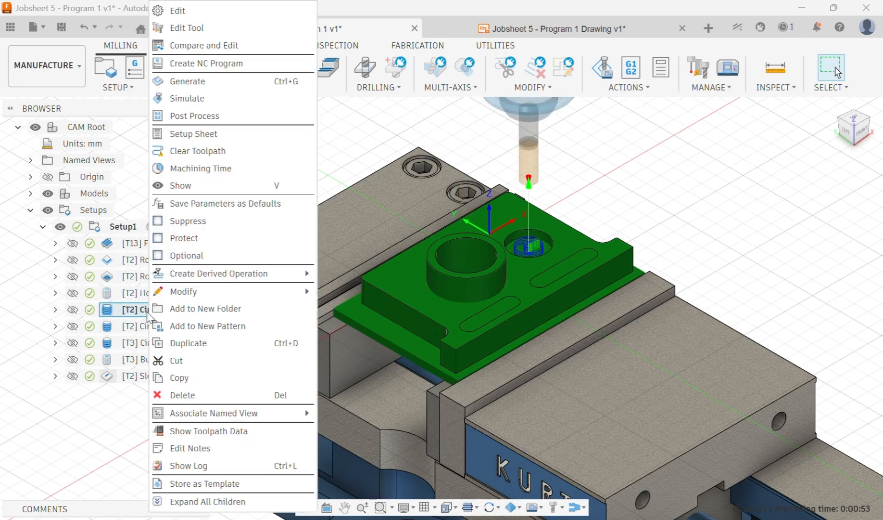
pyautogui.click(138, 310)
pyautogui.press('Left')
pyautogui.press('capslock')
pyautogui.write('H')
pyautogui.press('capslock')
pyautogui.write('ole Making 2 -')
pyautogui.press('Return')
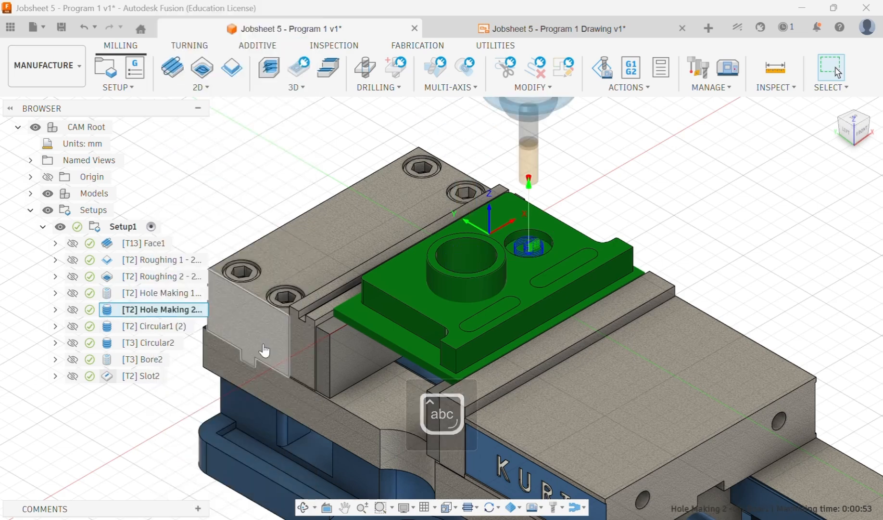
# - Rename the Circular1 (2) operation as "Hole Making 3 - Circular1 (2)"
pyautogui.rightClick(159, 327)
pyautogui.click(127, 327)
pyautogui.press('capslock')
pyautogui.write('H')
pyautogui.press('capslock')
pyautogui.write('ole Making 3 - Circular1 (2')
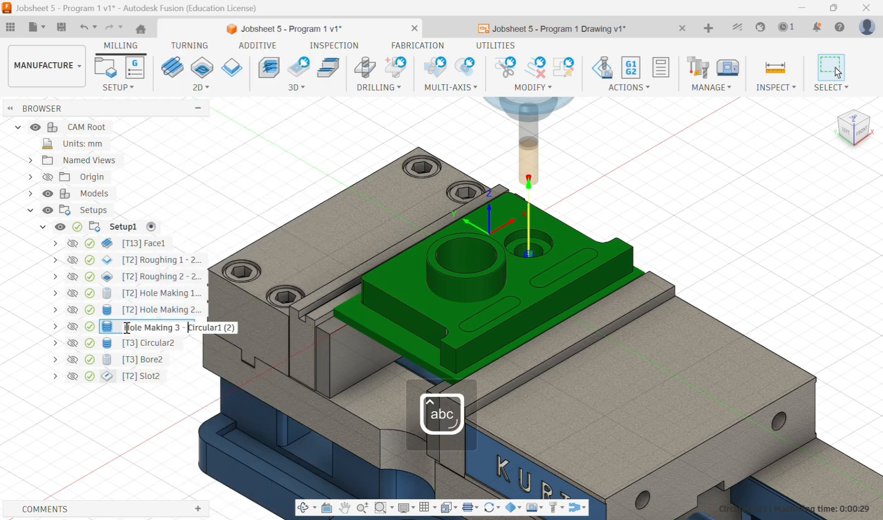
pyautogui.press('Return')
# - Rename the Circular2 operation as "Finishing 1 - Circular2"
pyautogui.click(146, 342)
pyautogui.click(144, 344)
pyautogui.press('Left')
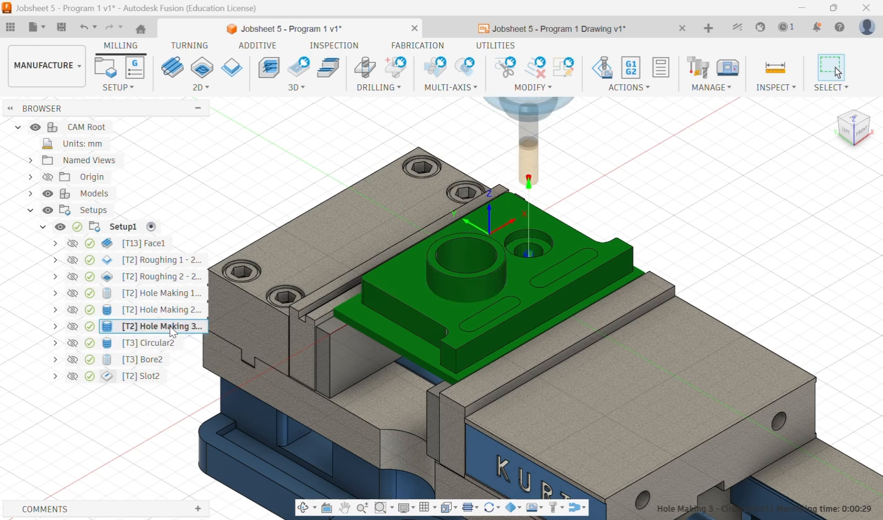
pyautogui.click(146, 342)
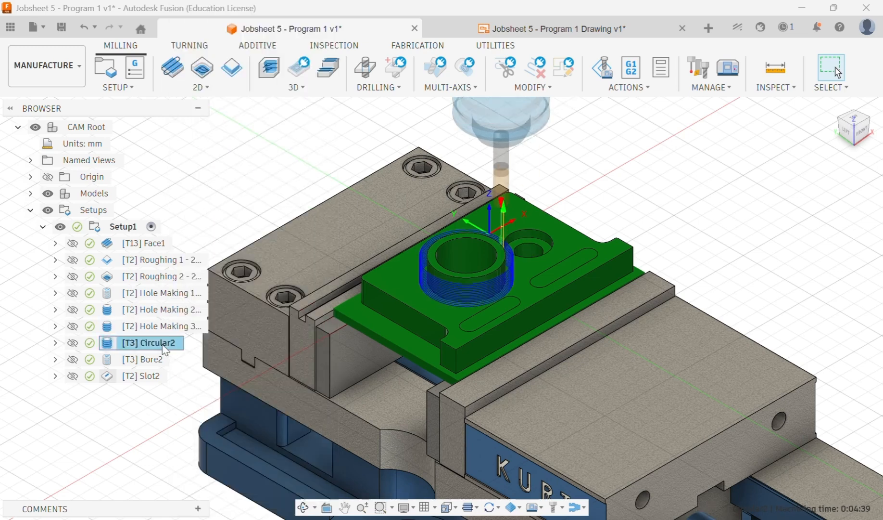
pyautogui.click(145, 345)
pyautogui.press('capslock')
pyautogui.write('F')
pyautogui.press('capslock')
pyautogui.write('inishing 1 -')
pyautogui.press('Return')
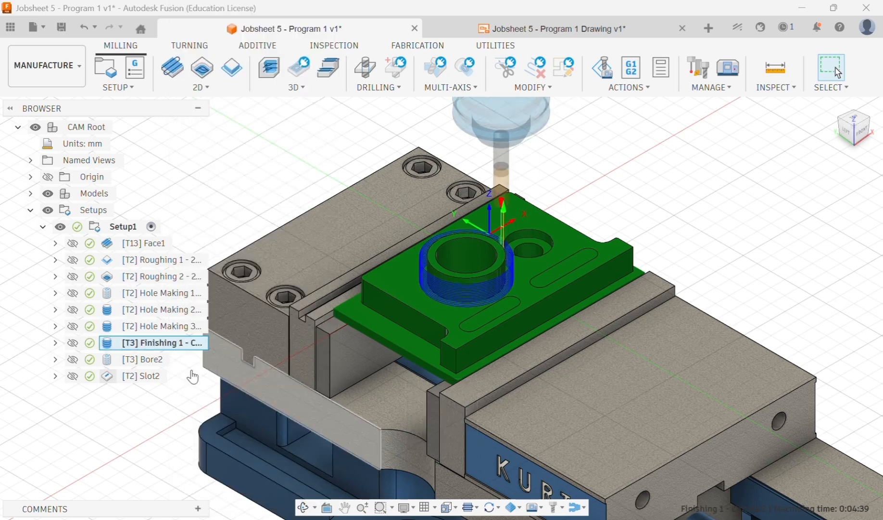
# - Rename the Bore2 operation as "Finishing 2 - Bore2"
pyautogui.click(140, 360)
pyautogui.click(126, 361)
pyautogui.write('Finishing 2 -')
pyautogui.press('Return')
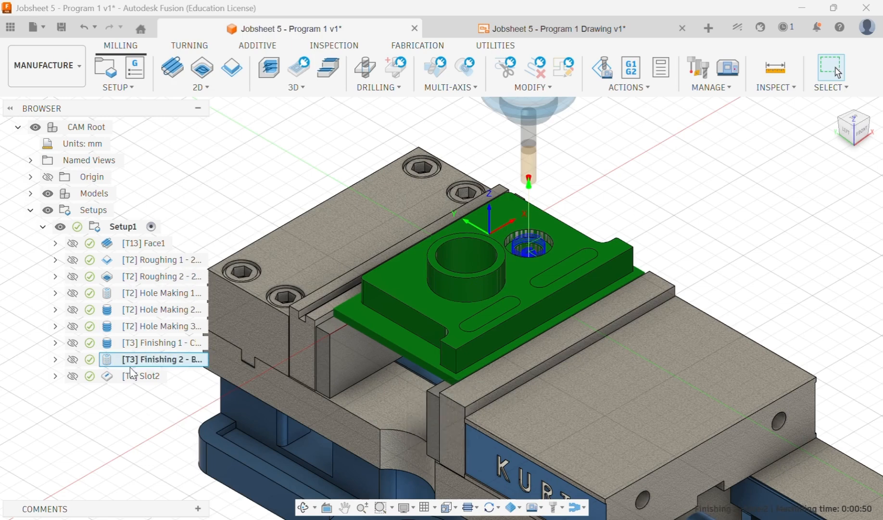
# - Move the Slot2 operation directly after Hole Making 3 and ahead of Finishing 1 in Setup1
pyautogui.click(144, 380)
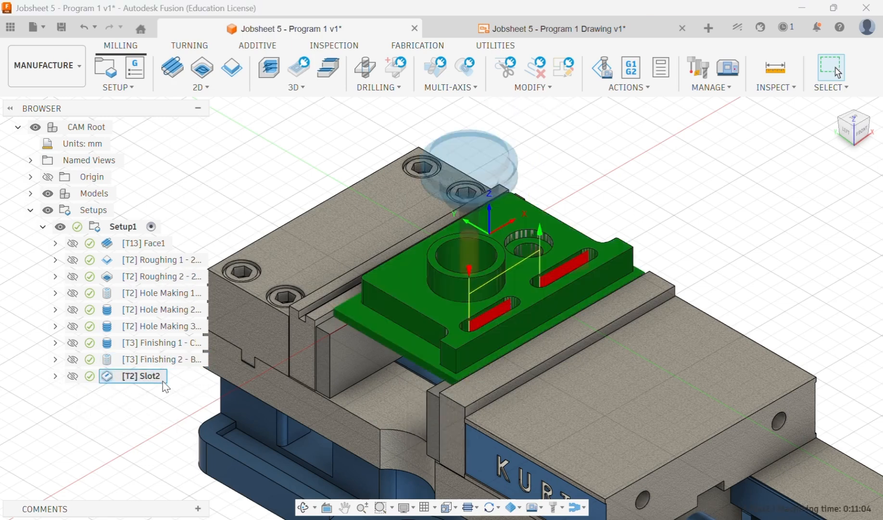
pyautogui.click(163, 382)
pyautogui.click(157, 375)
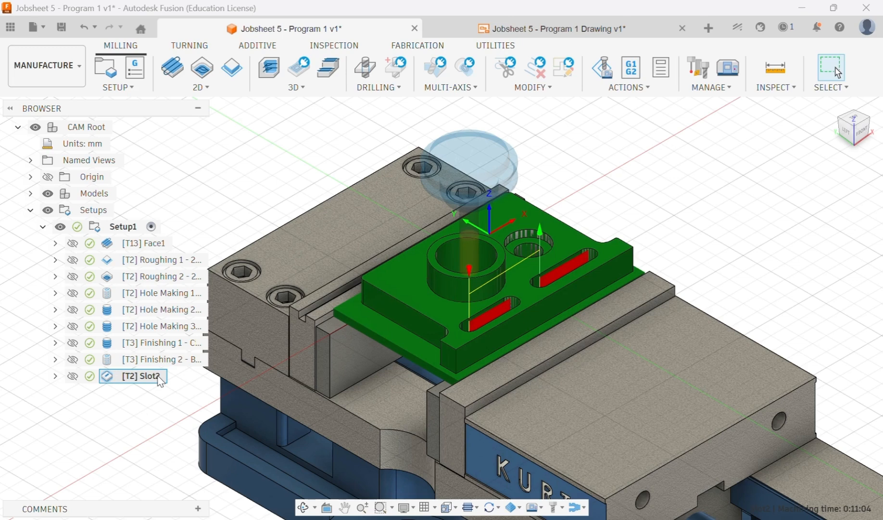
pyautogui.moveTo(160, 380); pyautogui.dragTo(164, 346)
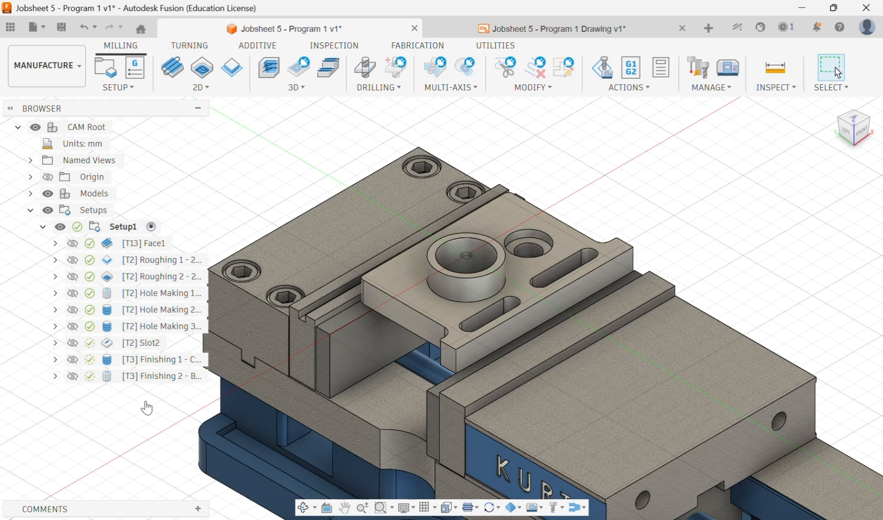
# - Review the toolpath of each Setup1 operation in machining order, from Face1 through Finishing 2 - Bore2
pyautogui.click(147, 243)
pyautogui.click(148, 261)
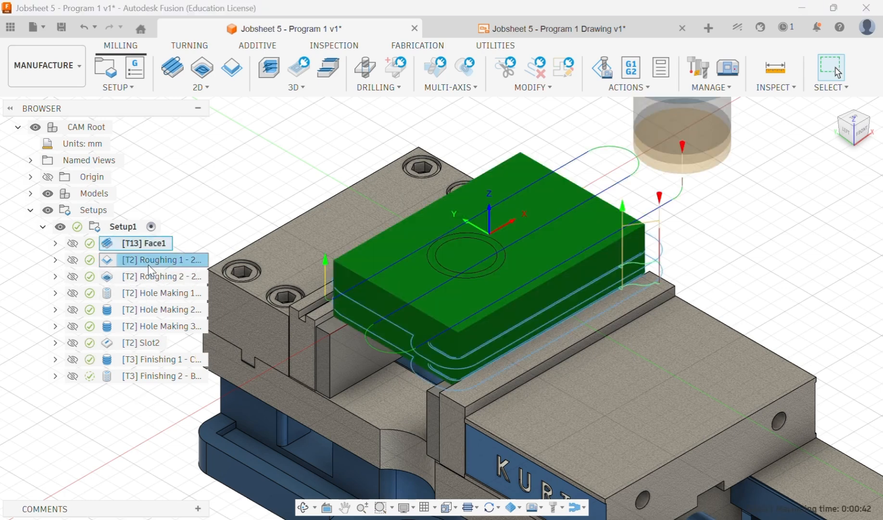
pyautogui.click(151, 276)
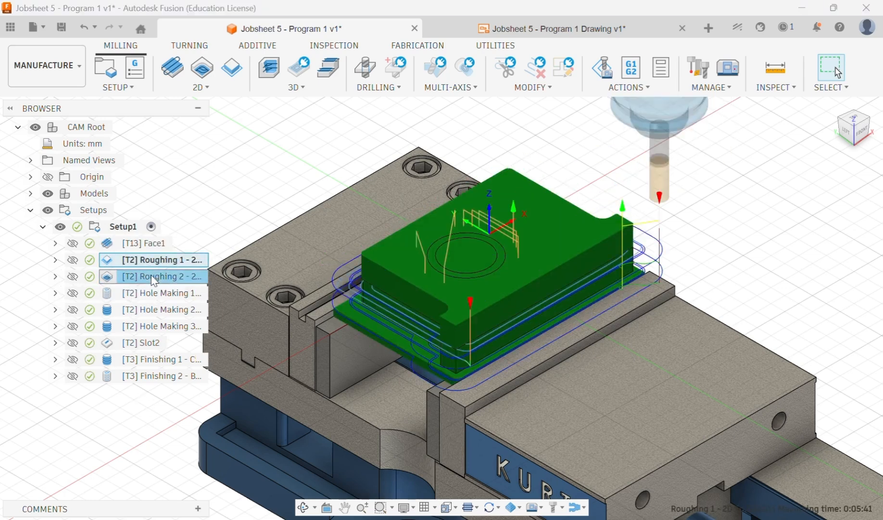
pyautogui.click(156, 293)
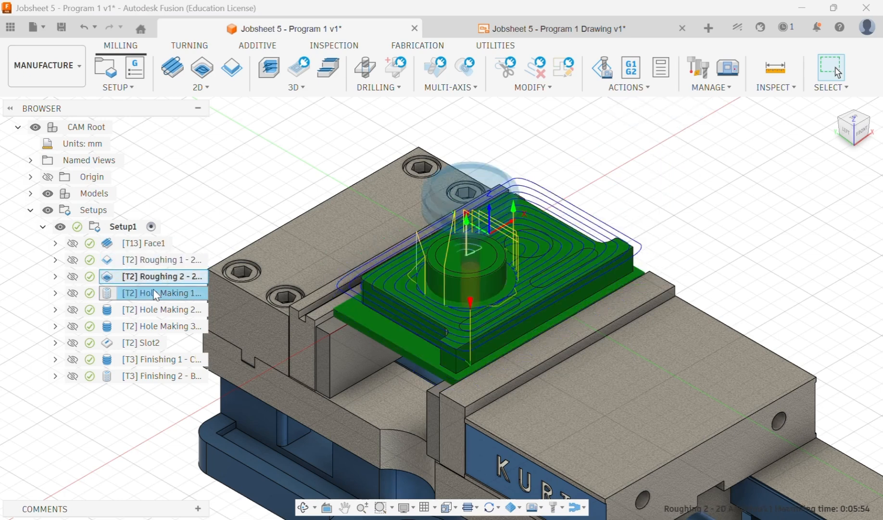
pyautogui.click(158, 313)
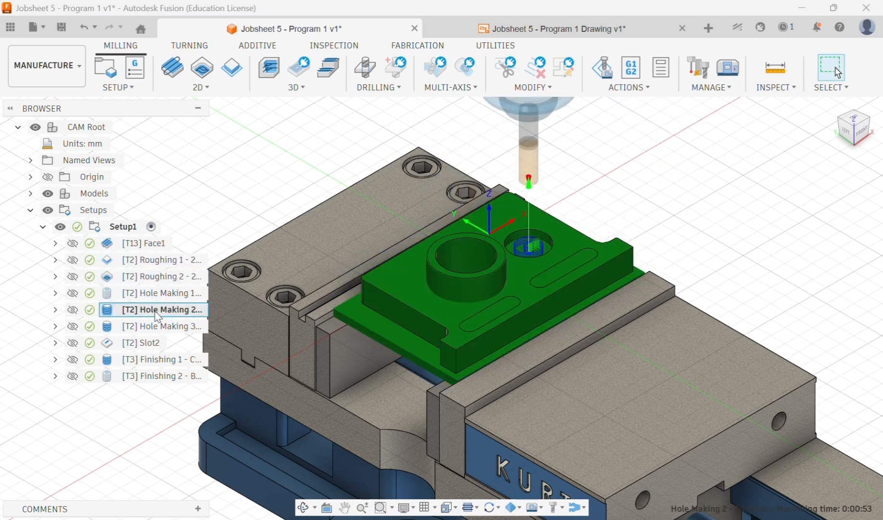
pyautogui.click(158, 326)
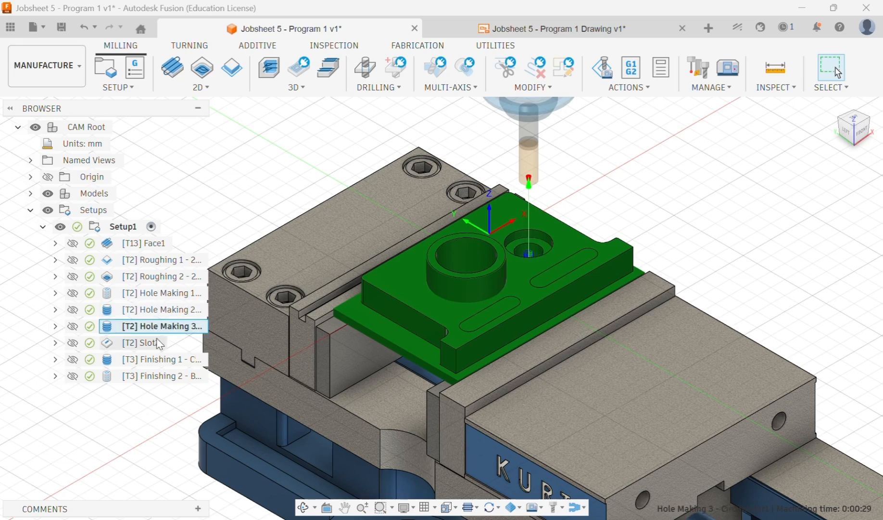
pyautogui.click(159, 344)
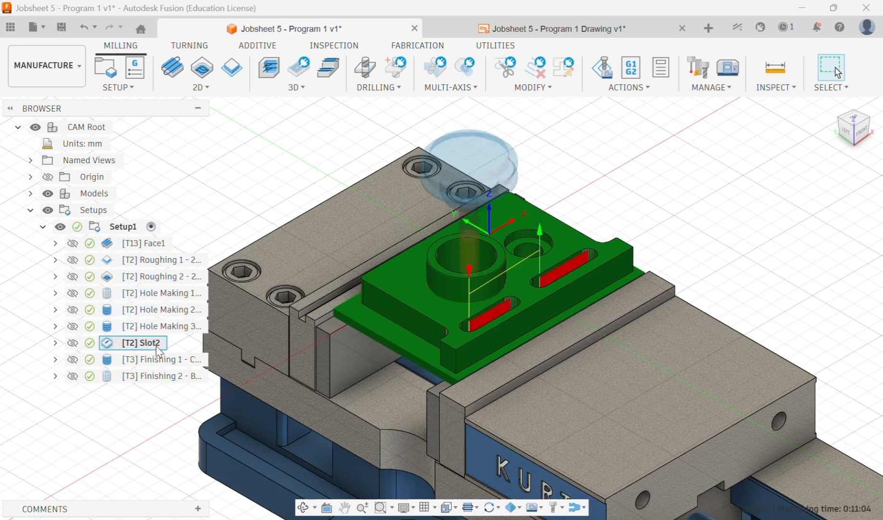
pyautogui.click(159, 359)
pyautogui.click(160, 376)
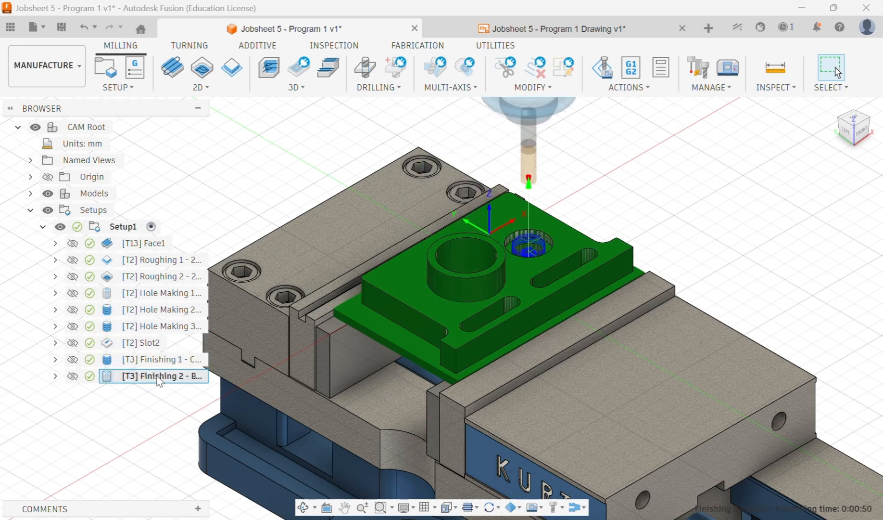
pyautogui.click(153, 420)
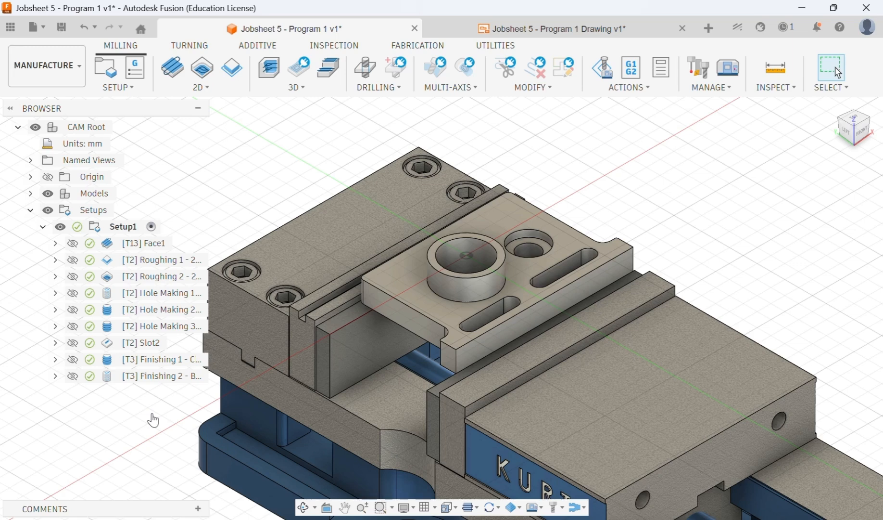
# - Simulate all Setup1 operations from Face1 to Finishing 2 - Bore2, slowing the playback speed partway through
pyautogui.rightClick(89, 243)
pyautogui.click(155, 136)
pyautogui.click(700, 291)
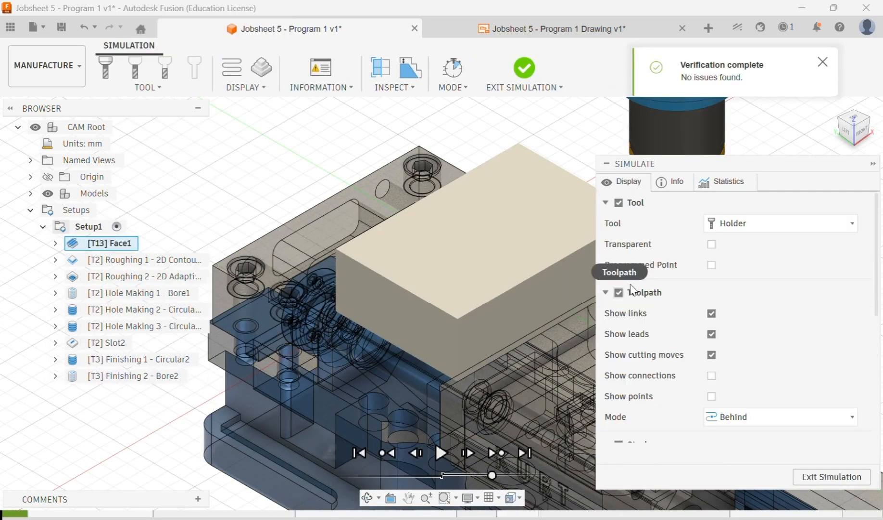
pyautogui.click(441, 453)
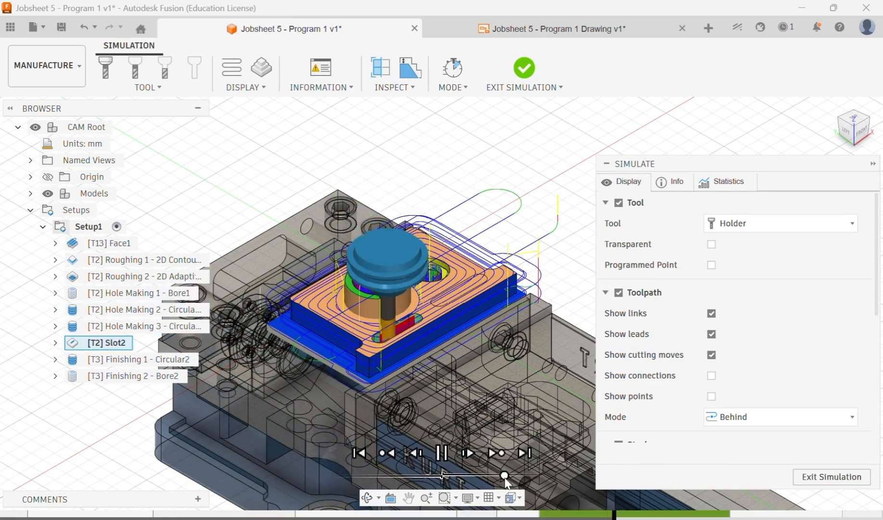
pyautogui.moveTo(504, 477); pyautogui.dragTo(488, 476)
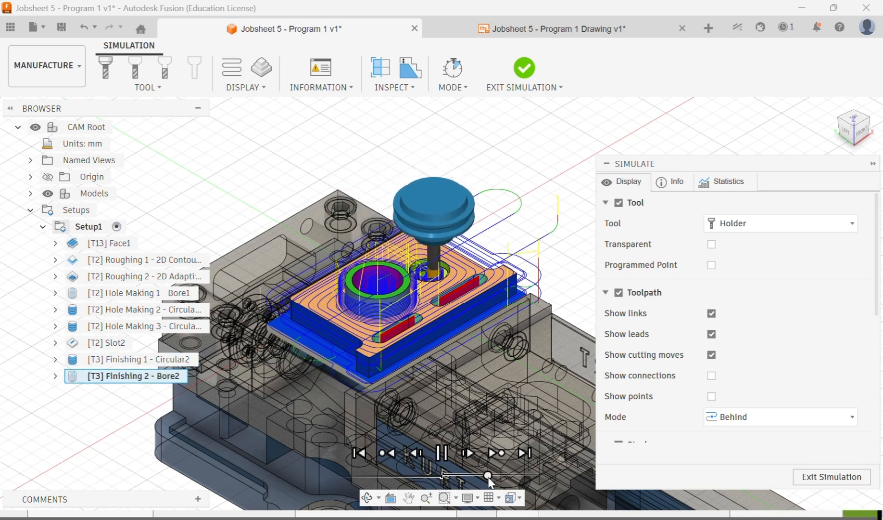
# - Move and enlarge the simulation dialog, and examine the overall machining statistics
pyautogui.moveTo(759, 164); pyautogui.dragTo(722, 111)
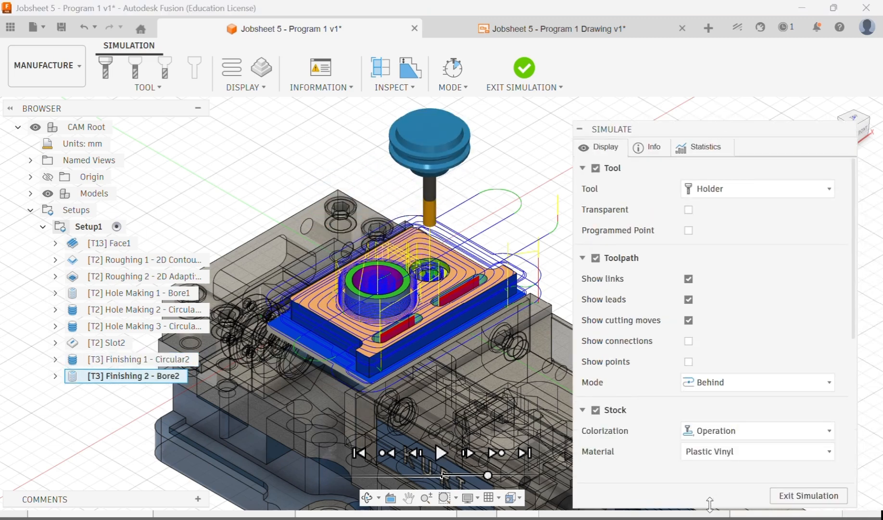
pyautogui.moveTo(725, 428); pyautogui.dragTo(723, 488)
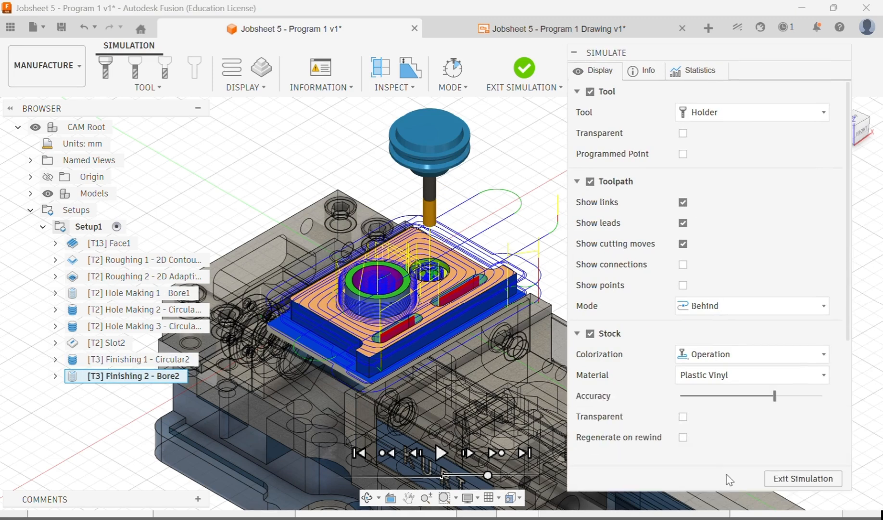
pyautogui.click(639, 75)
pyautogui.click(683, 80)
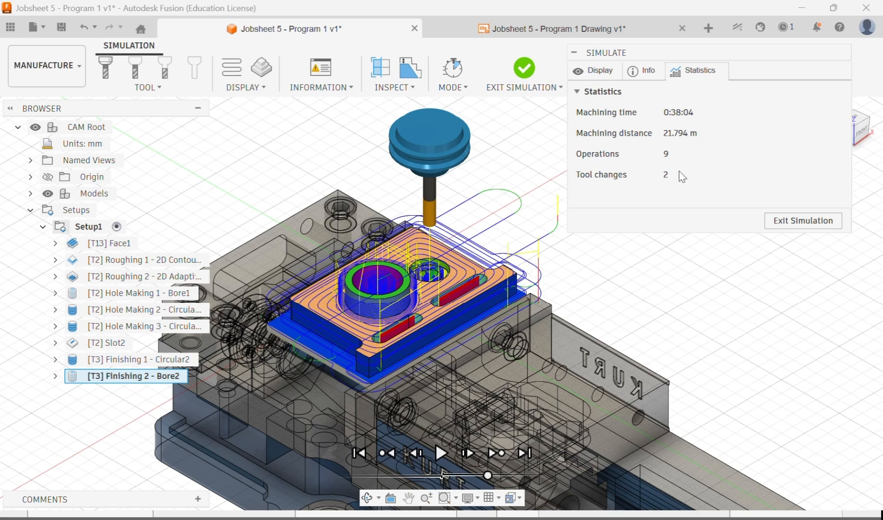
# - Show the simulation's operation details for Face1 and collapse the position details
pyautogui.click(644, 71)
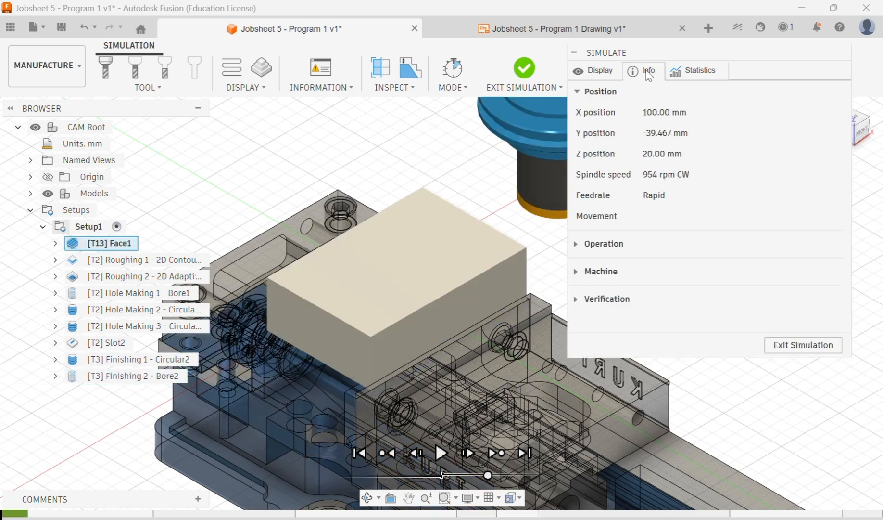
pyautogui.click(577, 244)
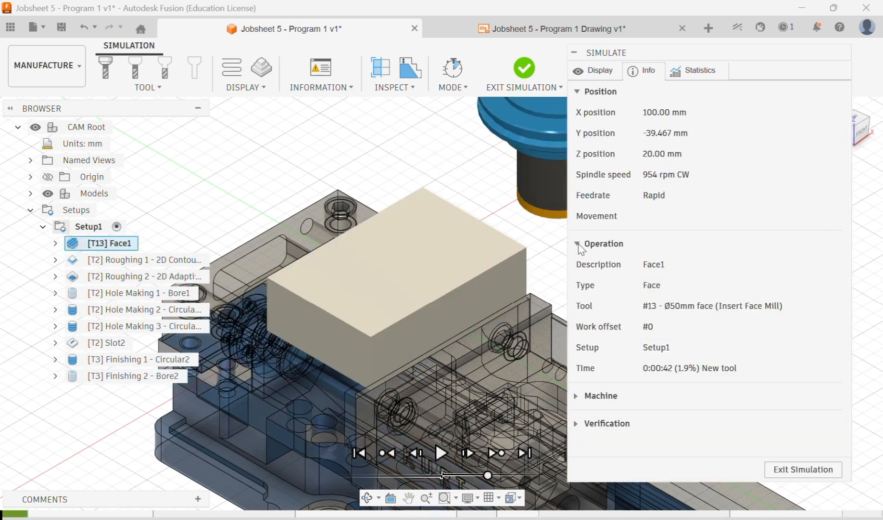
pyautogui.click(577, 91)
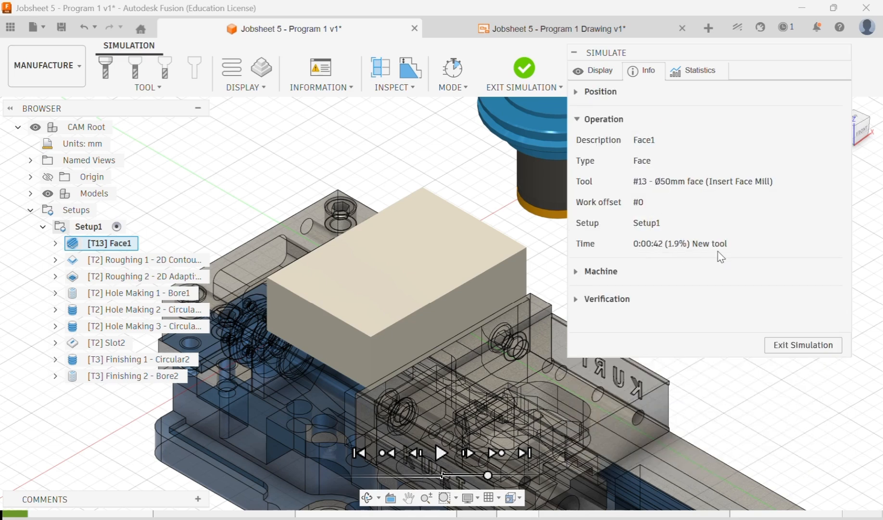
# - Examine the tool and machining time of each operation from Roughing 1 through Finishing 2, and exit the simulation
pyautogui.click(111, 262)
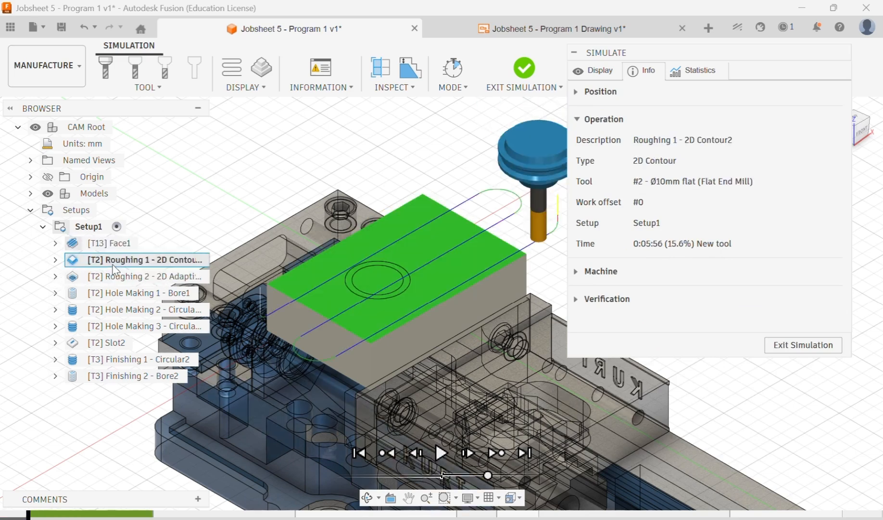
pyautogui.click(115, 277)
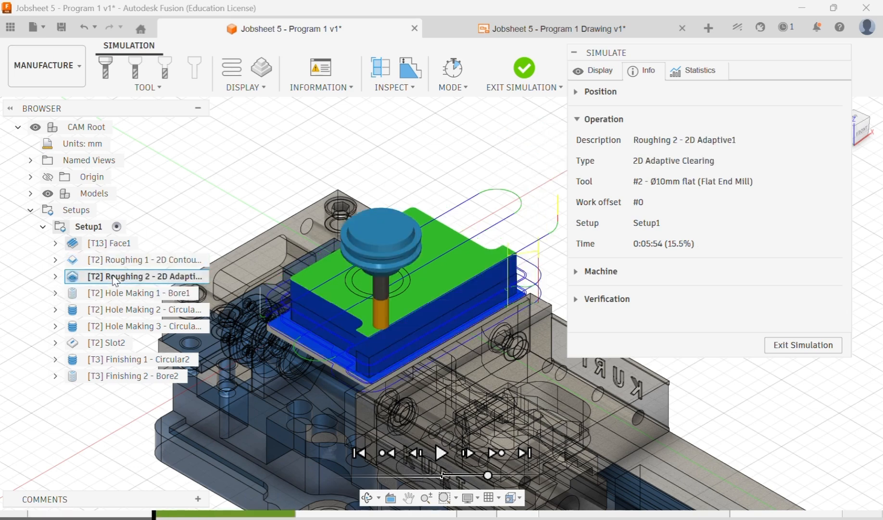
pyautogui.click(114, 294)
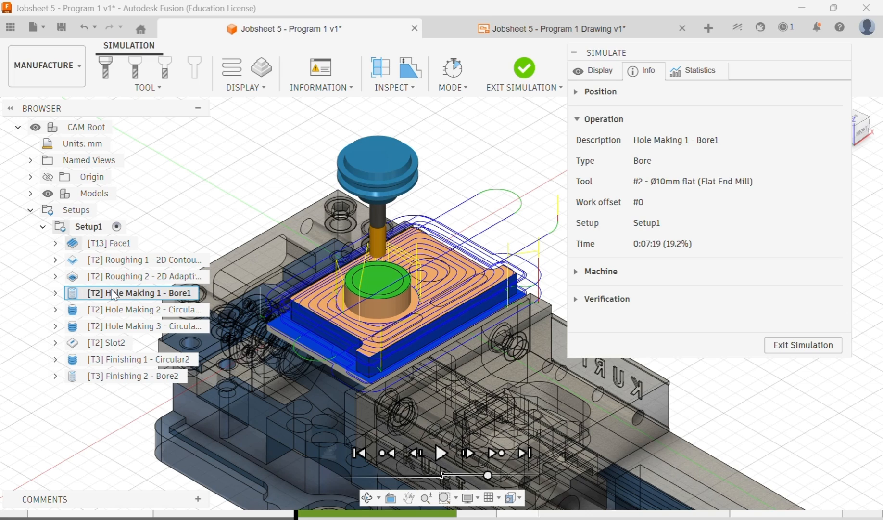
pyautogui.click(150, 311)
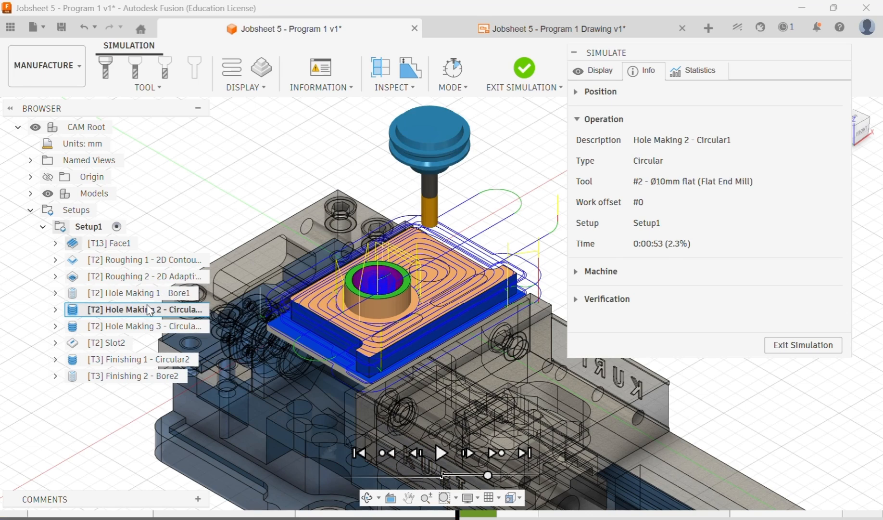
pyautogui.click(147, 327)
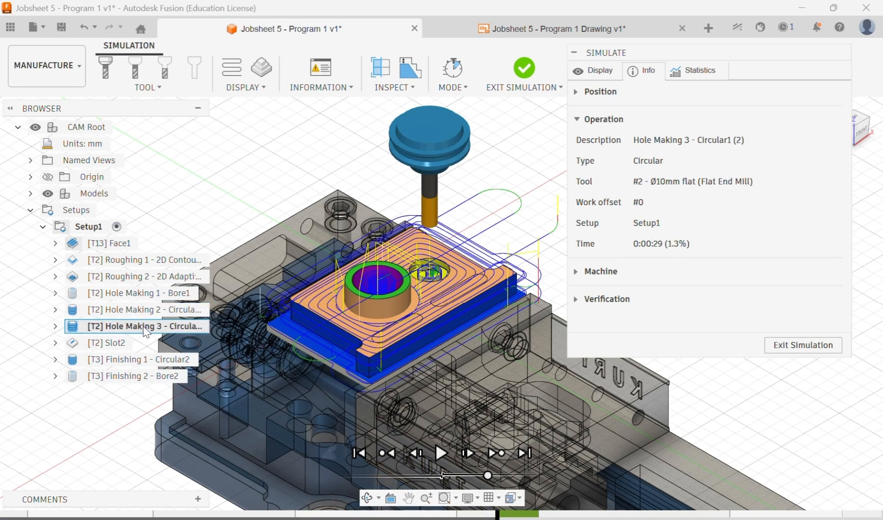
pyautogui.click(126, 344)
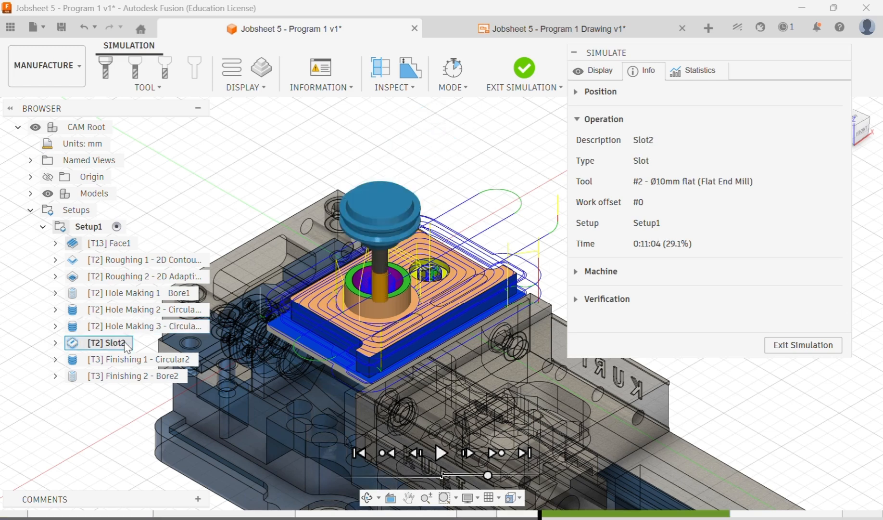
pyautogui.click(125, 362)
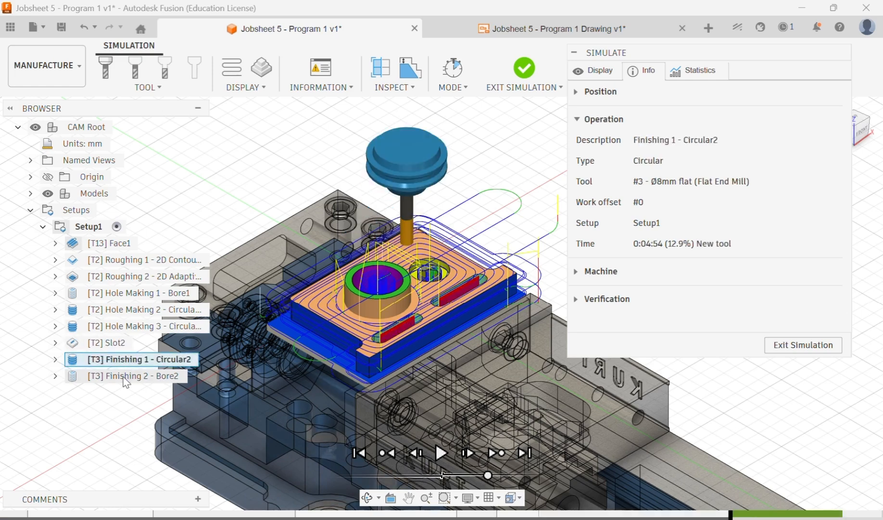
pyautogui.click(126, 376)
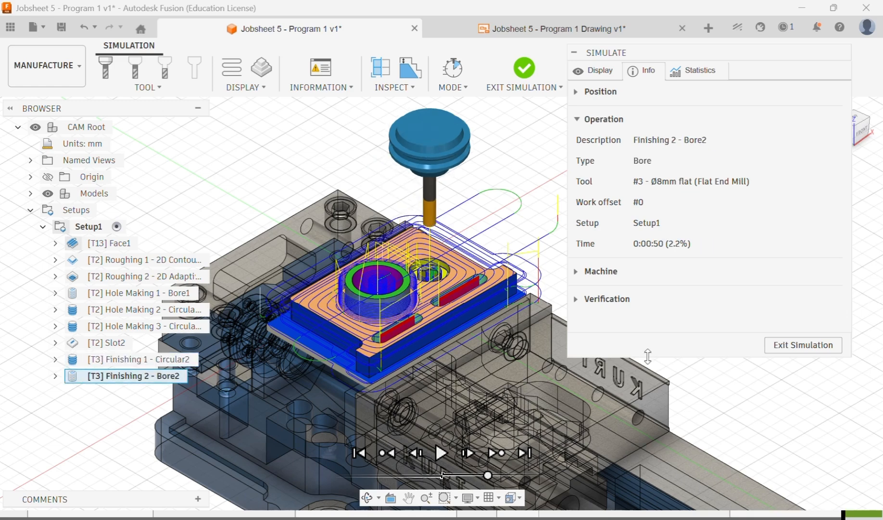
pyautogui.click(803, 345)
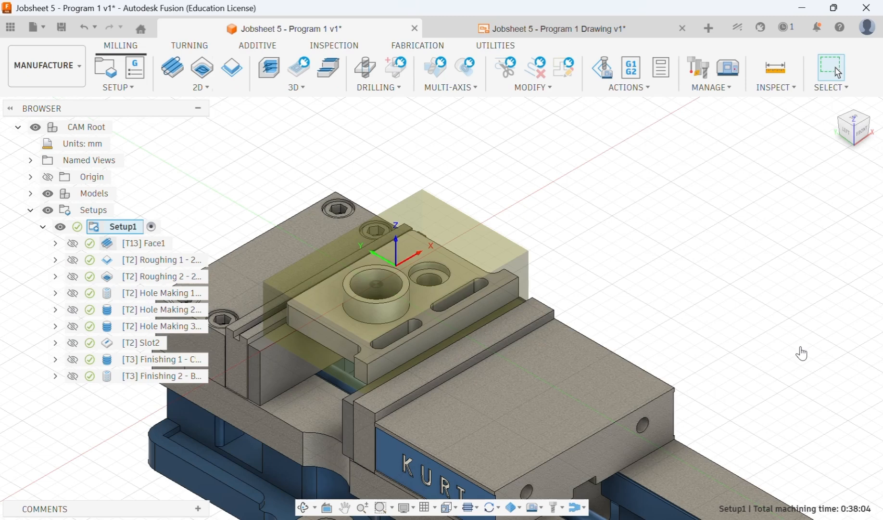
# - Simulate only the Finishing 1 - Circular2 operation around the raised boss, and exit the simulation
pyautogui.scroll(-3, 712, 201)
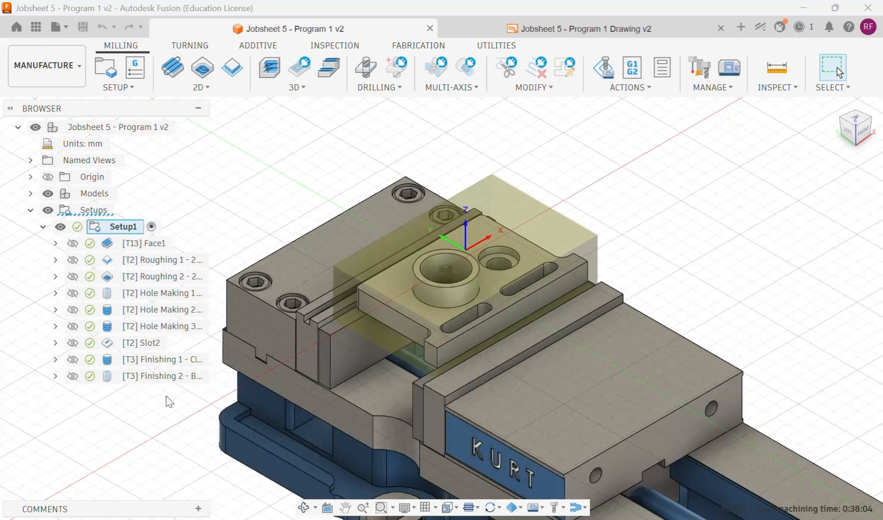
pyautogui.click(181, 362)
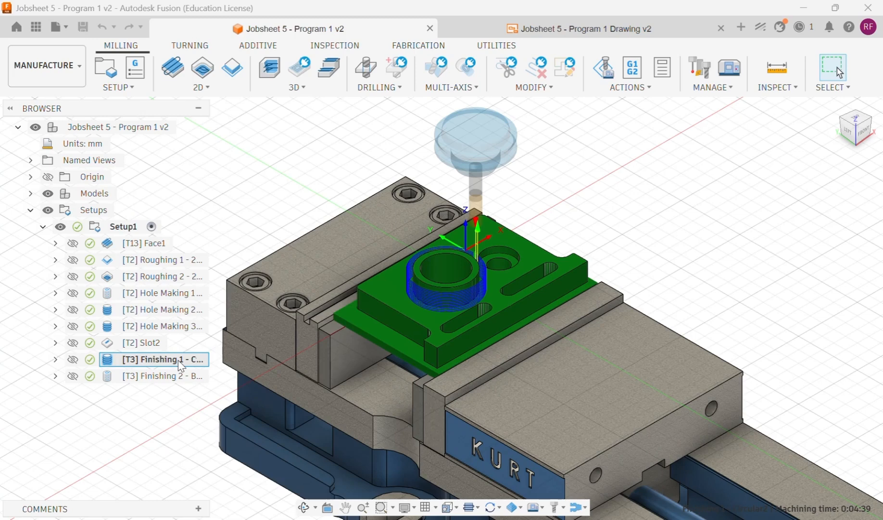
pyautogui.rightClick(182, 364)
pyautogui.click(233, 99)
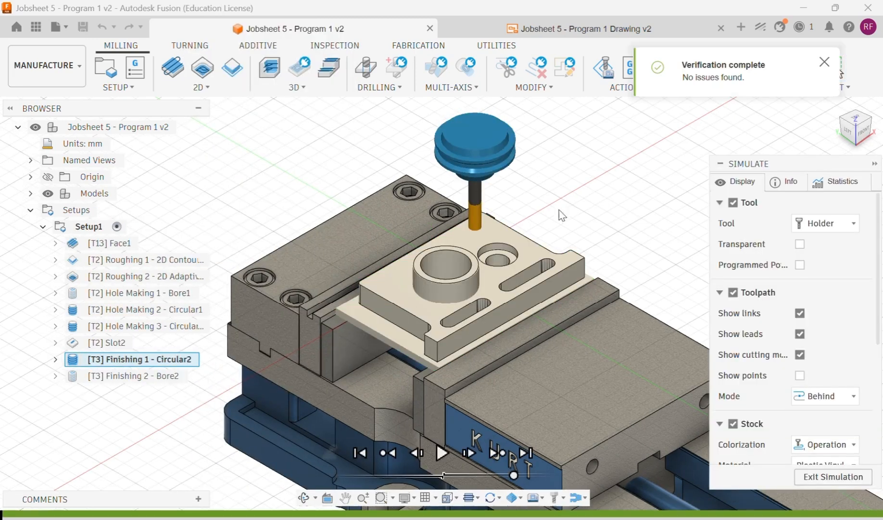
pyautogui.click(438, 456)
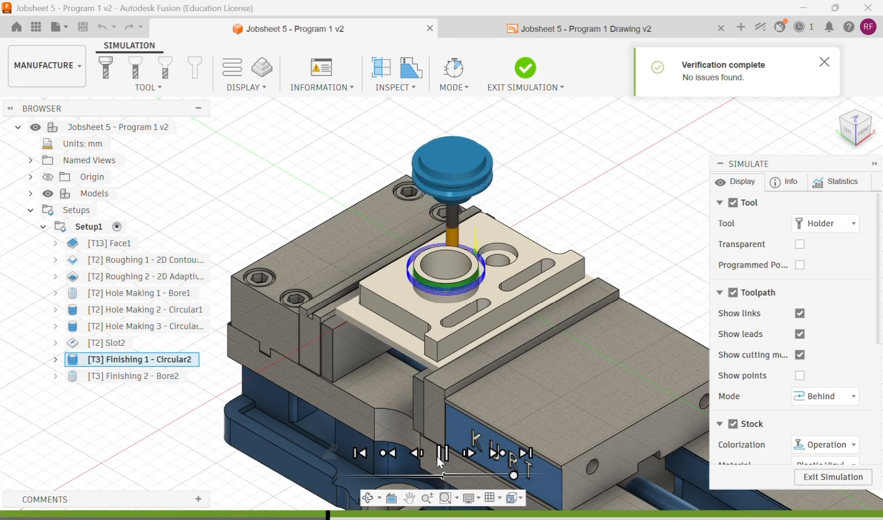
pyautogui.click(439, 456)
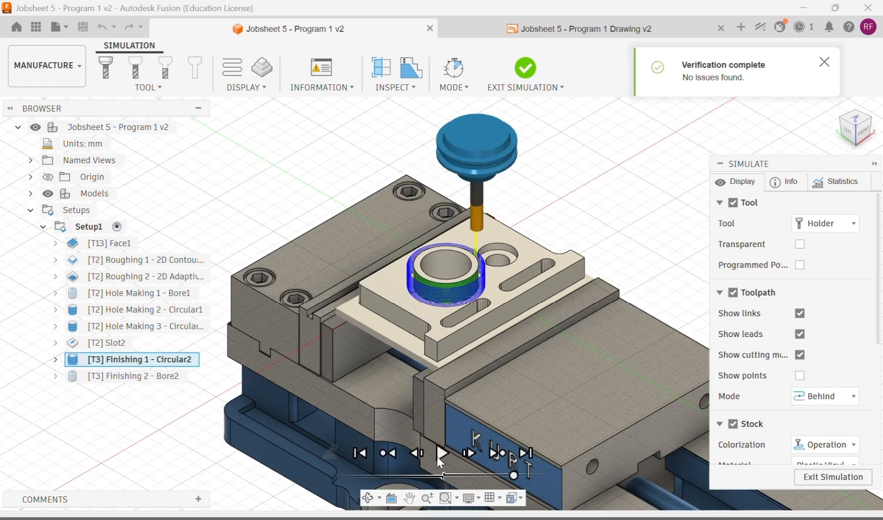
pyautogui.press('Escape')
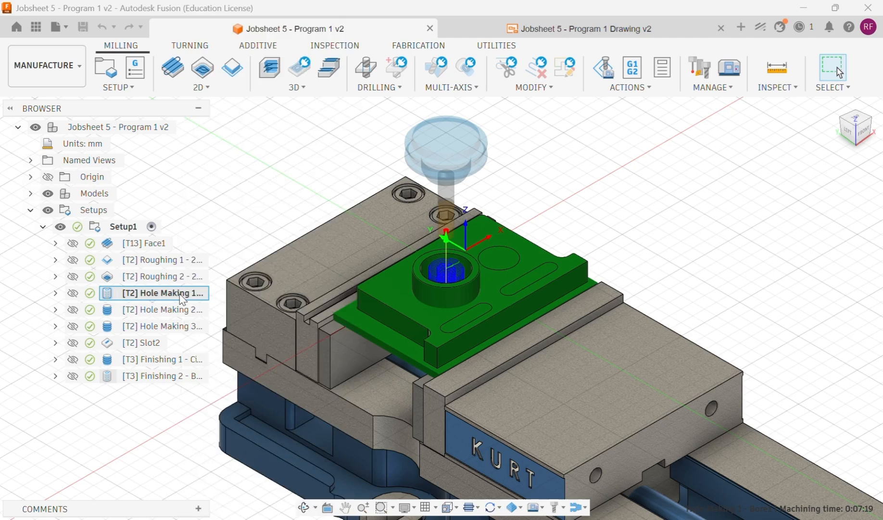
# - Simulate only the Hole Making 1 - Bore1 operation in the raised boss, and exit the simulation
pyautogui.rightClick(182, 297)
pyautogui.click(217, 98)
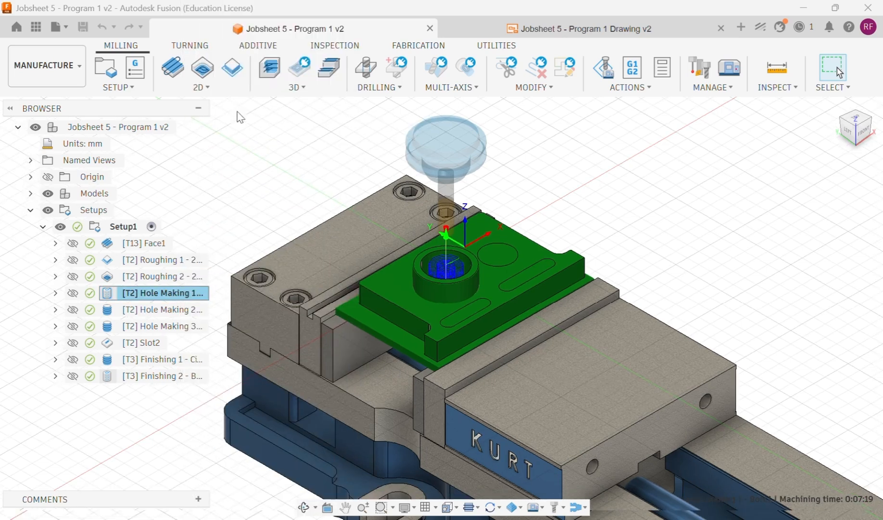
pyautogui.click(442, 452)
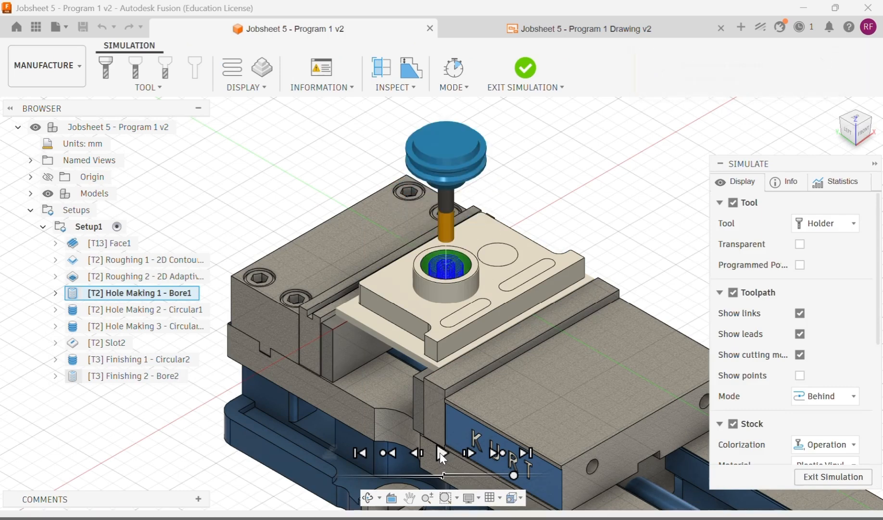
pyautogui.click(834, 476)
# - Simulate only the Hole Making 2 - Circular1 operation at a reduced playback speed, and exit the simulation
pyautogui.click(175, 309)
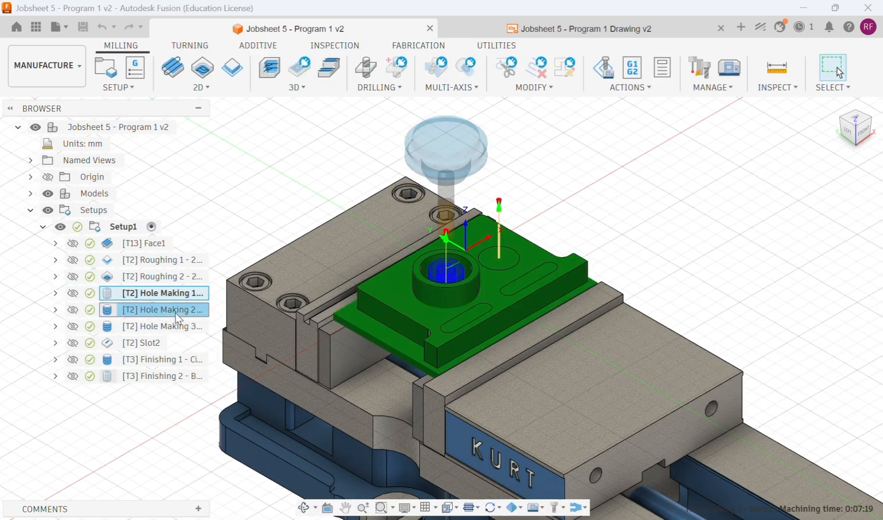
pyautogui.rightClick(183, 309)
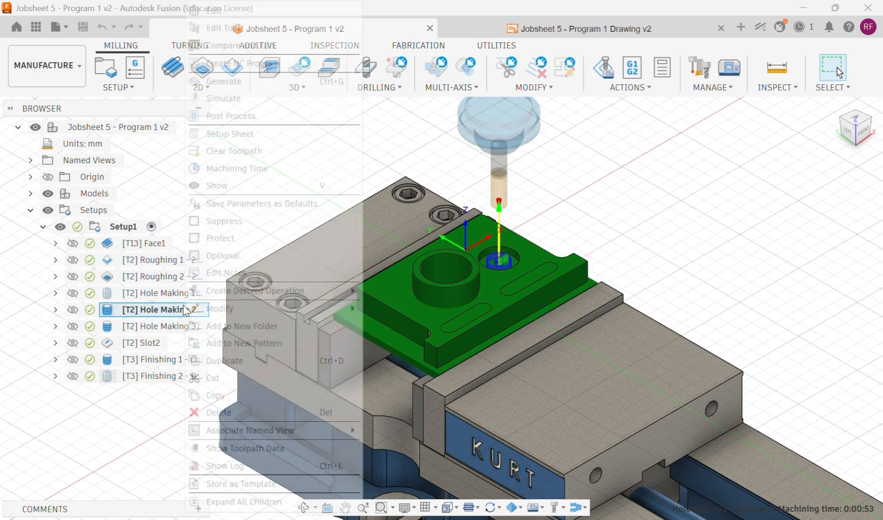
pyautogui.click(226, 98)
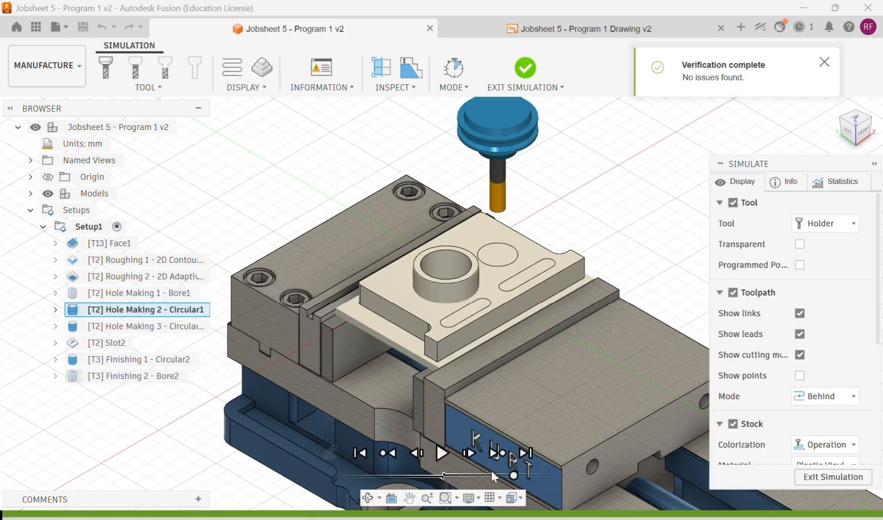
pyautogui.click(484, 475)
pyautogui.click(442, 453)
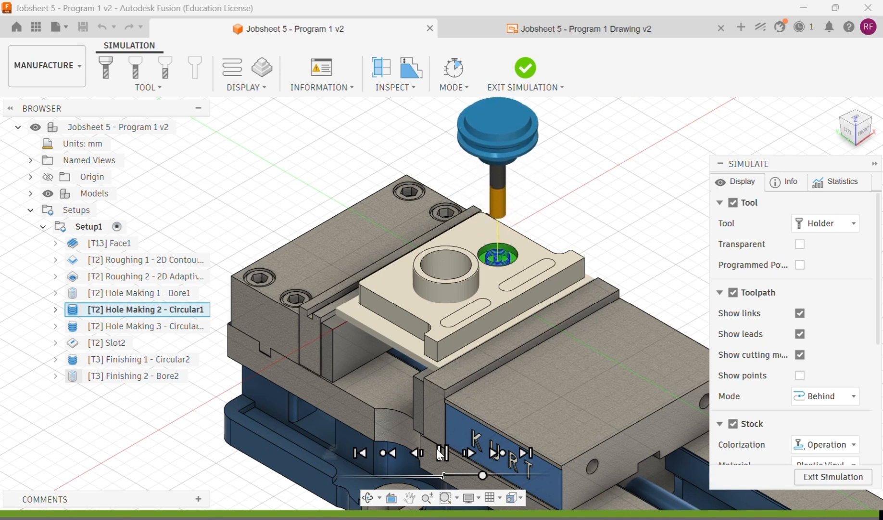
pyautogui.click(442, 453)
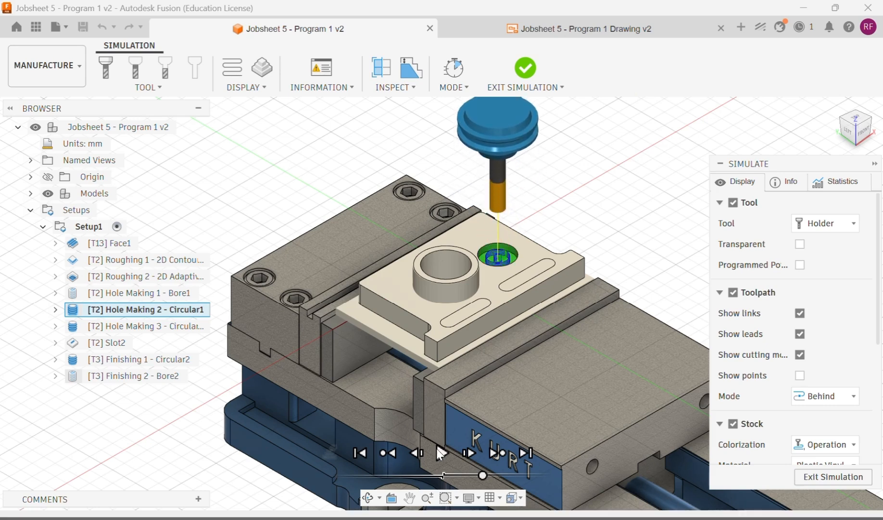
pyautogui.click(843, 476)
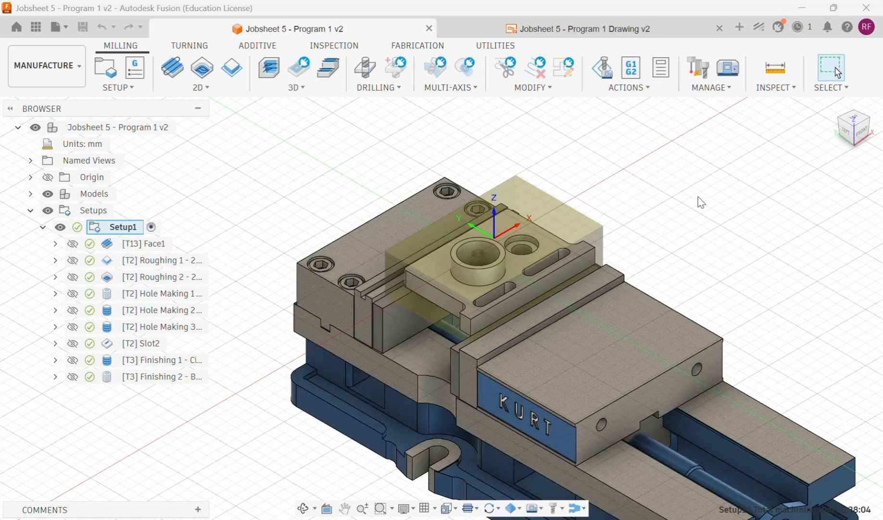
# - Start a simulation of all operations in Setup1 with the part and vise in close view
pyautogui.scroll(-4, 775, 210)
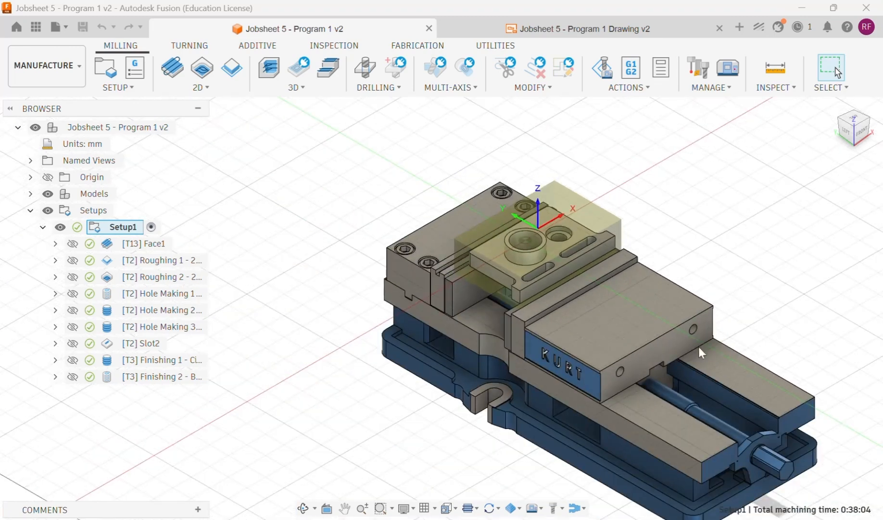
pyautogui.click(344, 508)
pyautogui.moveTo(394, 385); pyautogui.dragTo(303, 379)
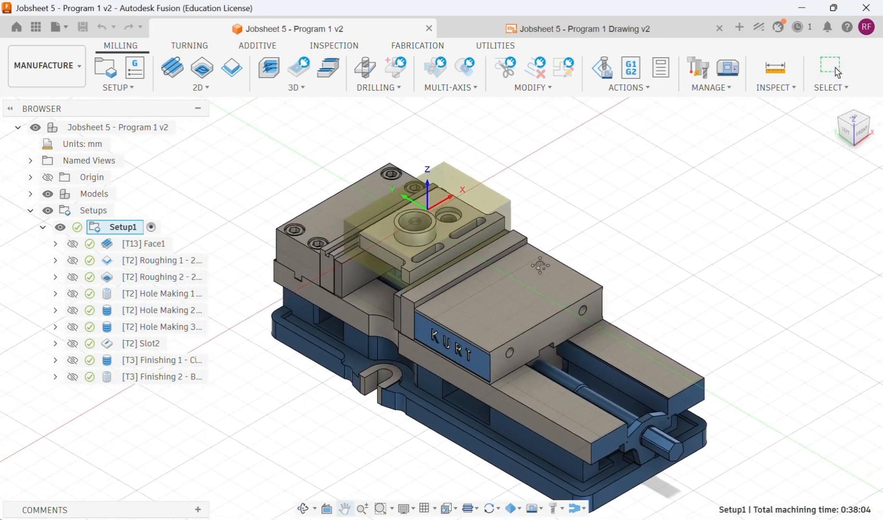
pyautogui.scroll(3, 517, 160)
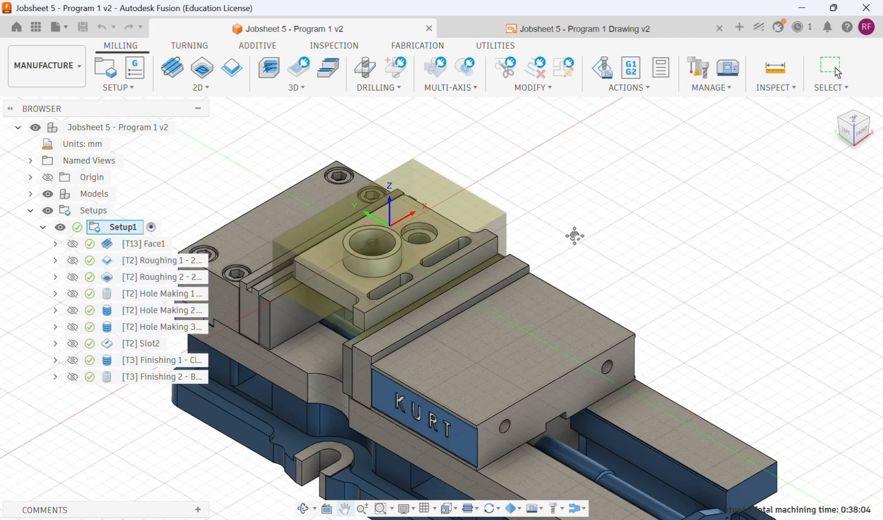
pyautogui.moveTo(575, 235); pyautogui.dragTo(635, 240)
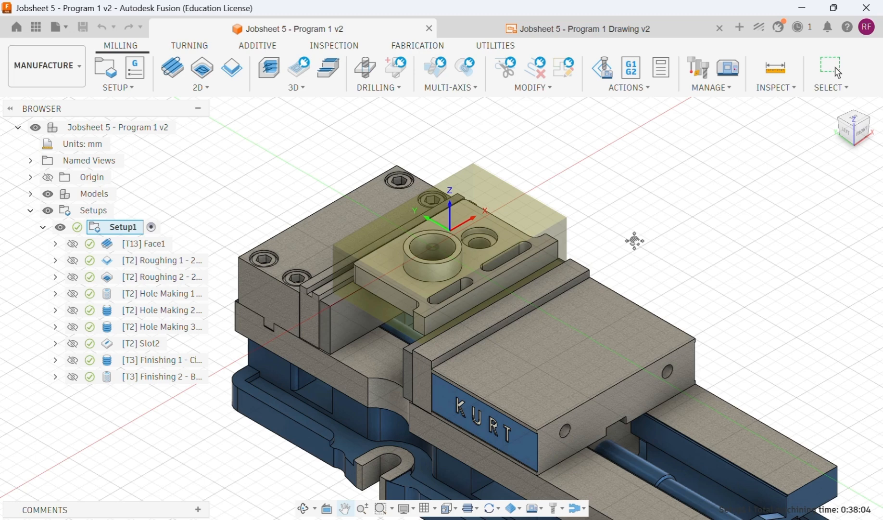
pyautogui.rightClick(124, 227)
pyautogui.click(172, 132)
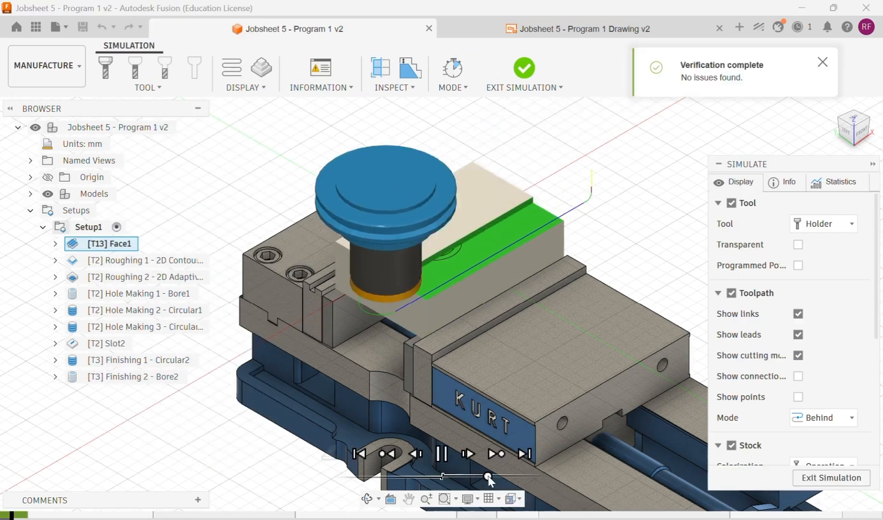